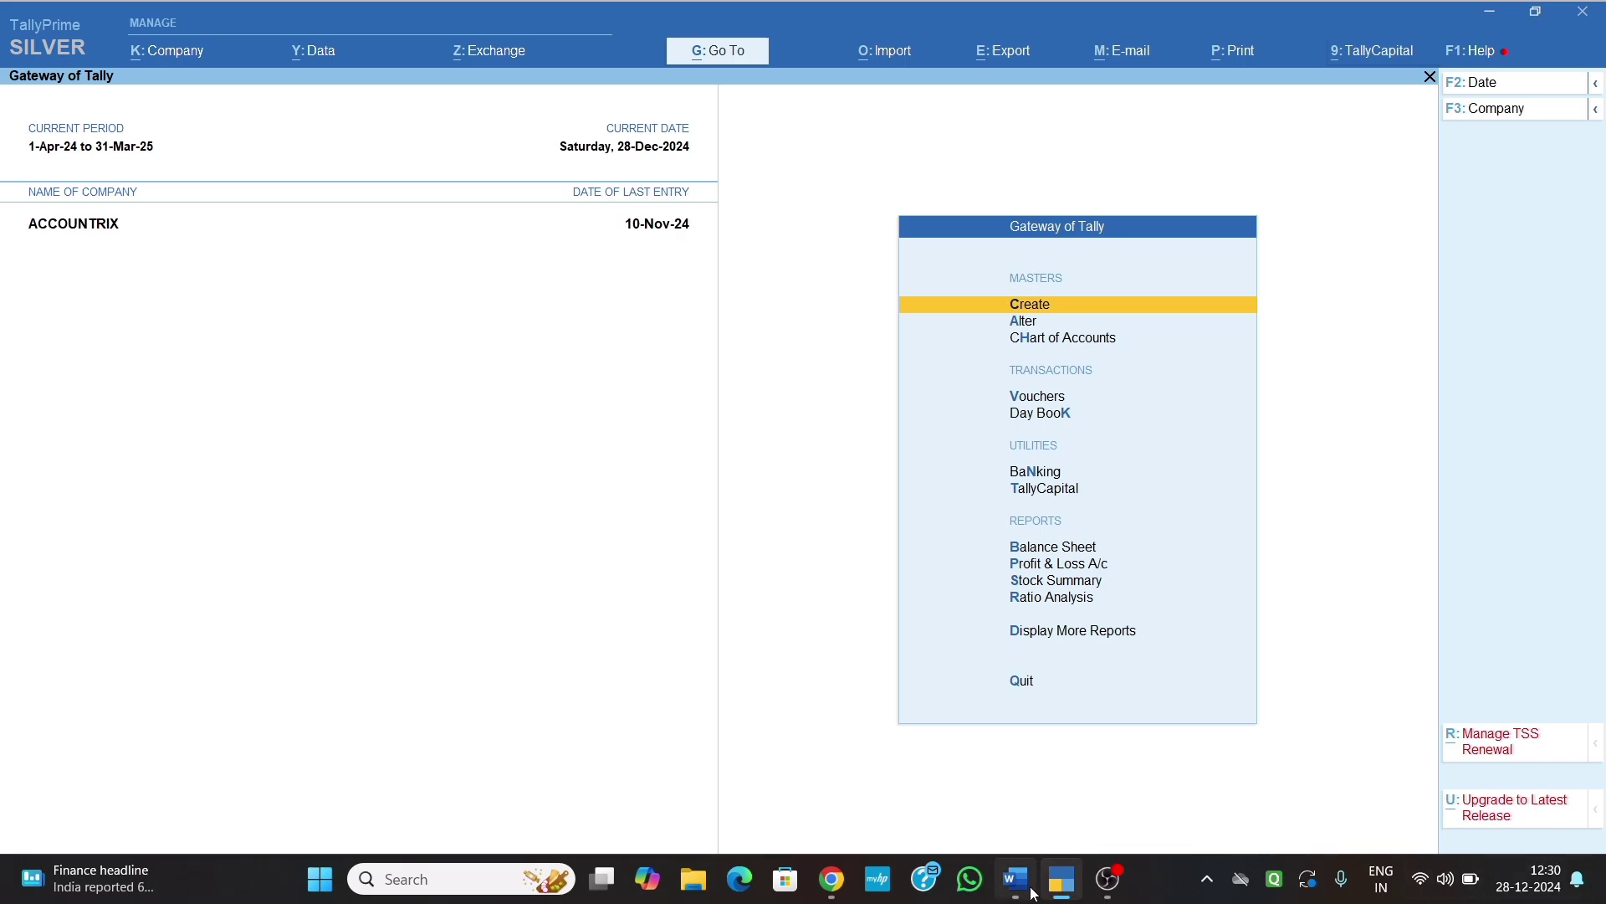
- Switch to the Word document and examine the bill of entry's invoice value, exchange rate, customs charges, duty payable and IGST amount
{"action": "left_click", "coordinate": [1015, 878]}
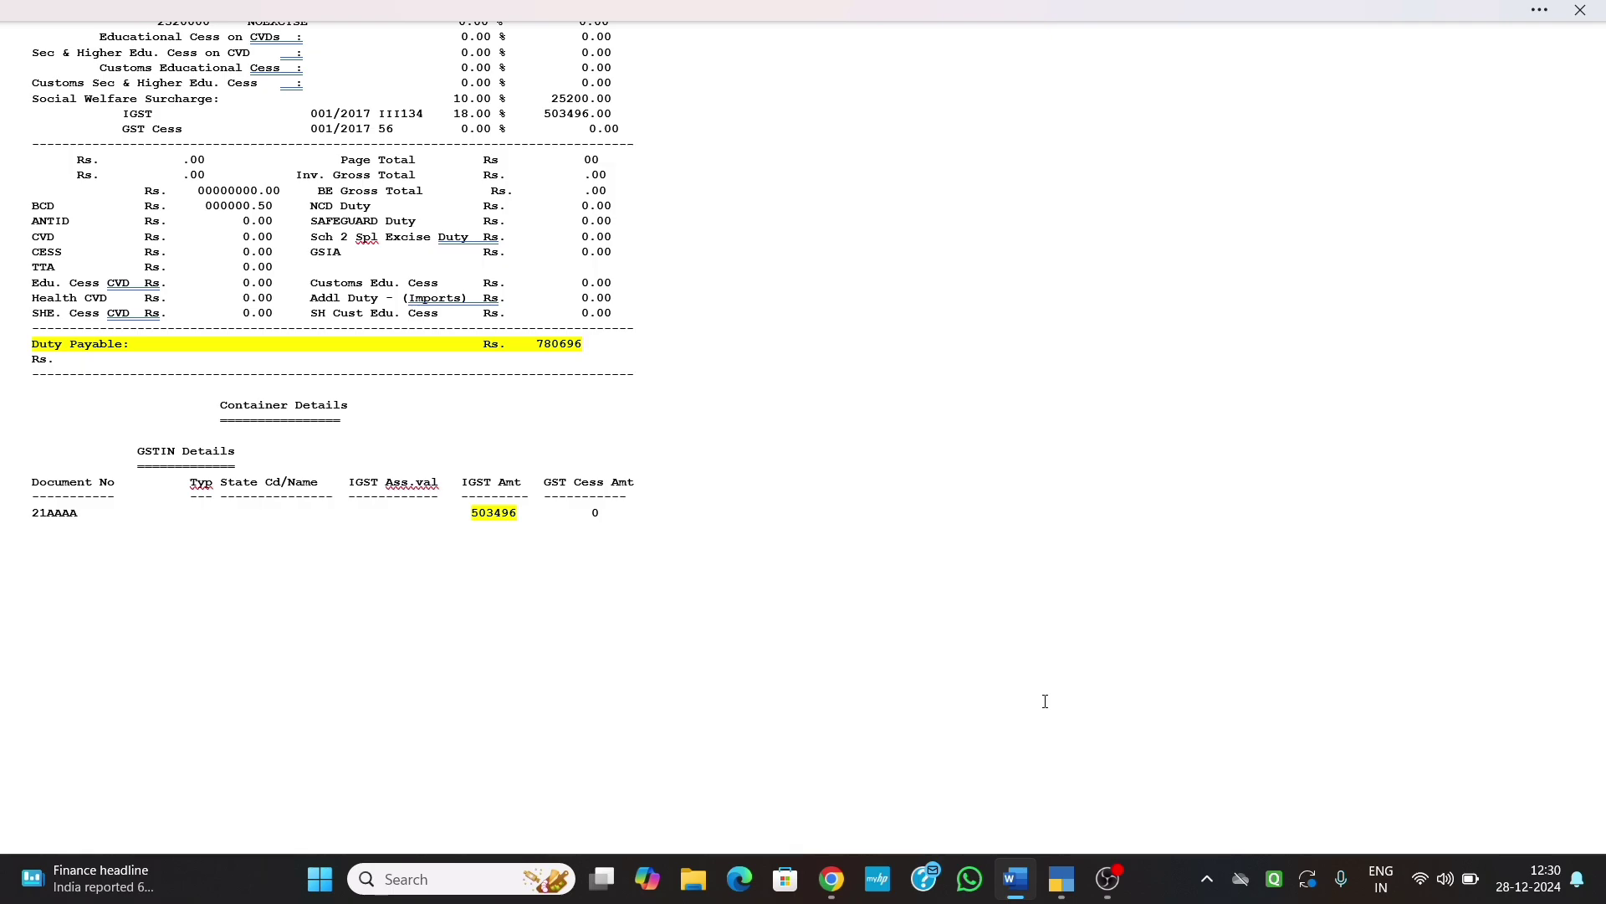
{"action": "scroll", "coordinate": [928, 585], "scroll_direction": "up", "scroll_amount": 3}
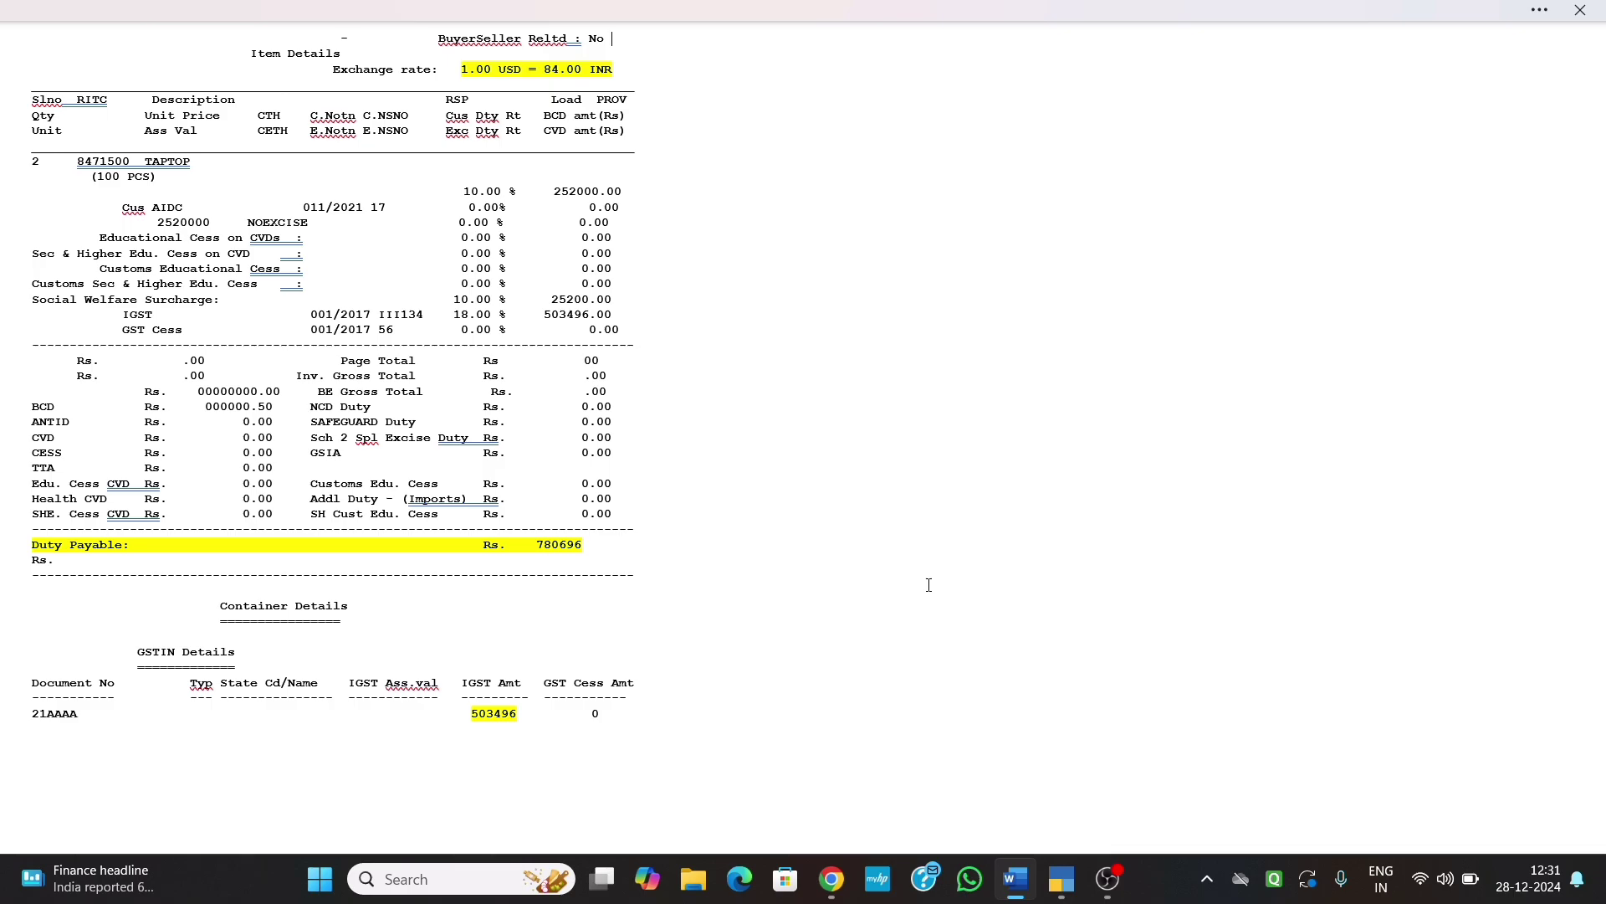
{"action": "scroll", "coordinate": [929, 584], "scroll_direction": "up", "scroll_amount": 5}
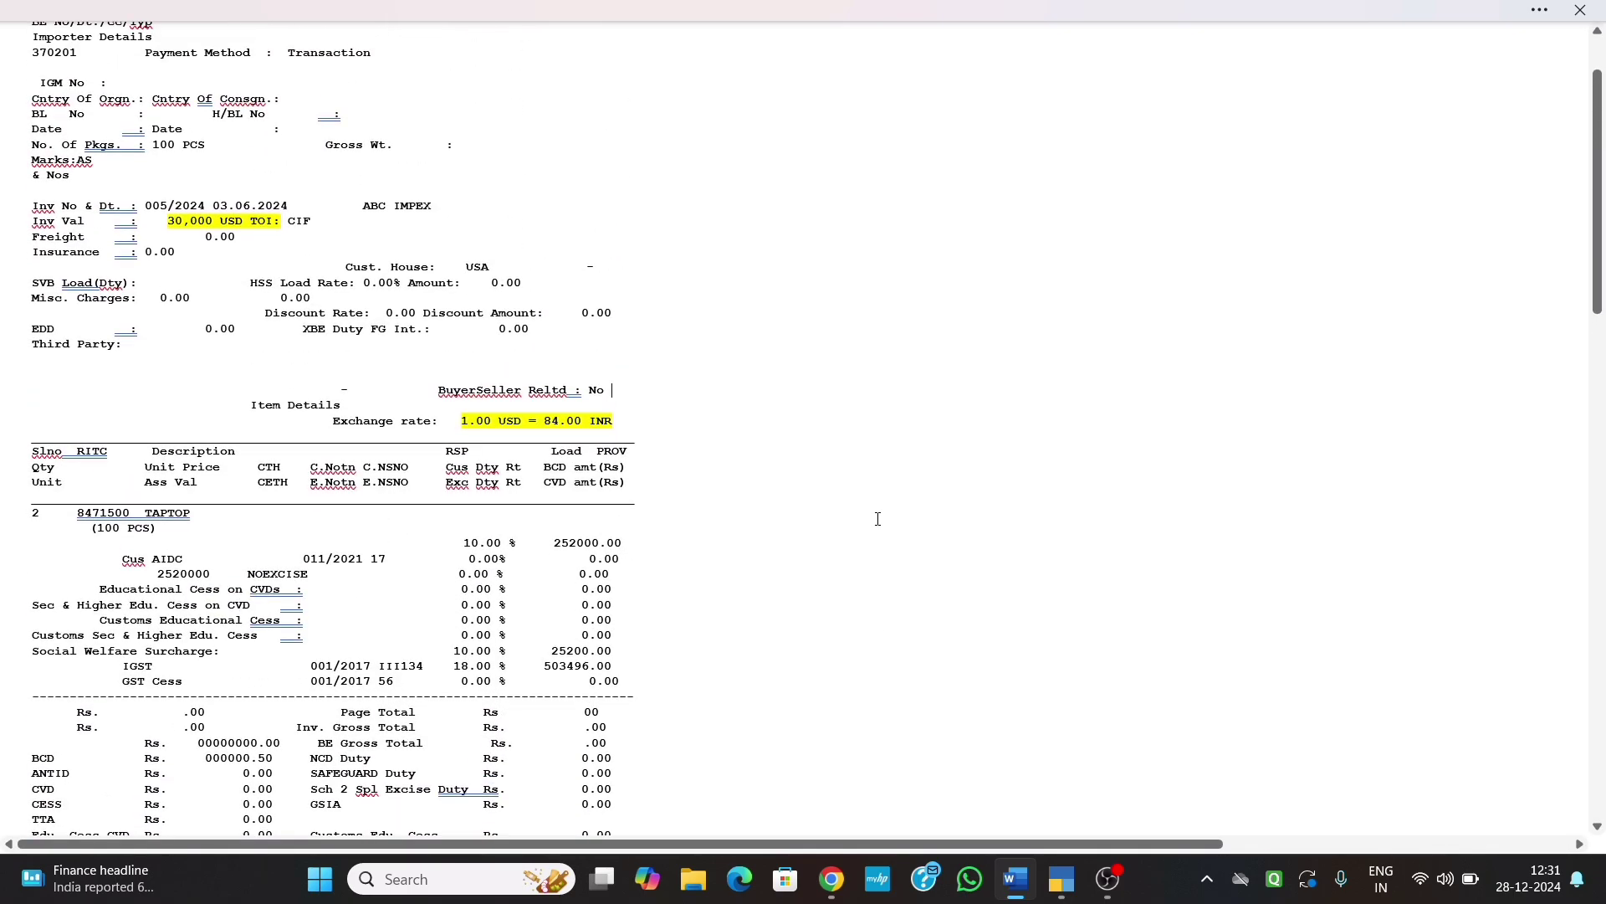
{"action": "scroll", "coordinate": [877, 518], "scroll_direction": "down", "scroll_amount": 5}
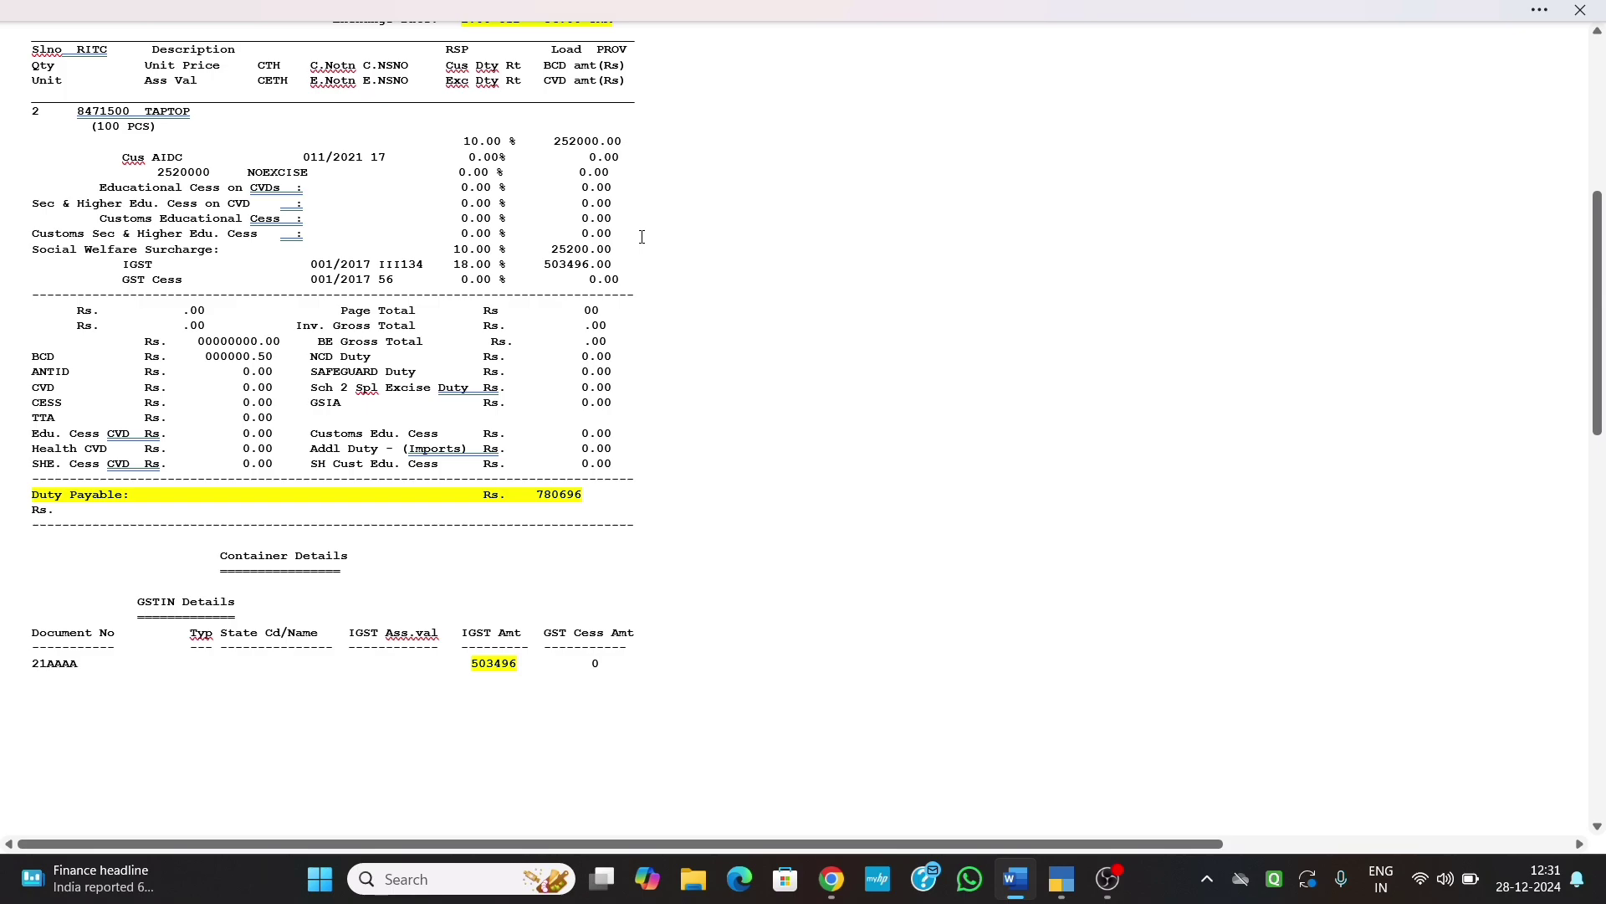
{"action": "scroll", "coordinate": [642, 237], "scroll_direction": "down", "scroll_amount": 2}
{"action": "scroll", "coordinate": [497, 327], "scroll_direction": "down", "scroll_amount": 1}
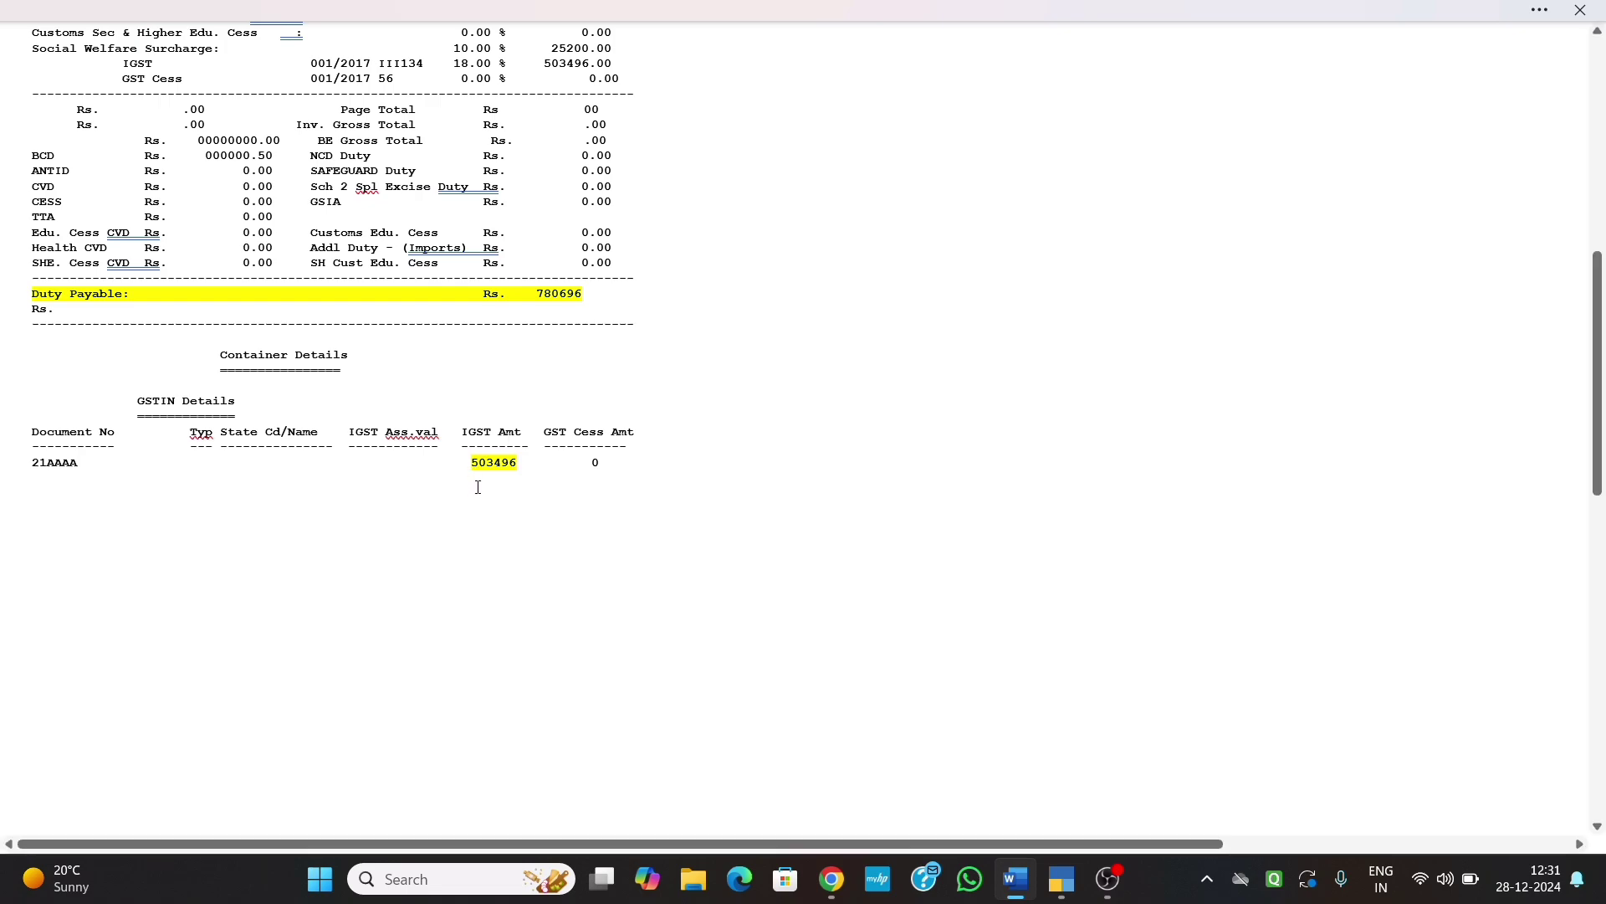
{"action": "scroll", "coordinate": [478, 487], "scroll_direction": "down", "scroll_amount": 2}
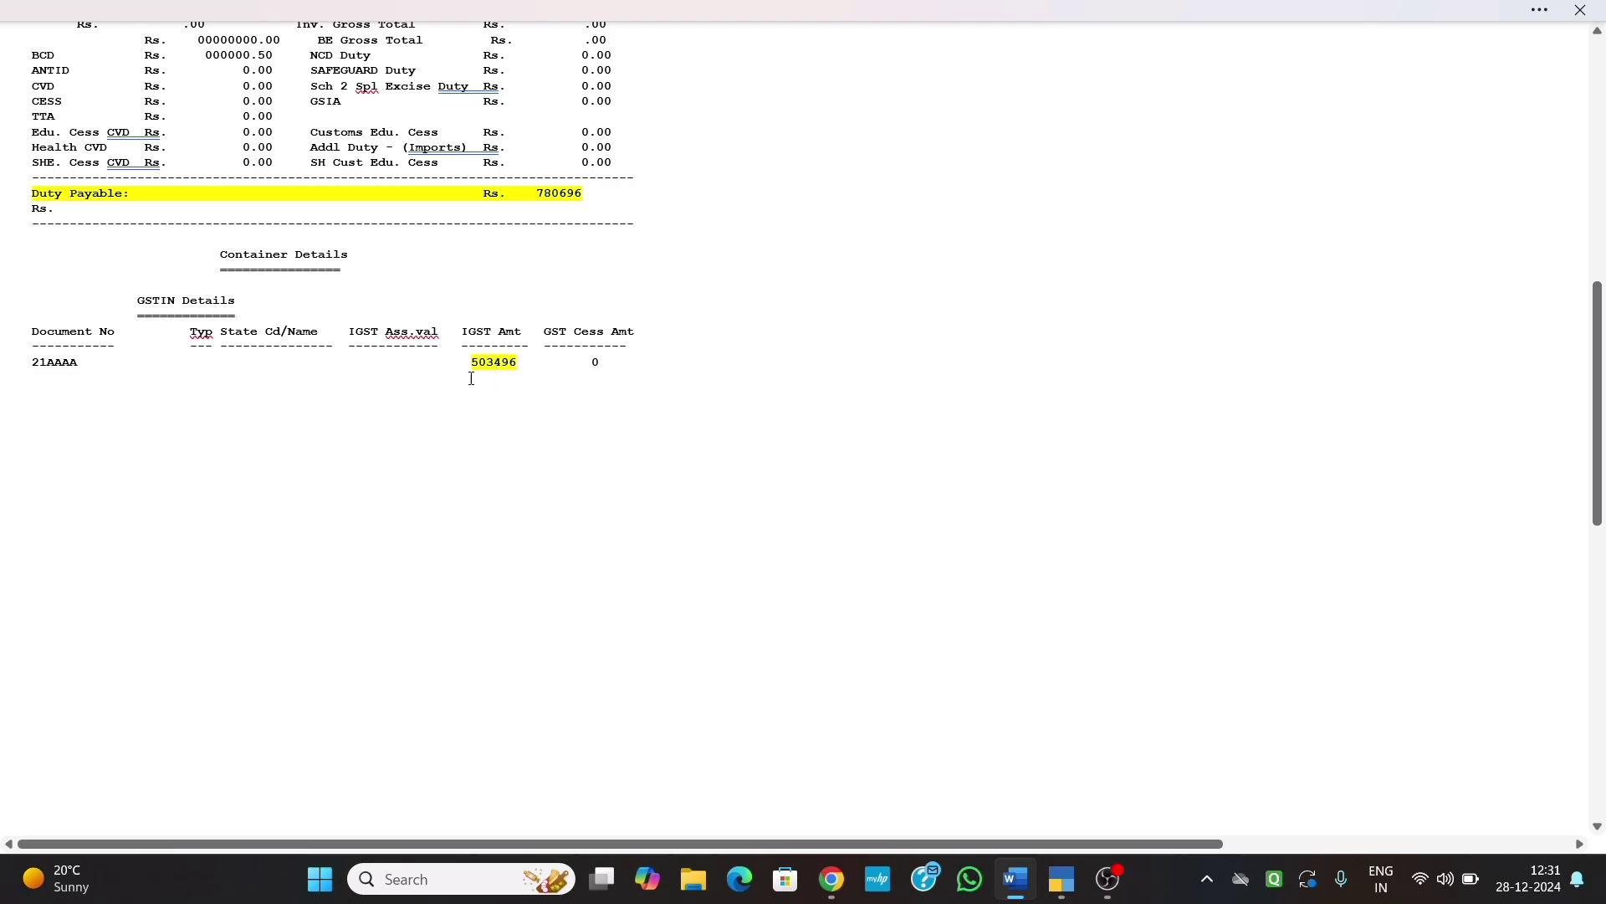
{"action": "scroll", "coordinate": [391, 185], "scroll_direction": "up", "scroll_amount": 5}
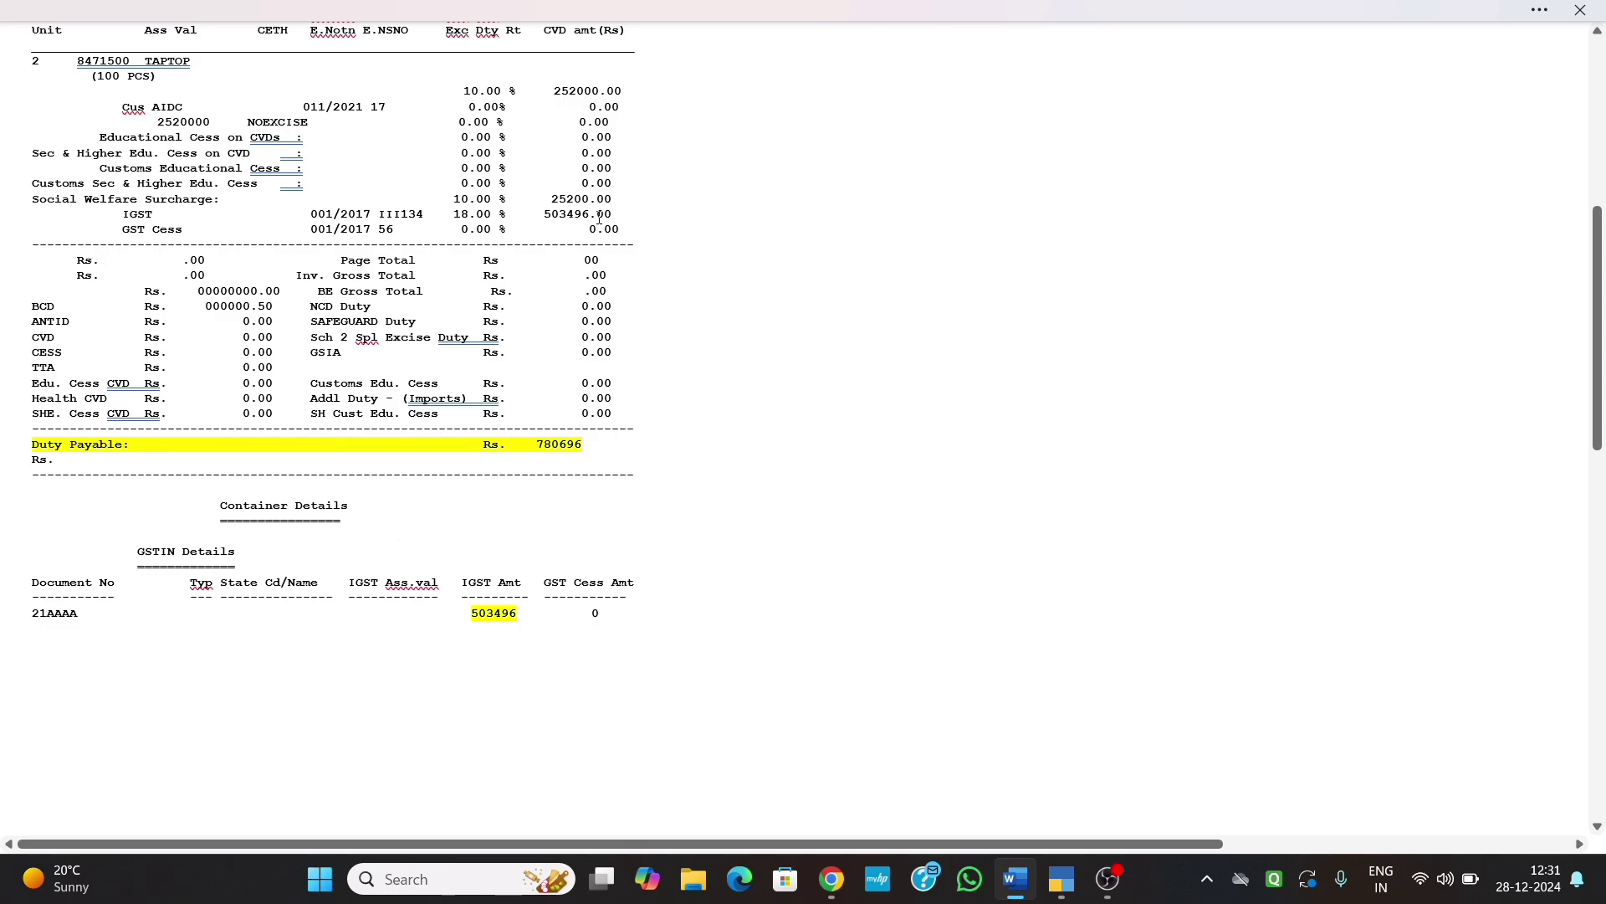
{"action": "scroll", "coordinate": [516, 229], "scroll_direction": "down", "scroll_amount": 5}
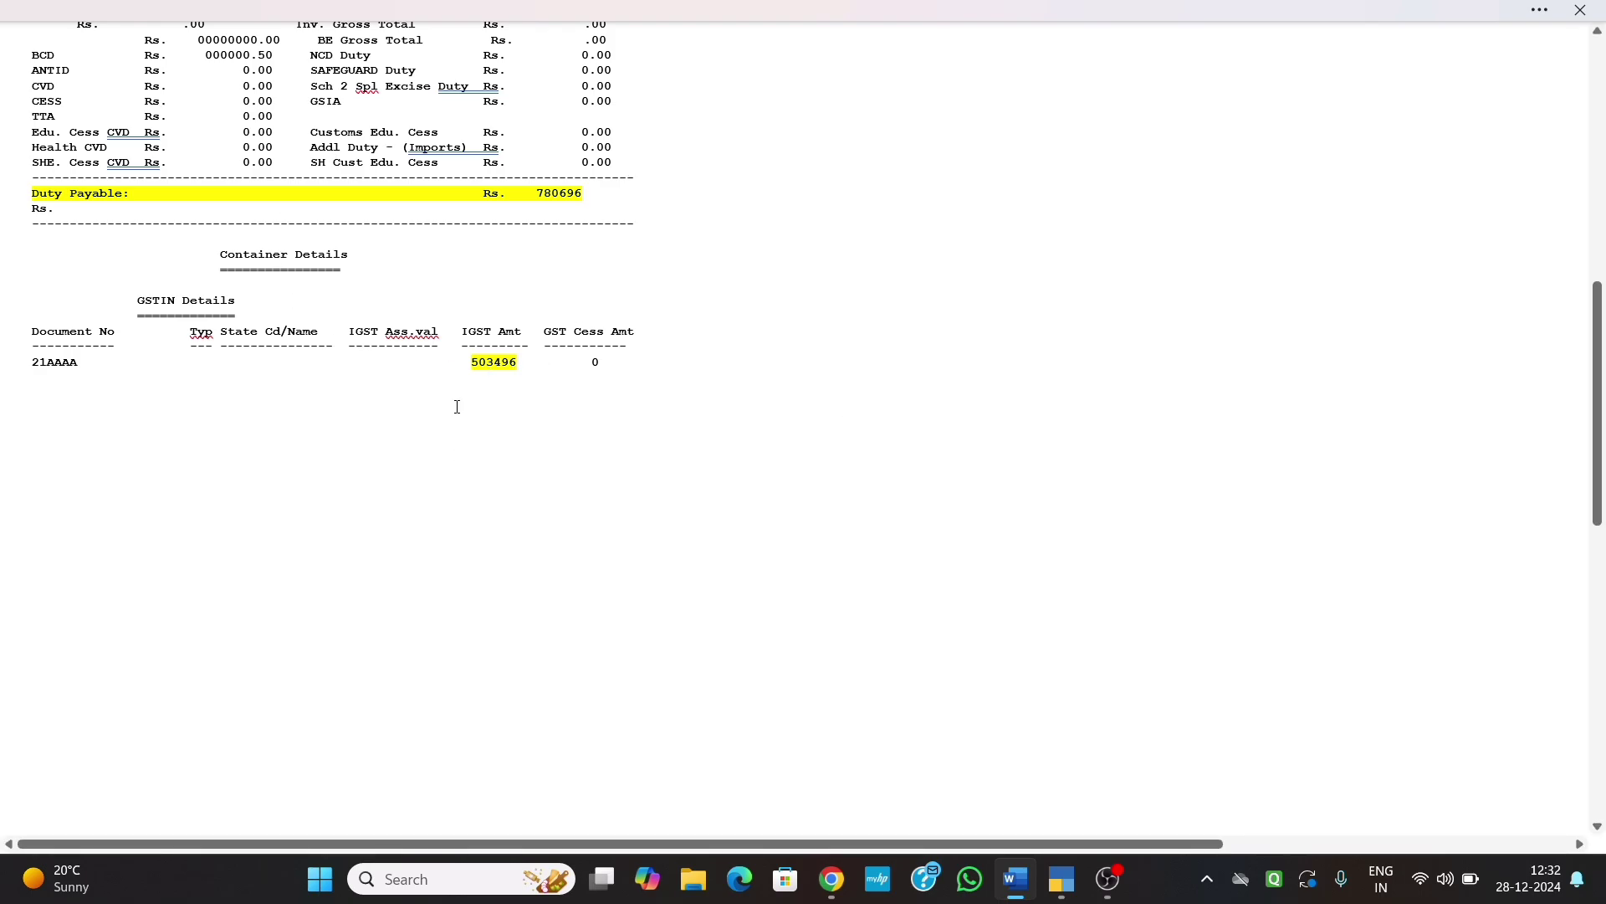
- Examine the ICEGATE list of unpaid challans, comparing its total amount column with the duty payable in the bill of entry
{"action": "scroll", "coordinate": [684, 384], "scroll_direction": "down", "scroll_amount": 10}
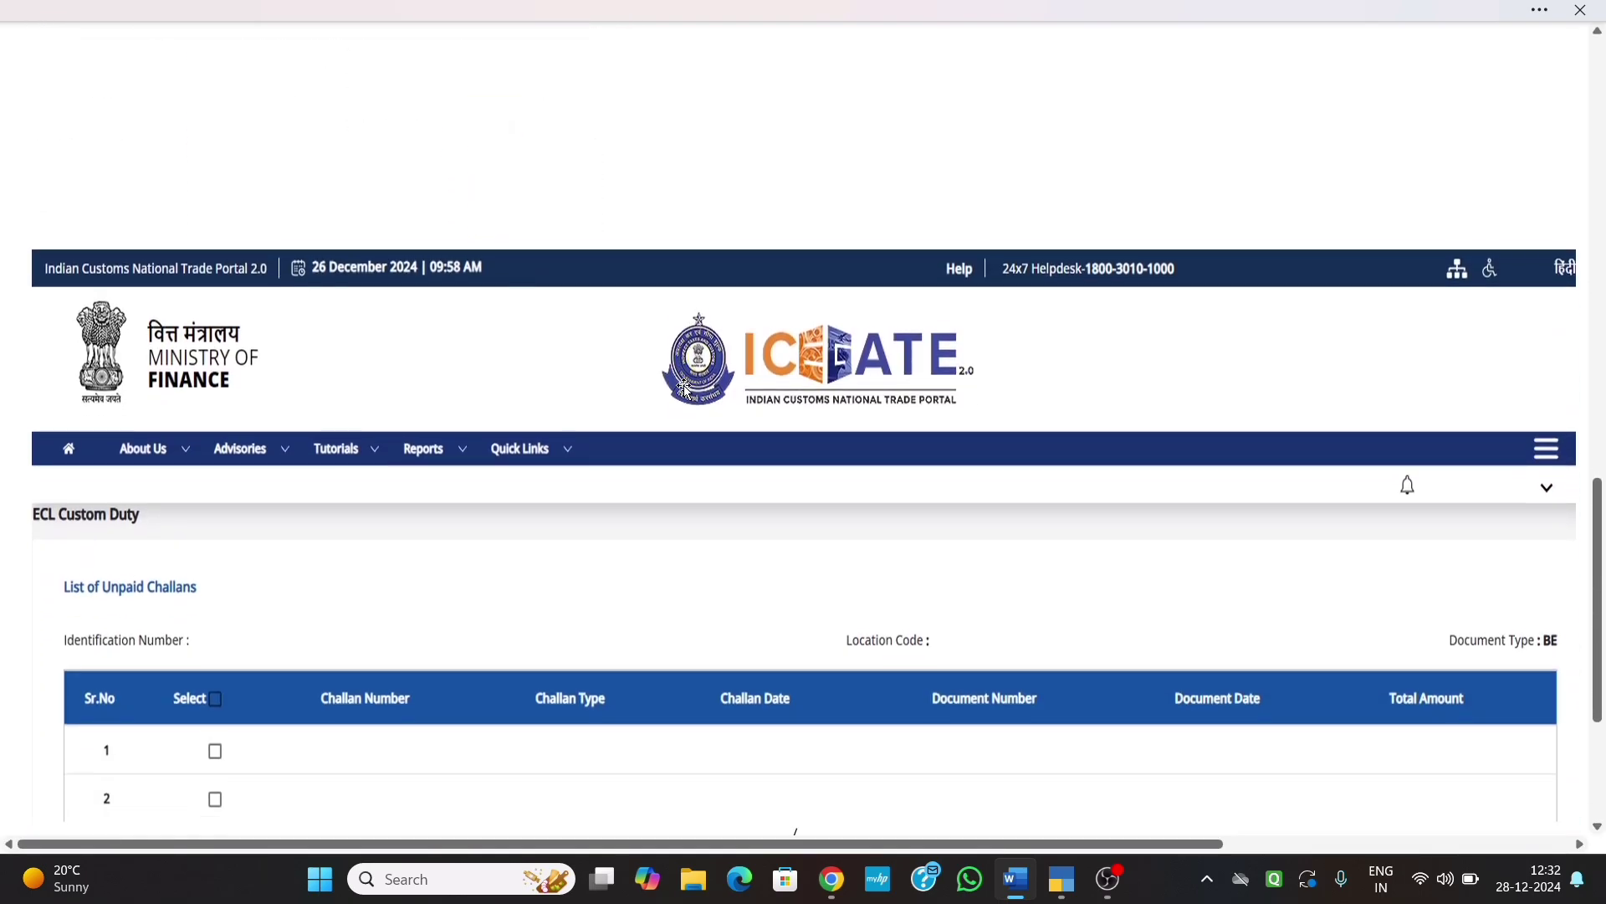
{"action": "scroll", "coordinate": [684, 386], "scroll_direction": "down", "scroll_amount": 5}
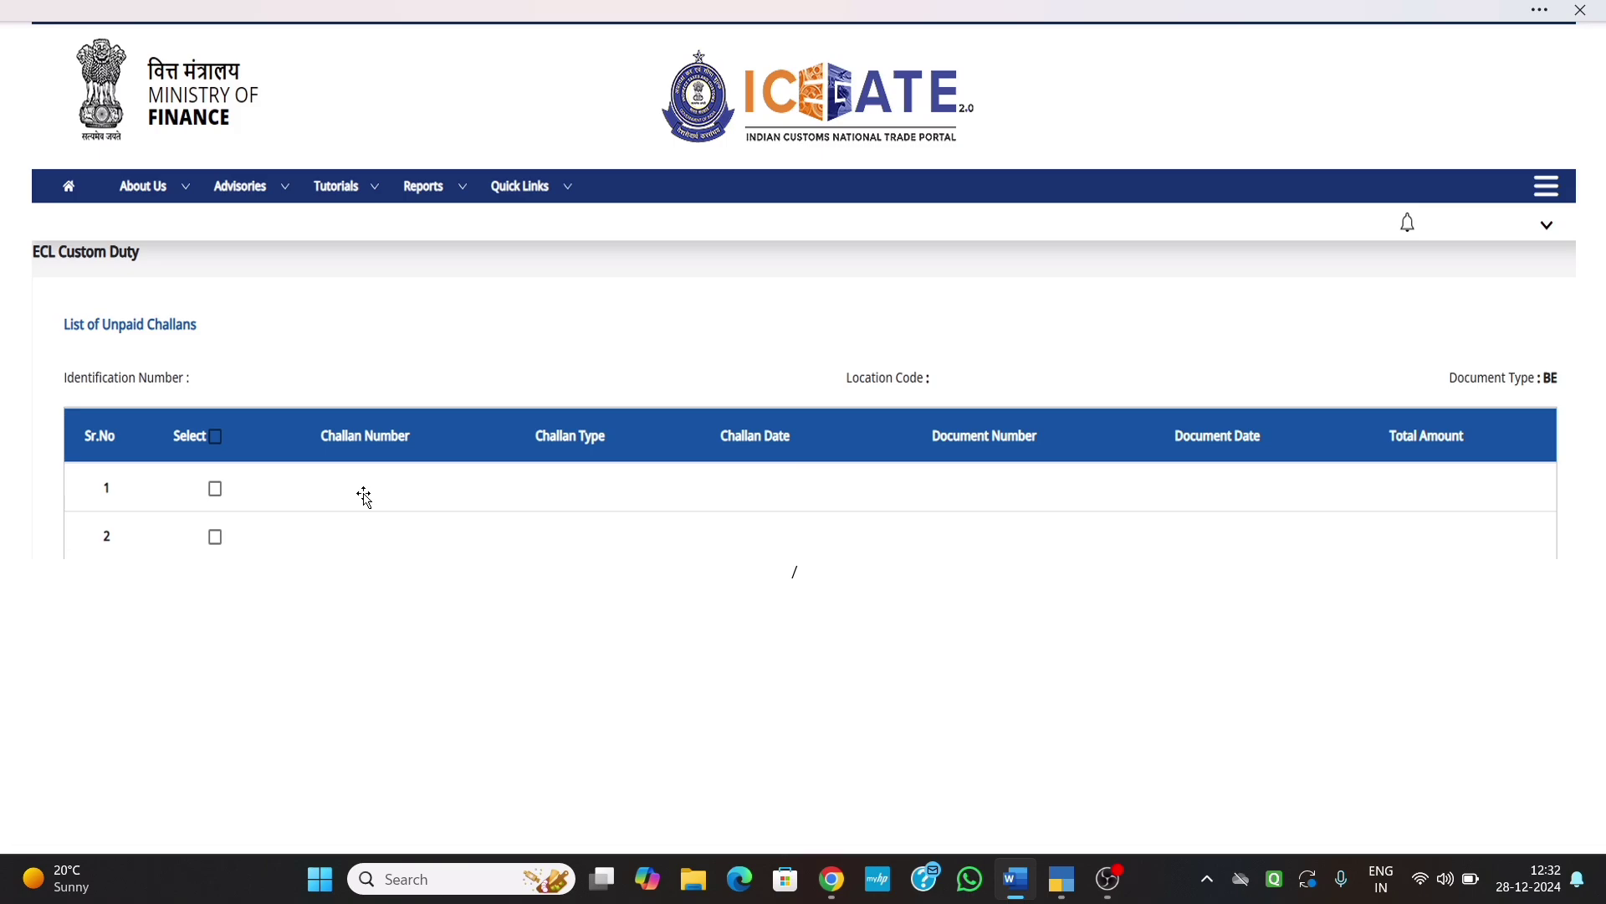
{"action": "scroll", "coordinate": [366, 497], "scroll_direction": "up", "scroll_amount": 10}
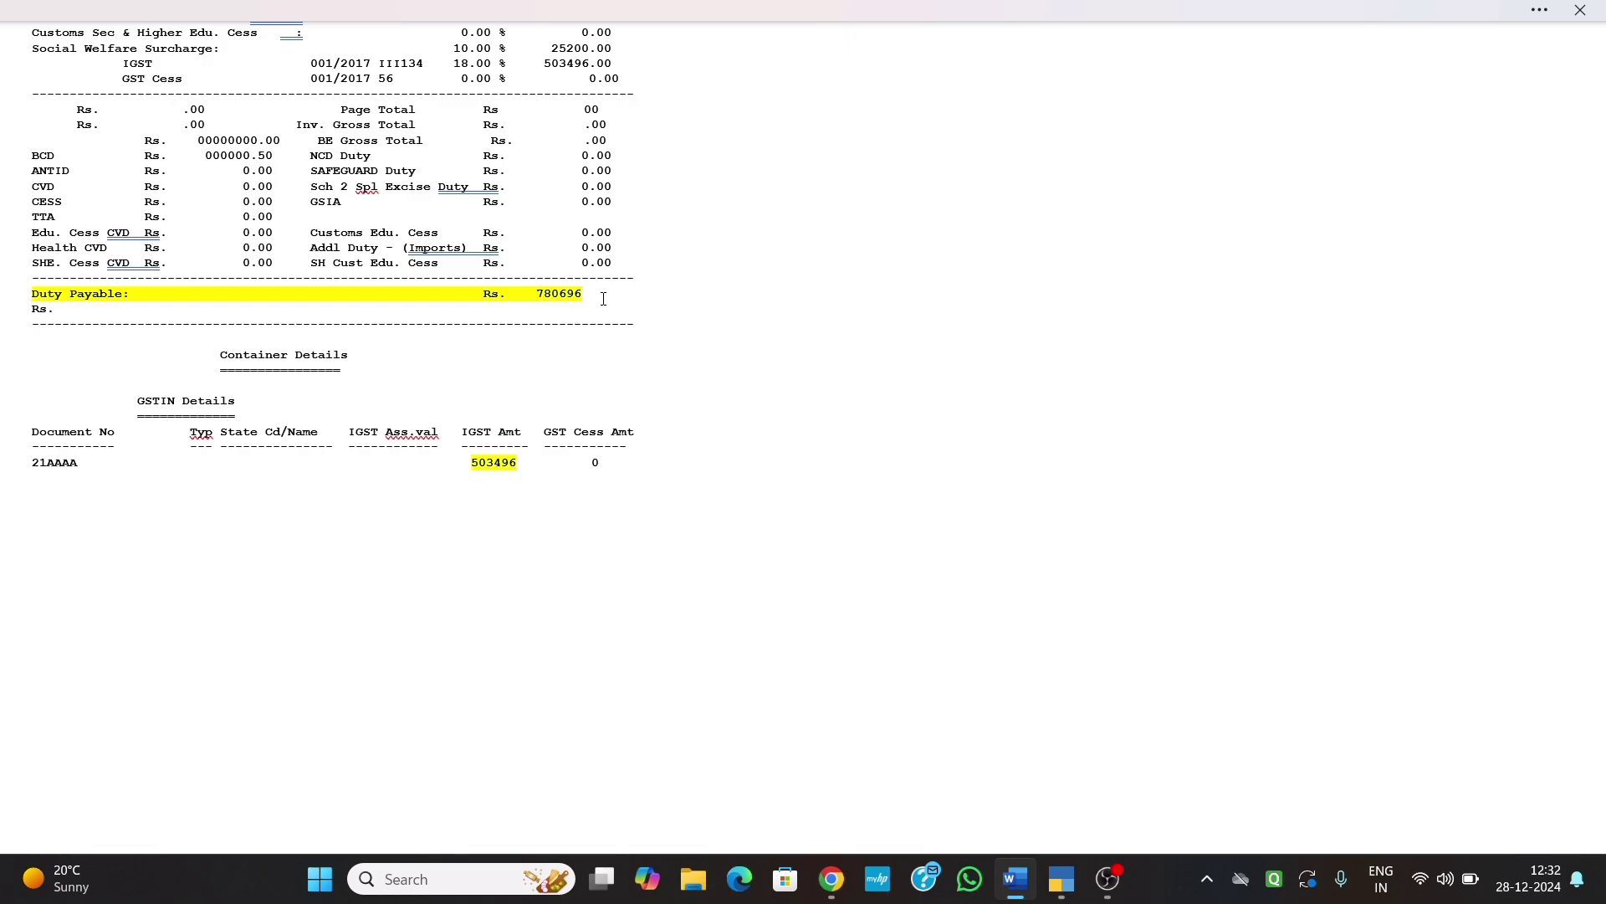
{"action": "scroll", "coordinate": [603, 298], "scroll_direction": "down", "scroll_amount": 3}
{"action": "scroll", "coordinate": [581, 318], "scroll_direction": "down", "scroll_amount": 5}
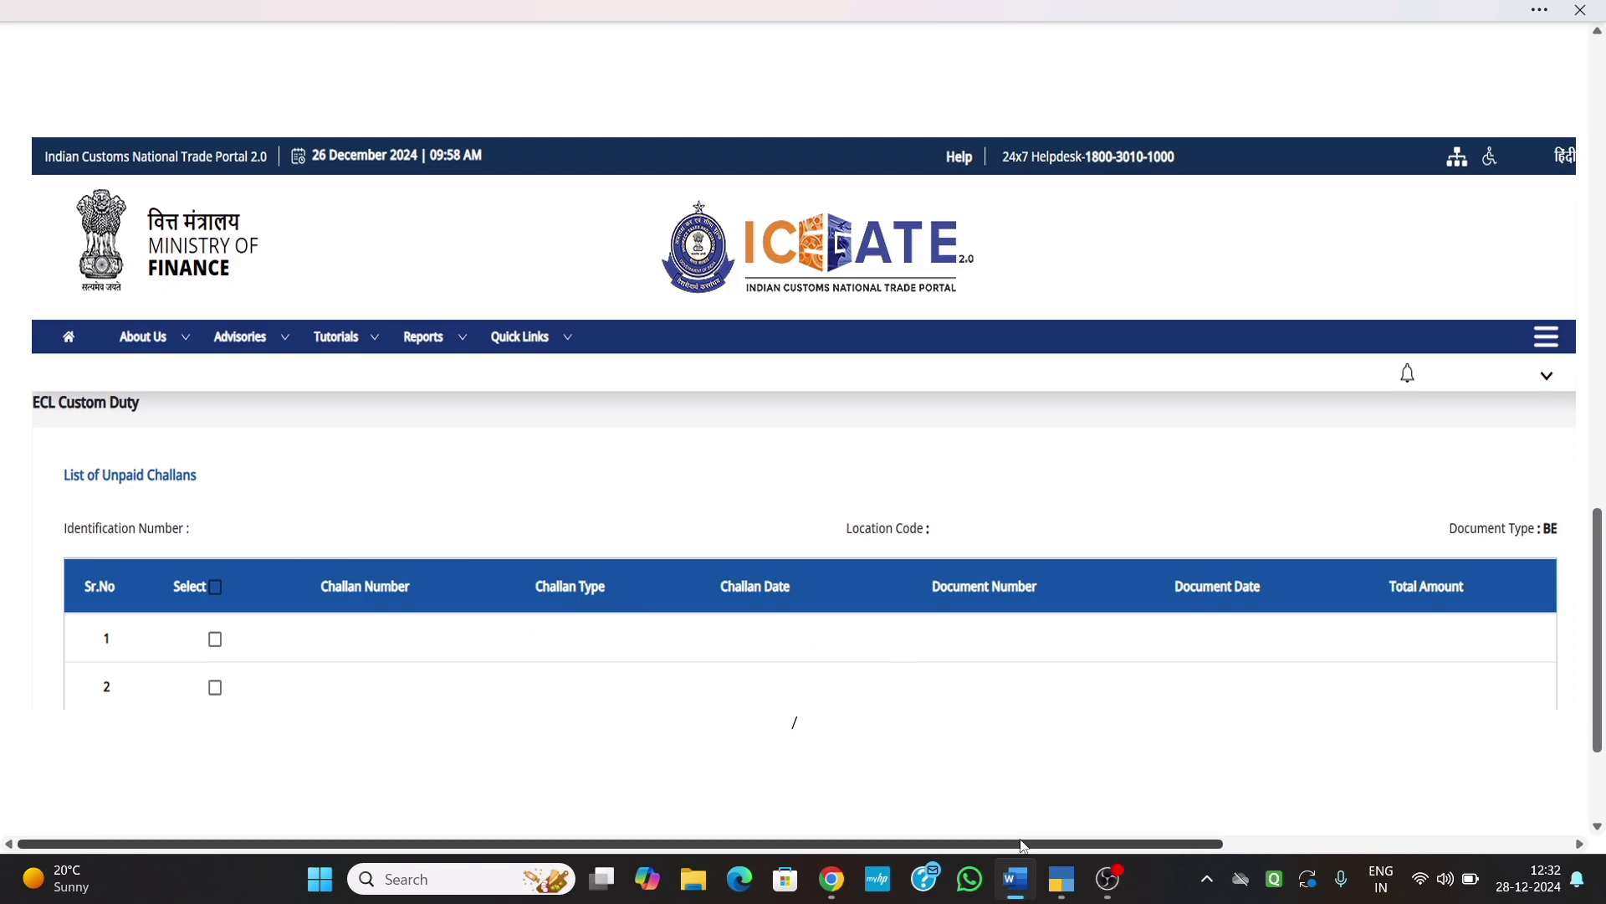
{"action": "scroll", "coordinate": [1143, 825], "scroll_direction": "right", "scroll_amount": 3}
{"action": "scroll", "coordinate": [1142, 824], "scroll_direction": "right", "scroll_amount": 4}
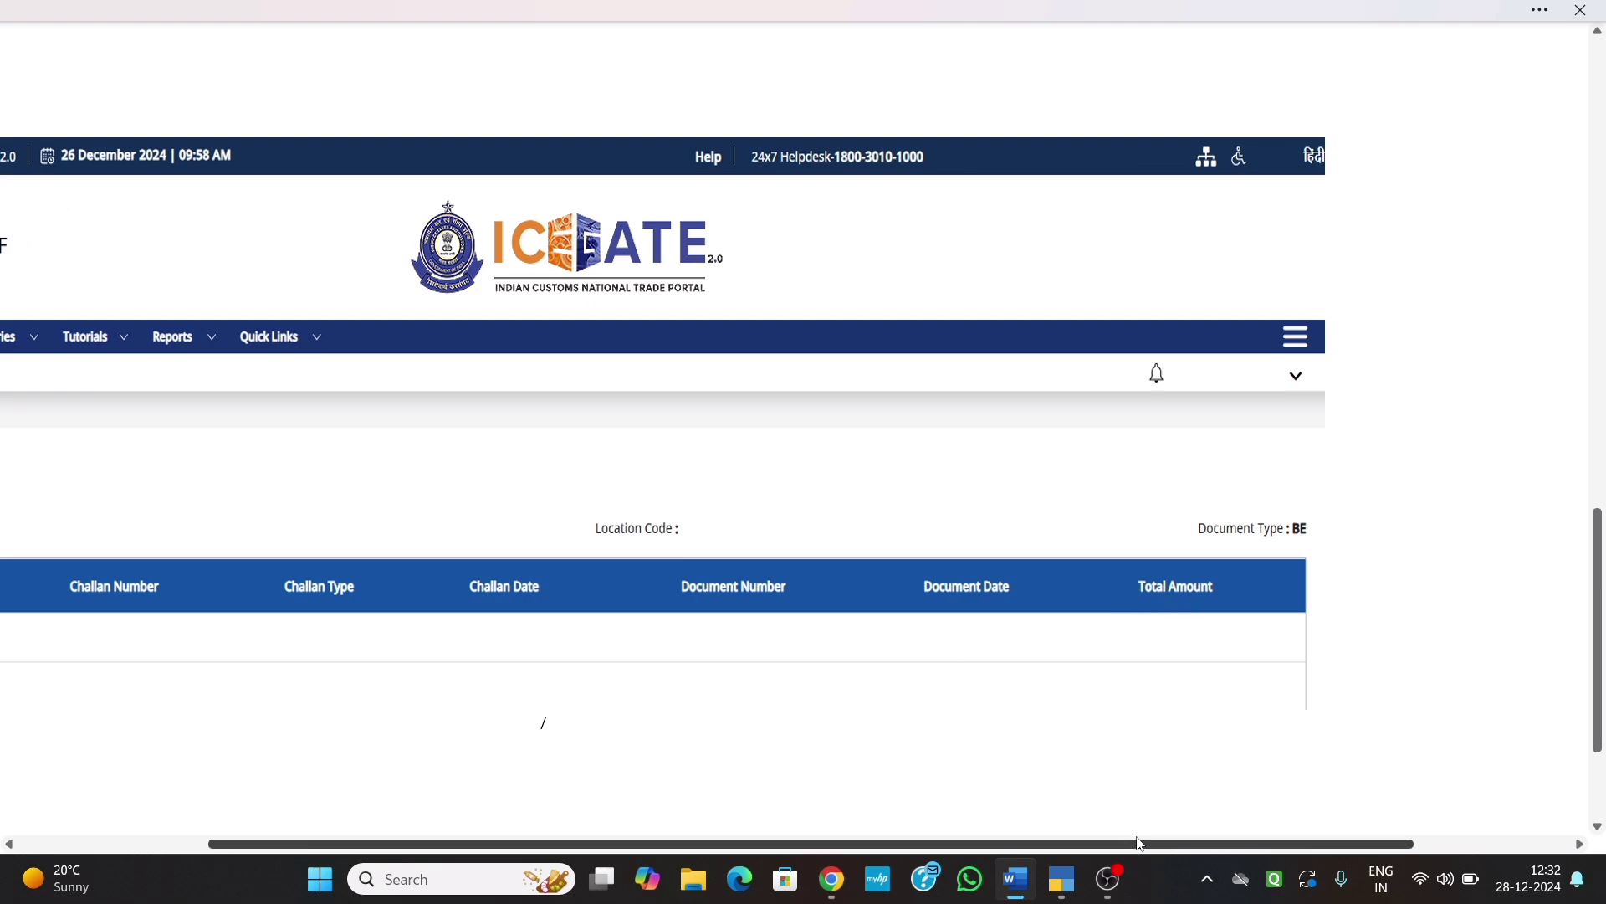
{"action": "left_click_drag", "start_coordinate": [1141, 843], "coordinate": [958, 846]}
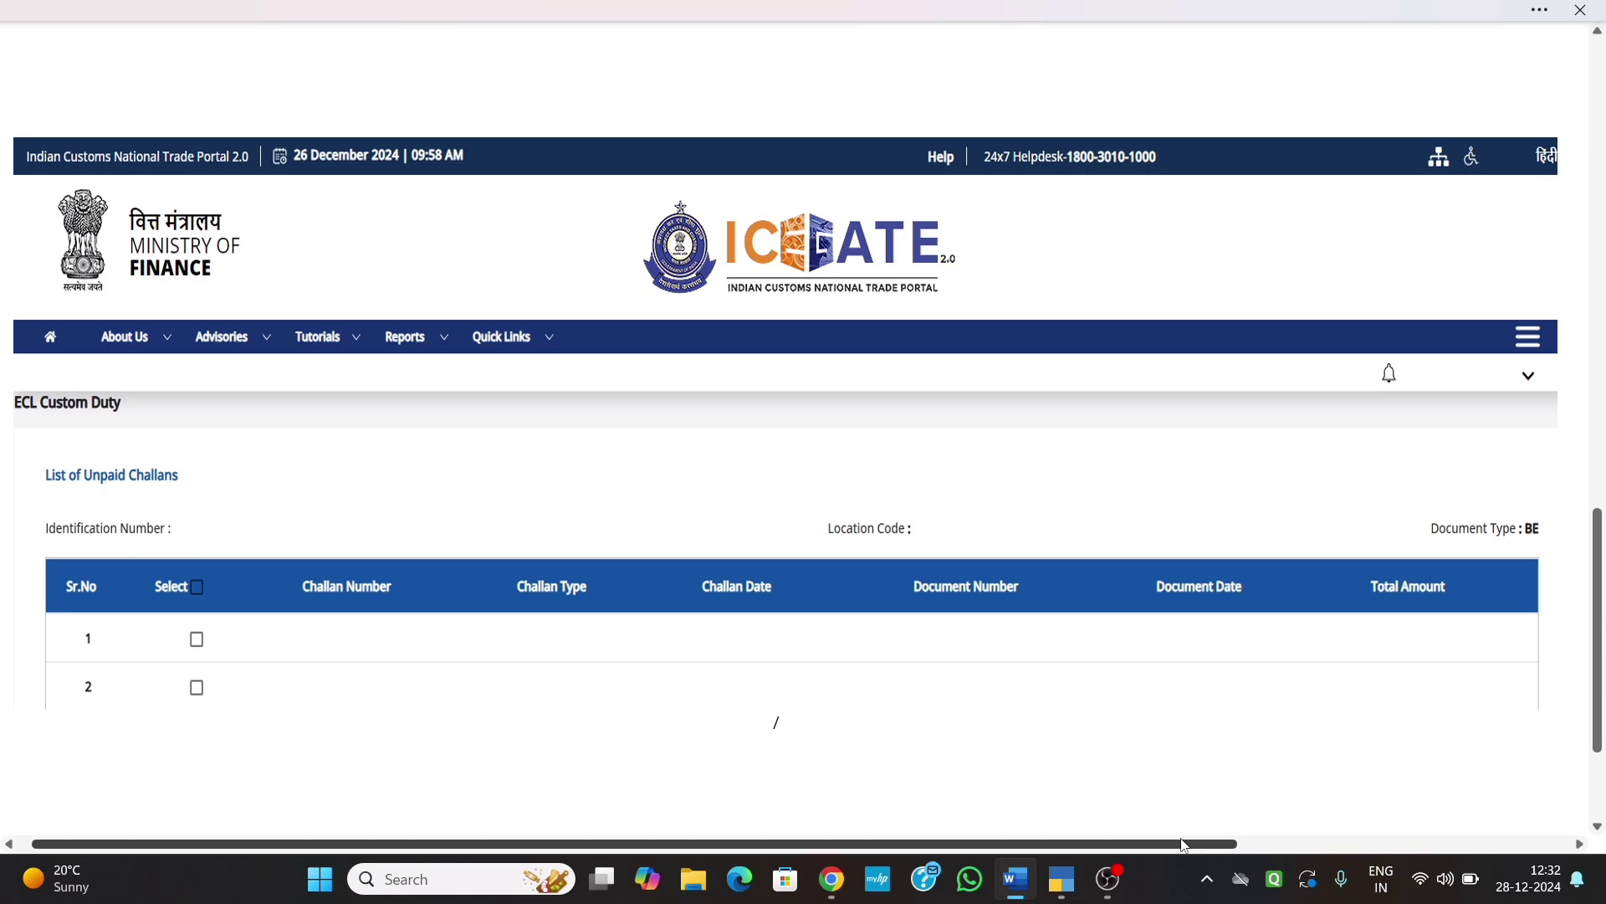
{"action": "scroll", "coordinate": [1058, 594], "scroll_direction": "up", "scroll_amount": 10}
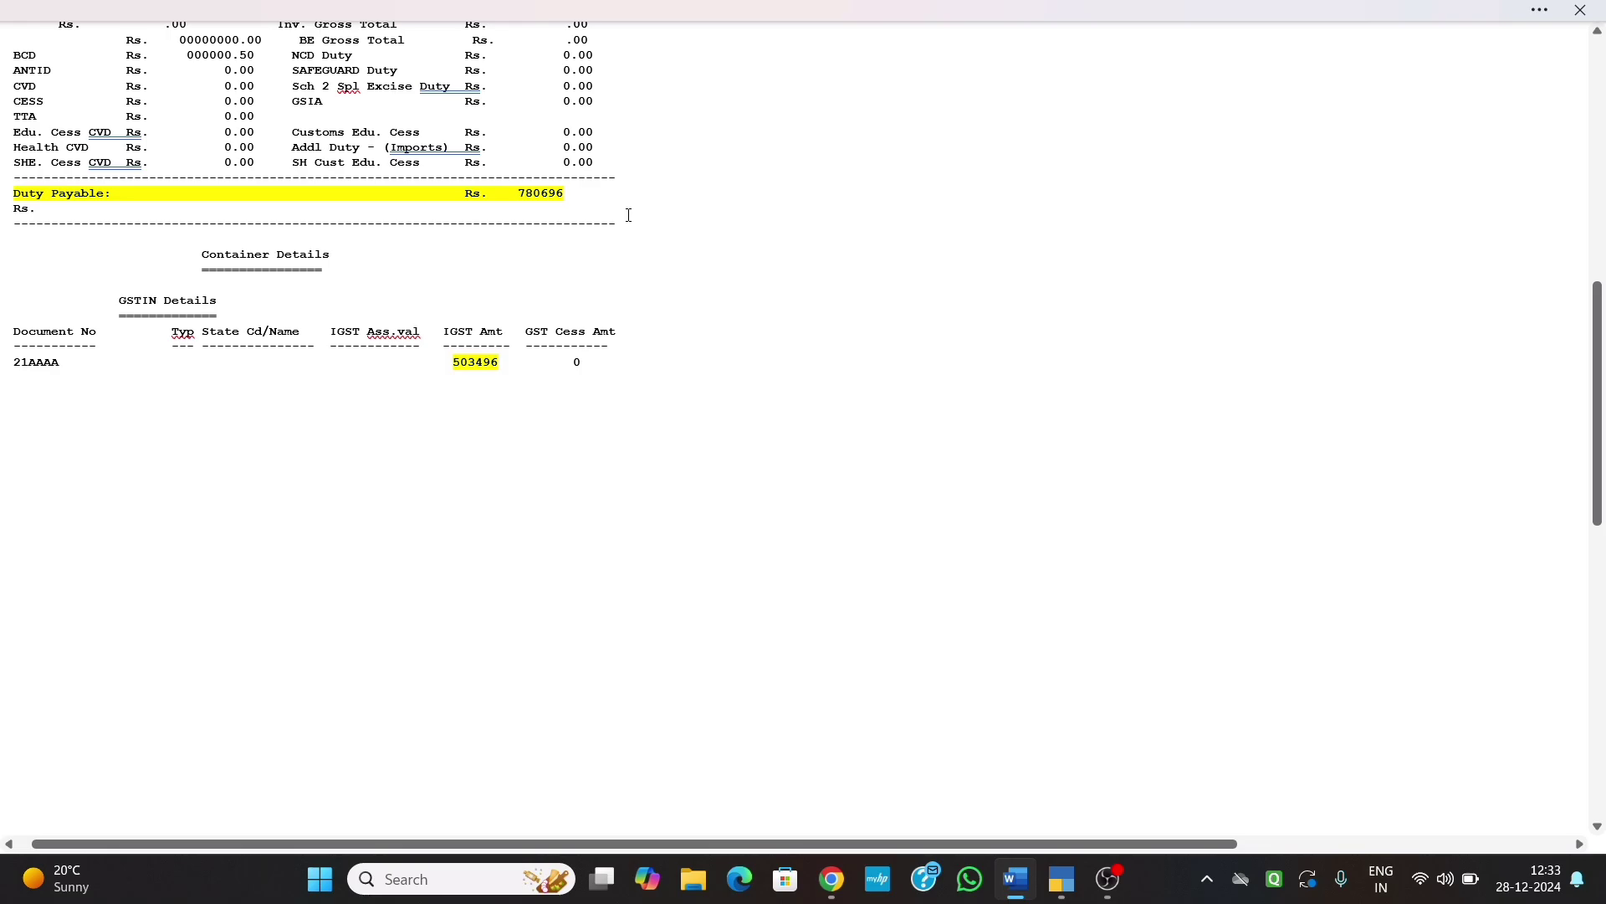
{"action": "scroll", "coordinate": [629, 215], "scroll_direction": "down", "scroll_amount": 8}
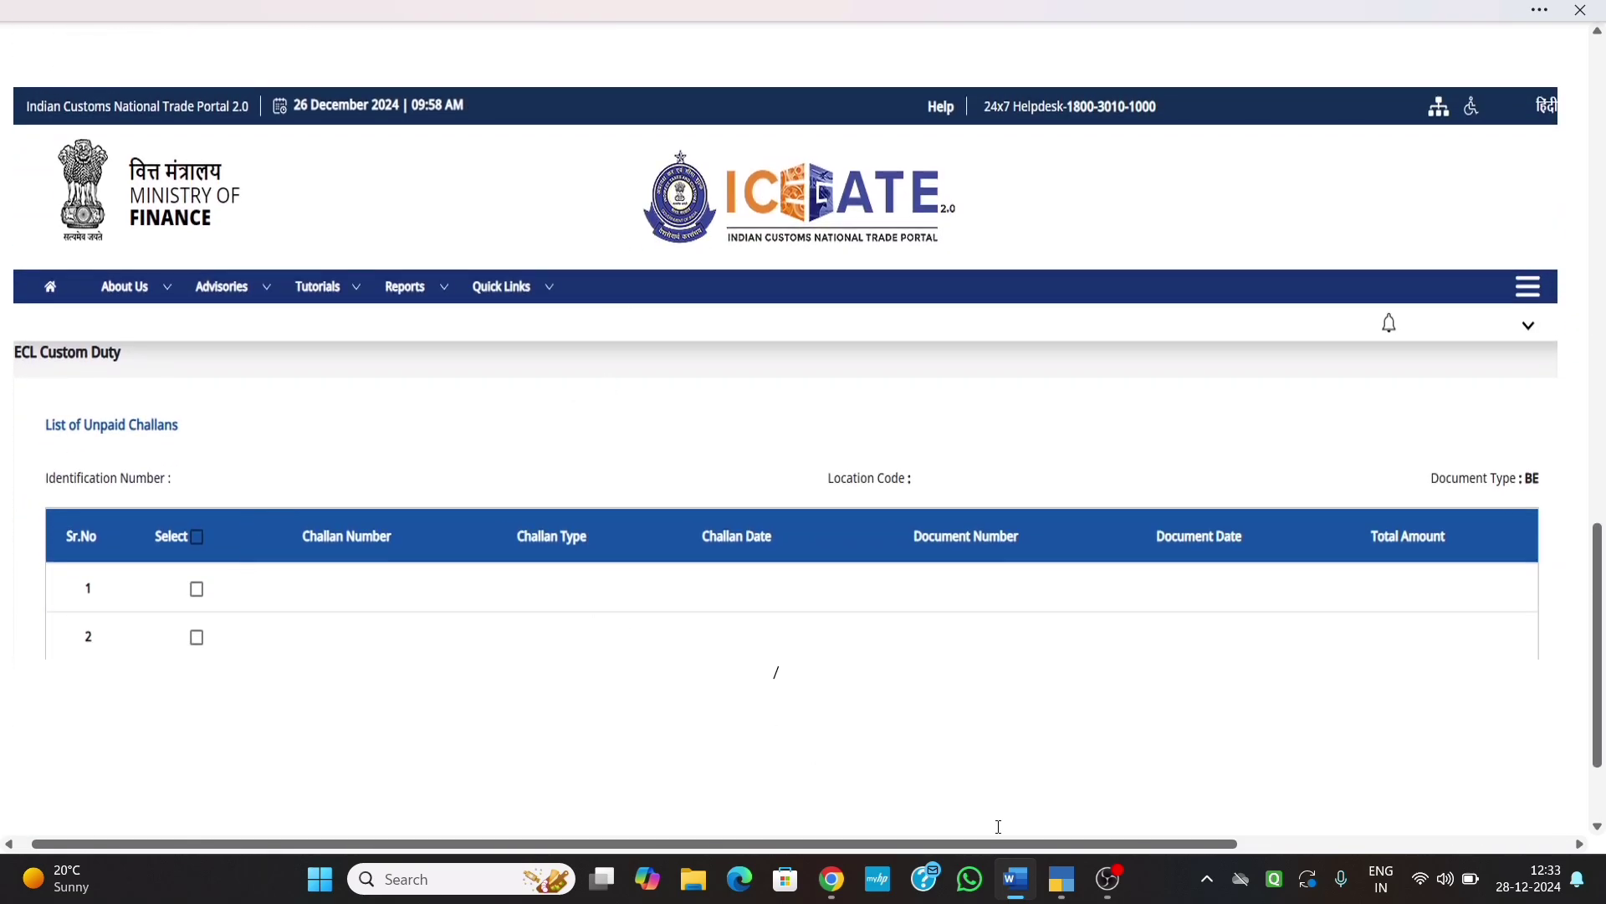
{"action": "left_click_drag", "start_coordinate": [1038, 843], "coordinate": [1213, 843]}
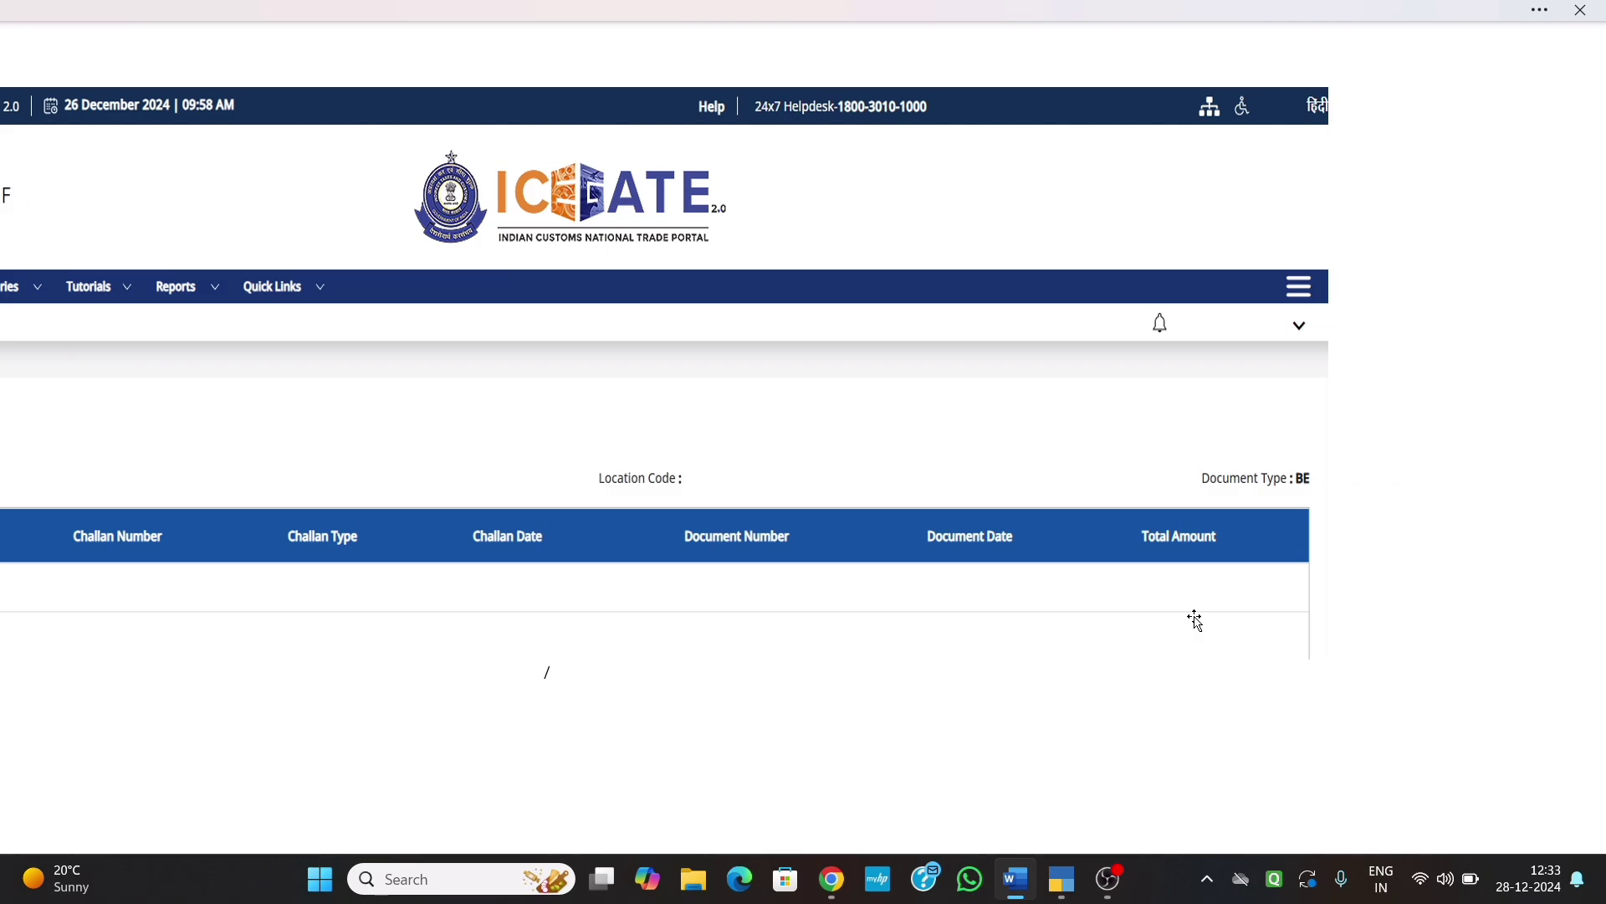
{"action": "scroll", "coordinate": [1197, 619], "scroll_direction": "up", "scroll_amount": 10}
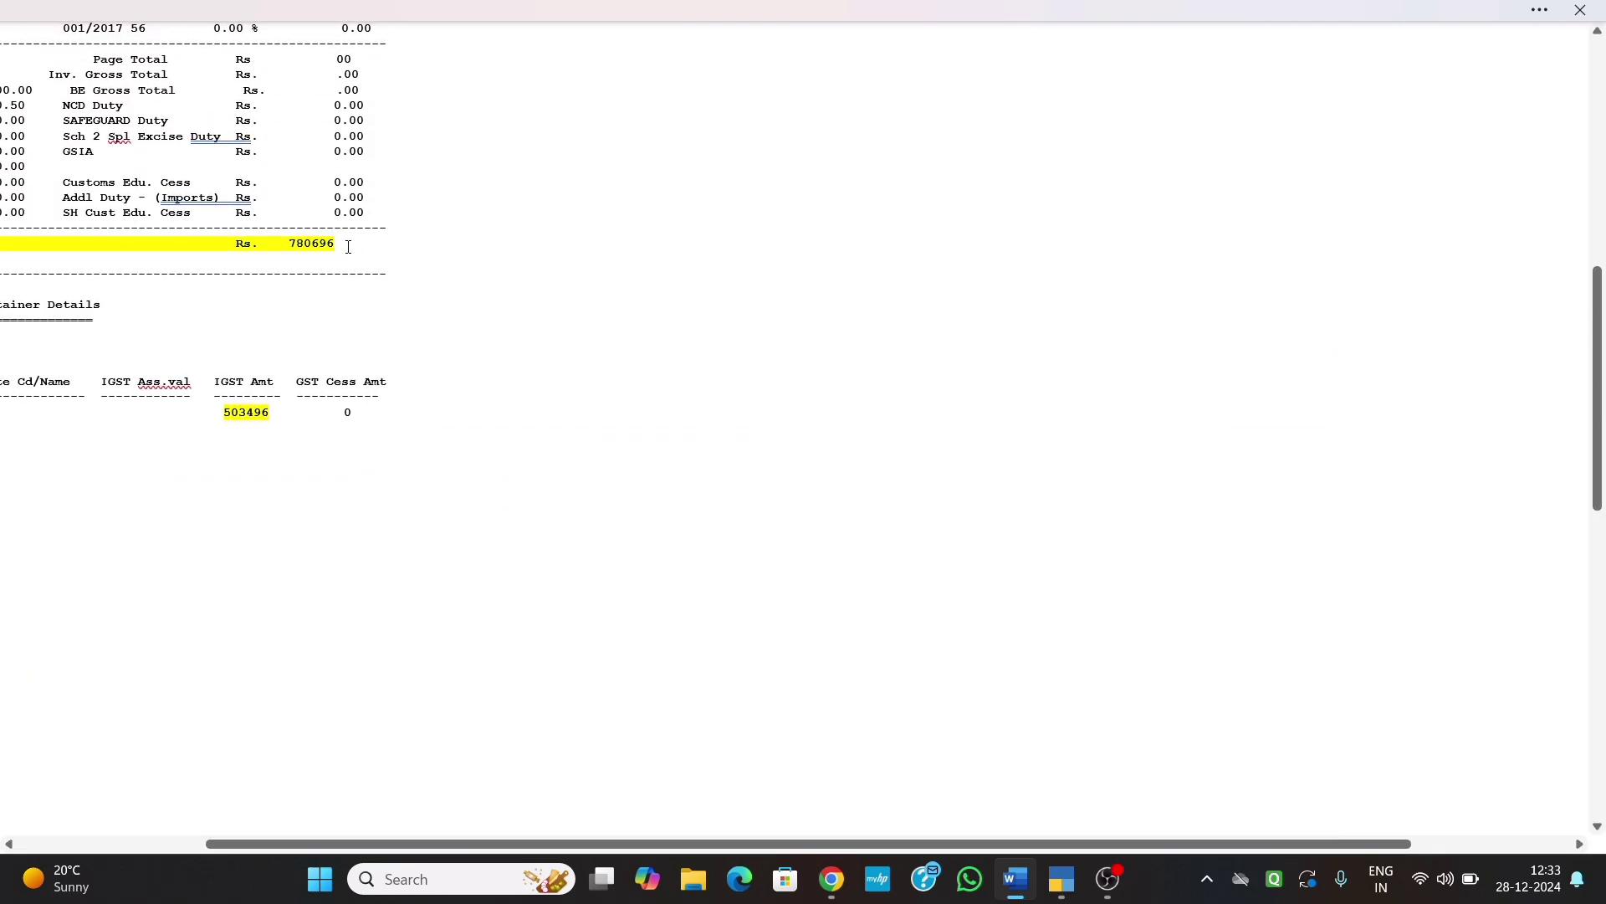
{"action": "scroll", "coordinate": [376, 250], "scroll_direction": "down", "scroll_amount": 10}
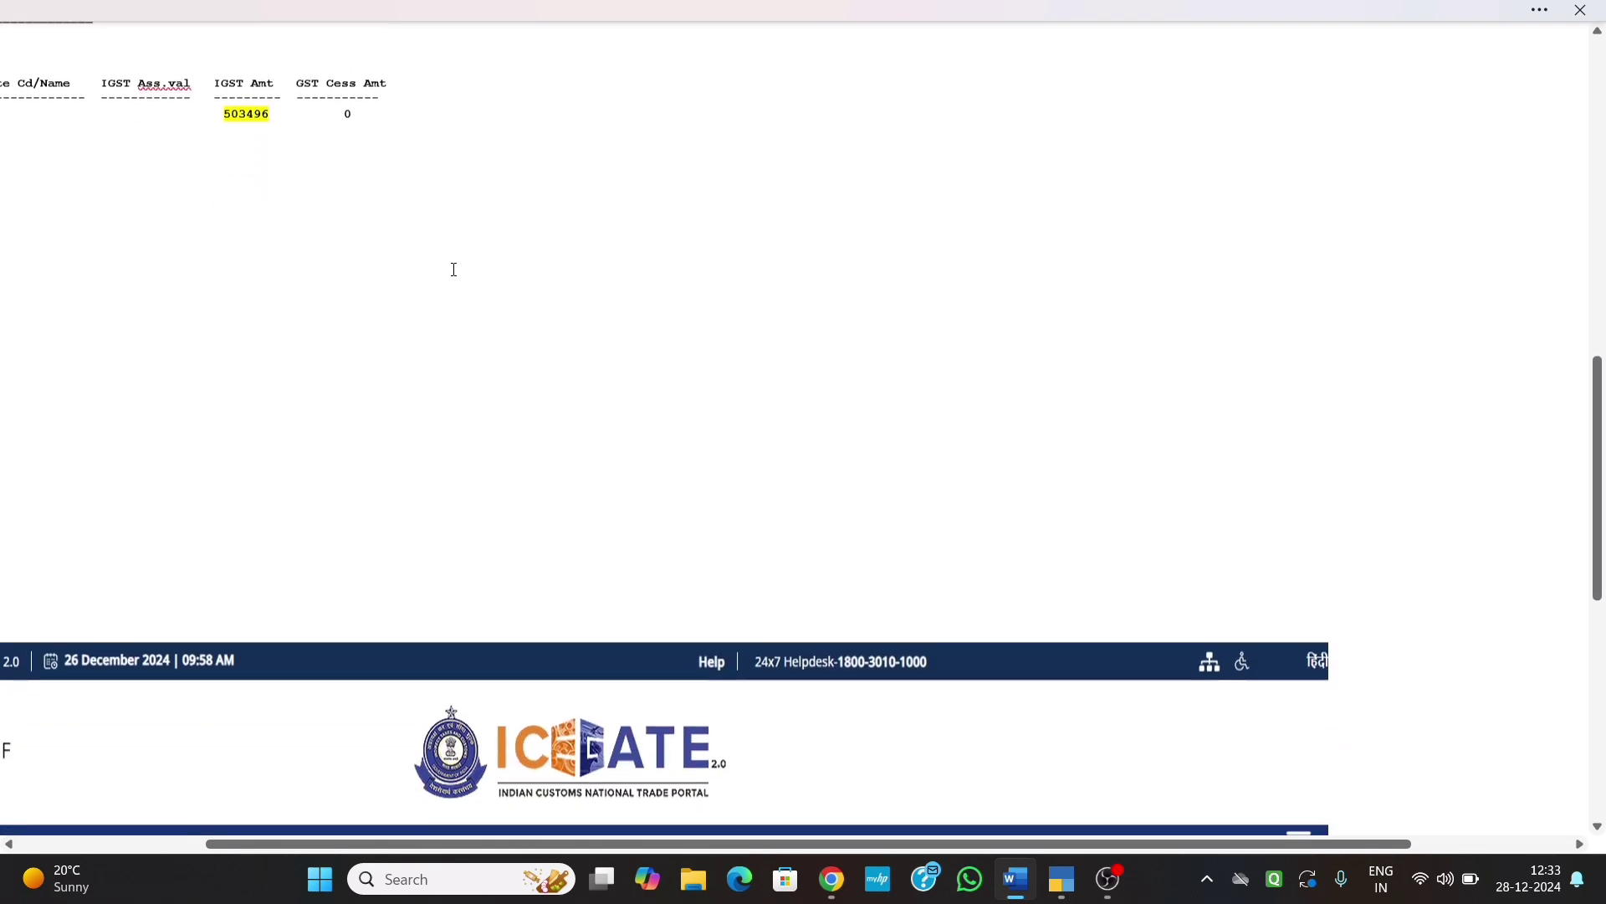
{"action": "scroll", "coordinate": [1047, 577], "scroll_direction": "down", "scroll_amount": 1}
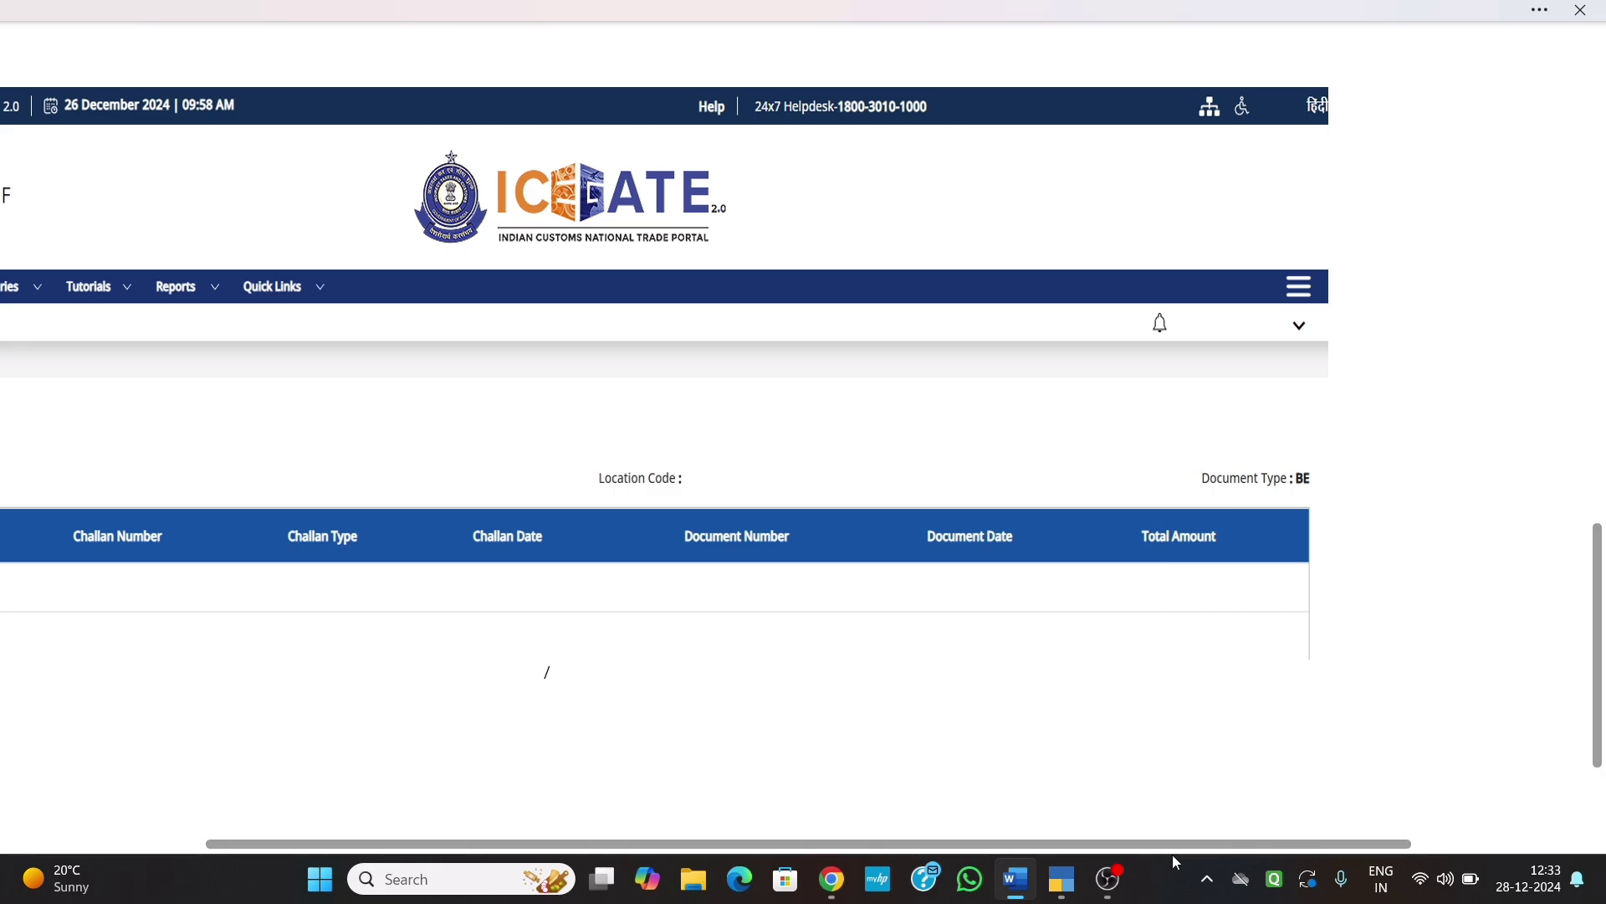
{"action": "scroll", "coordinate": [794, 831], "scroll_direction": "left", "scroll_amount": 3}
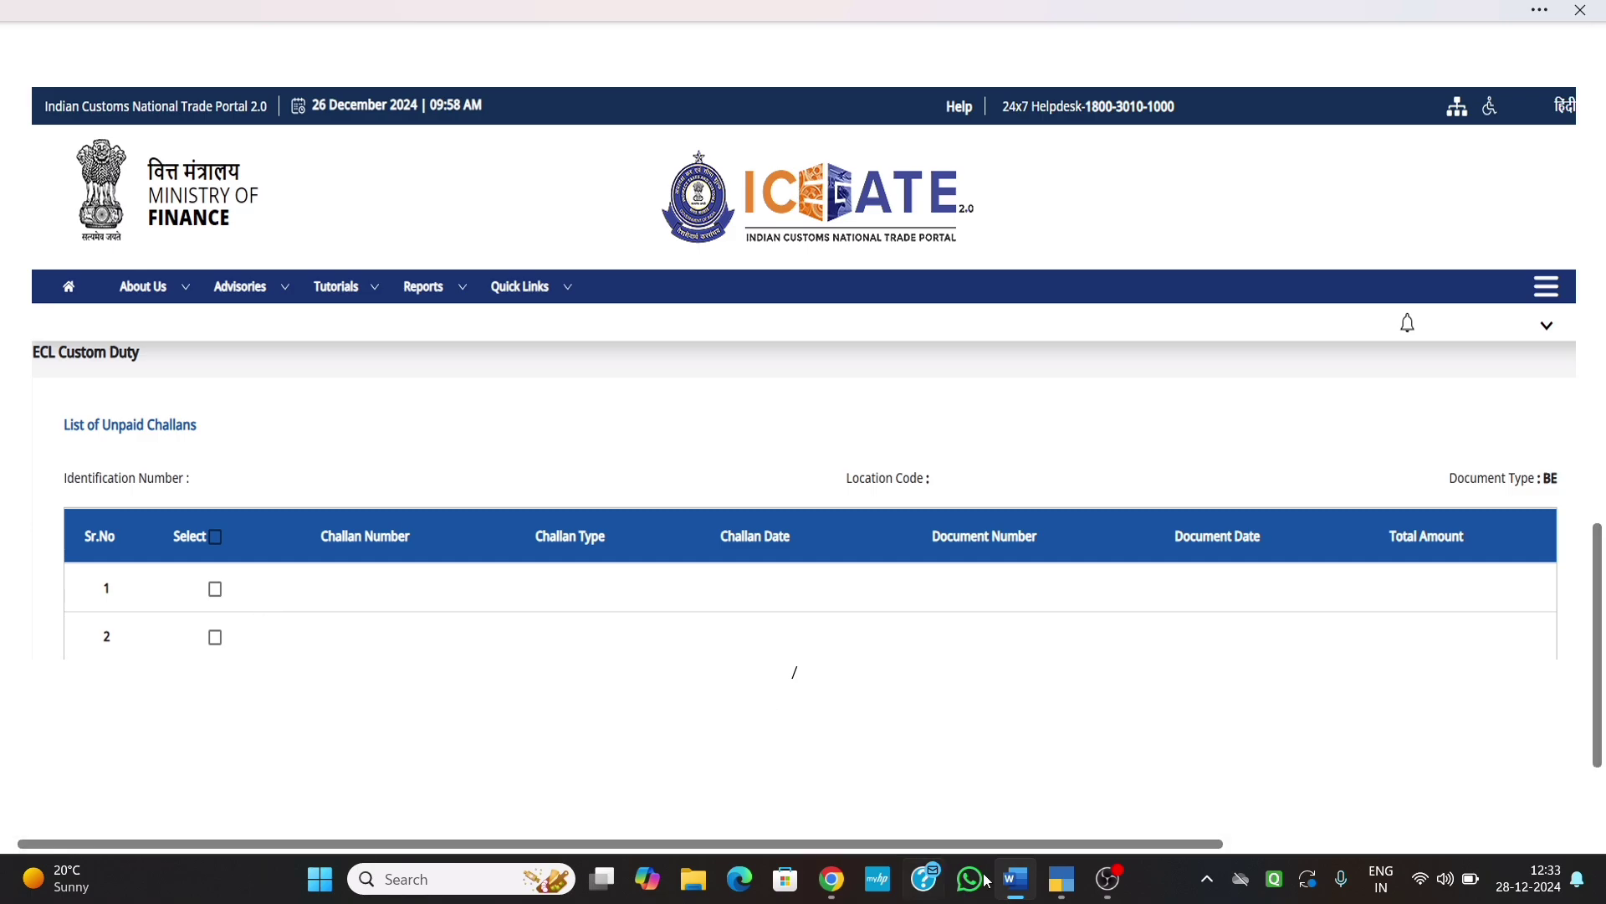
- Switch to TallyPrime and open a new payment voucher for ACCOUNTRIX
{"action": "left_click", "coordinate": [1065, 880]}
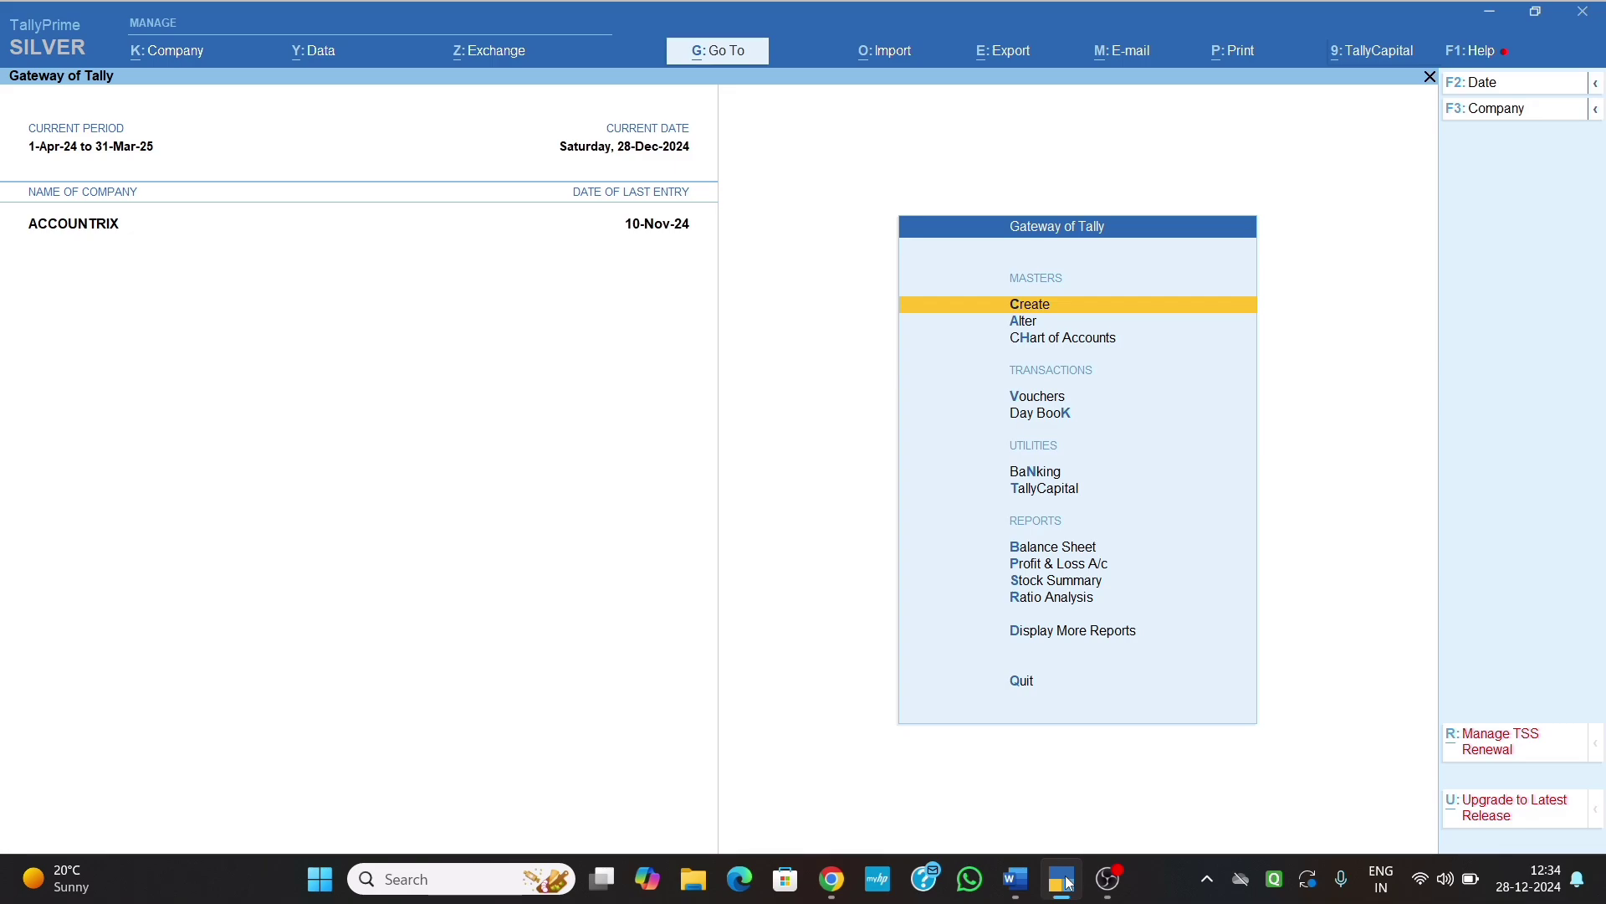
{"action": "key", "text": "Down"}
{"action": "key", "text": "Down"}
{"action": "key", "text": "Down"}
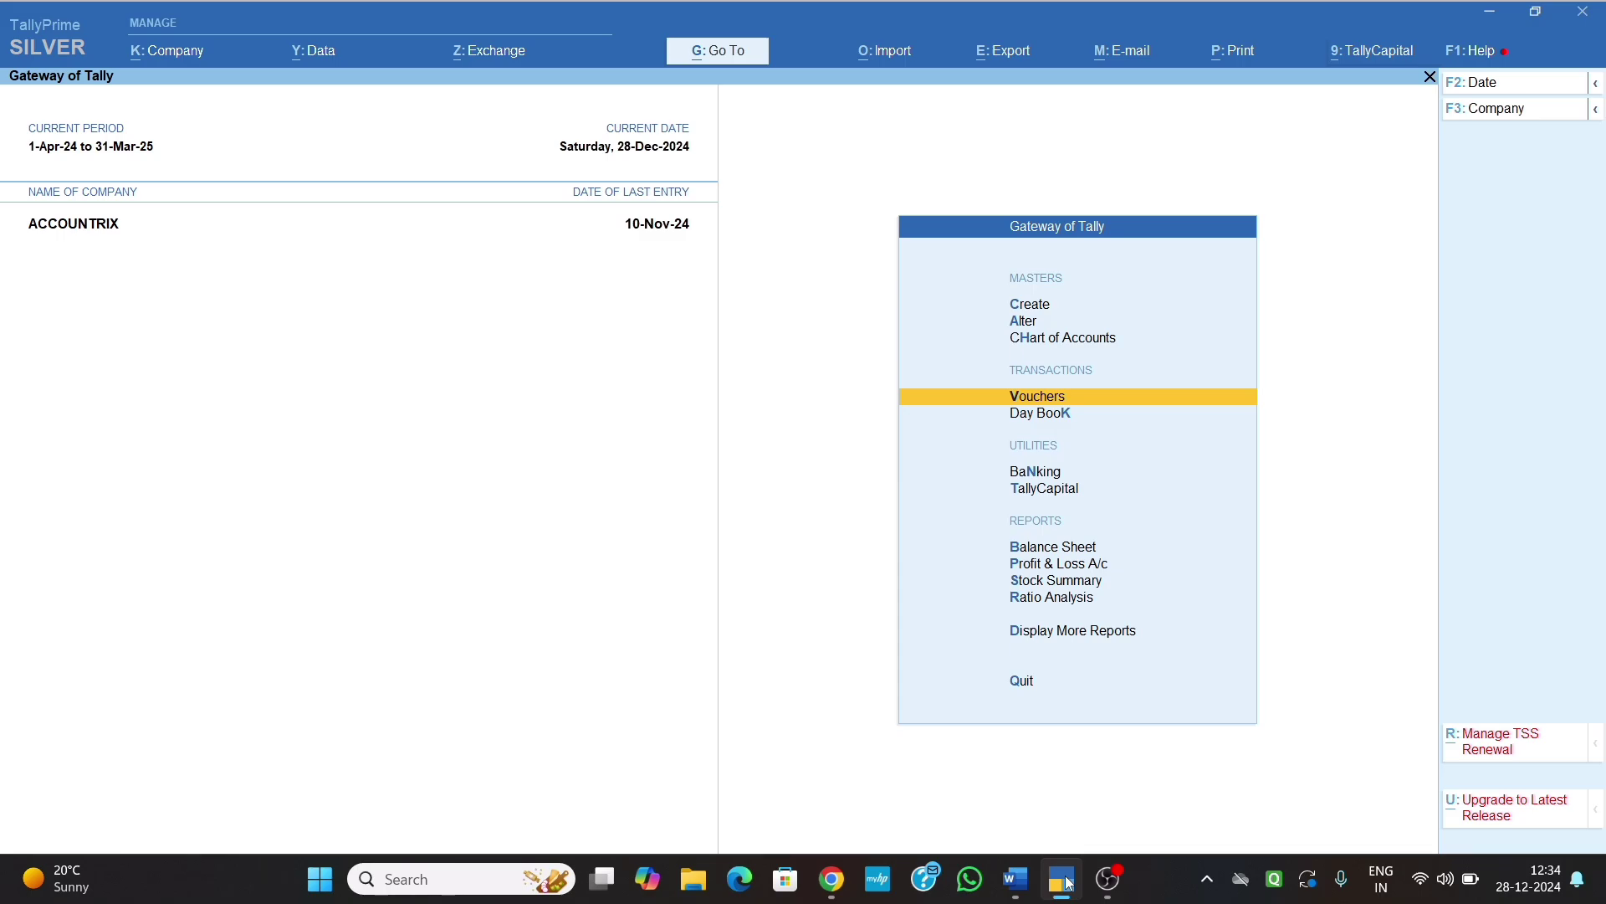
{"action": "key", "text": "Return"}
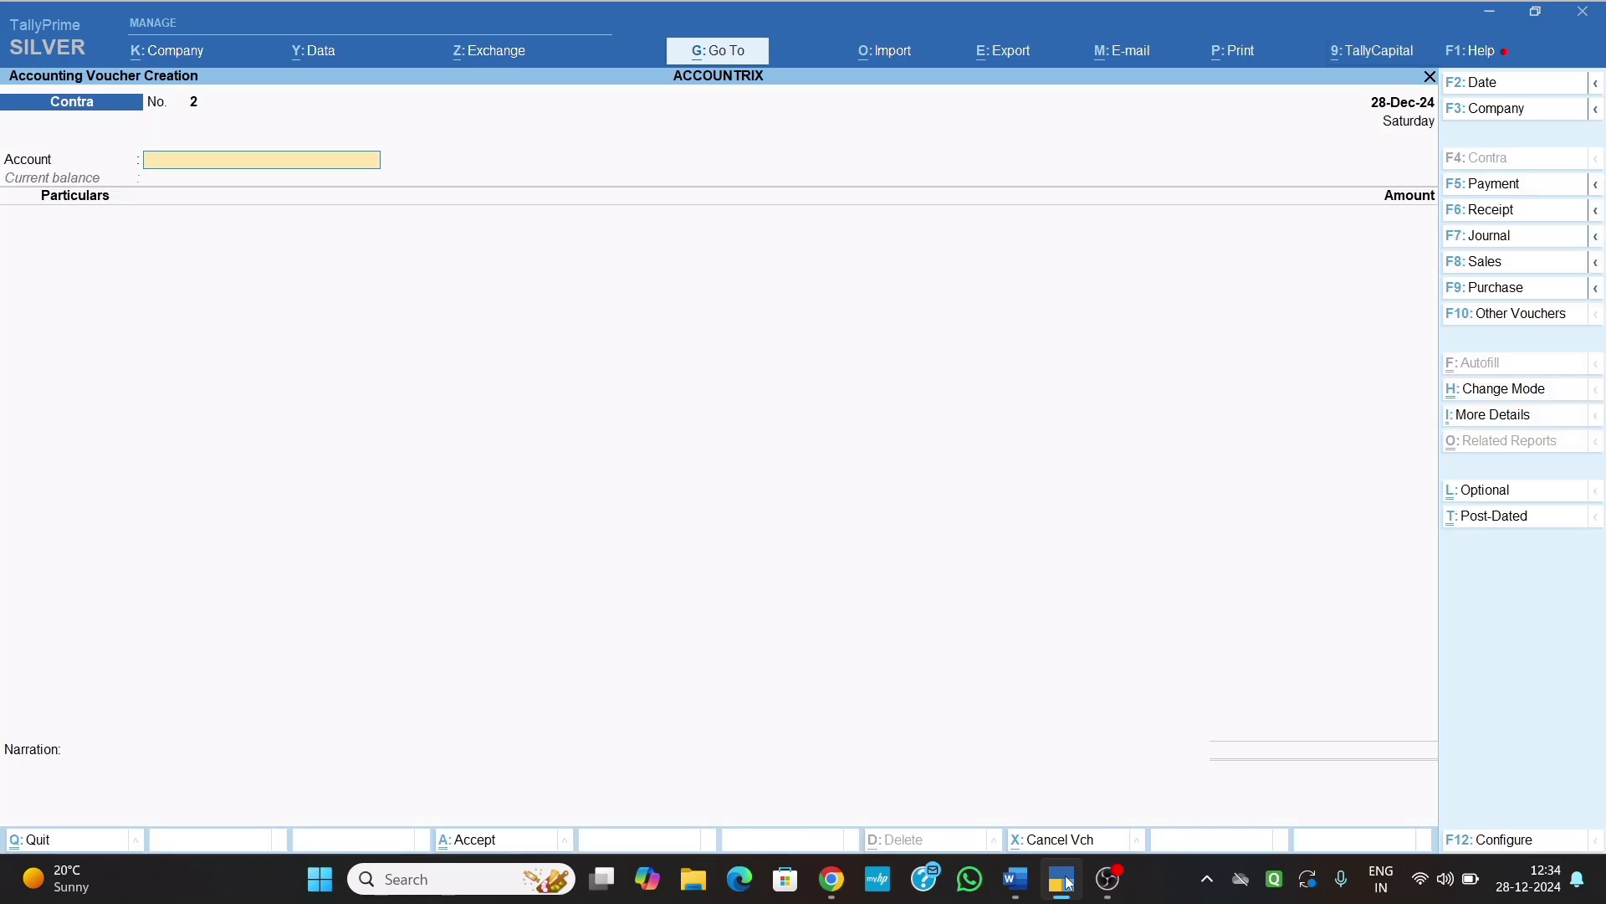
{"action": "key", "text": "F5"}
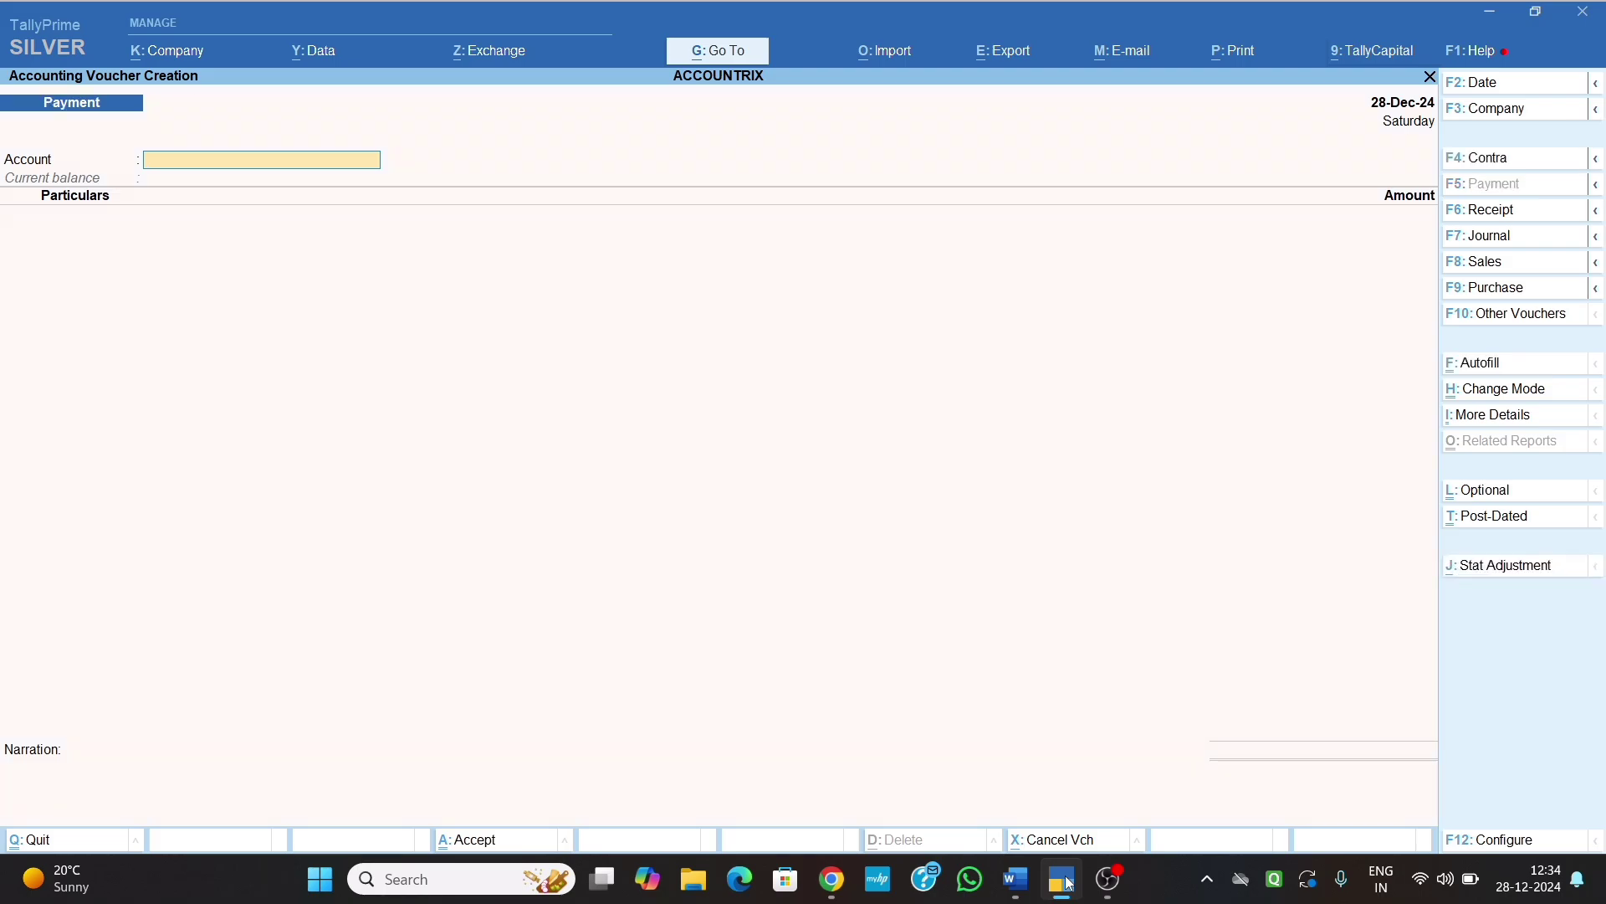
- Change the payment voucher's entry mode to Double Entry
{"action": "left_click", "coordinate": [1510, 390]}
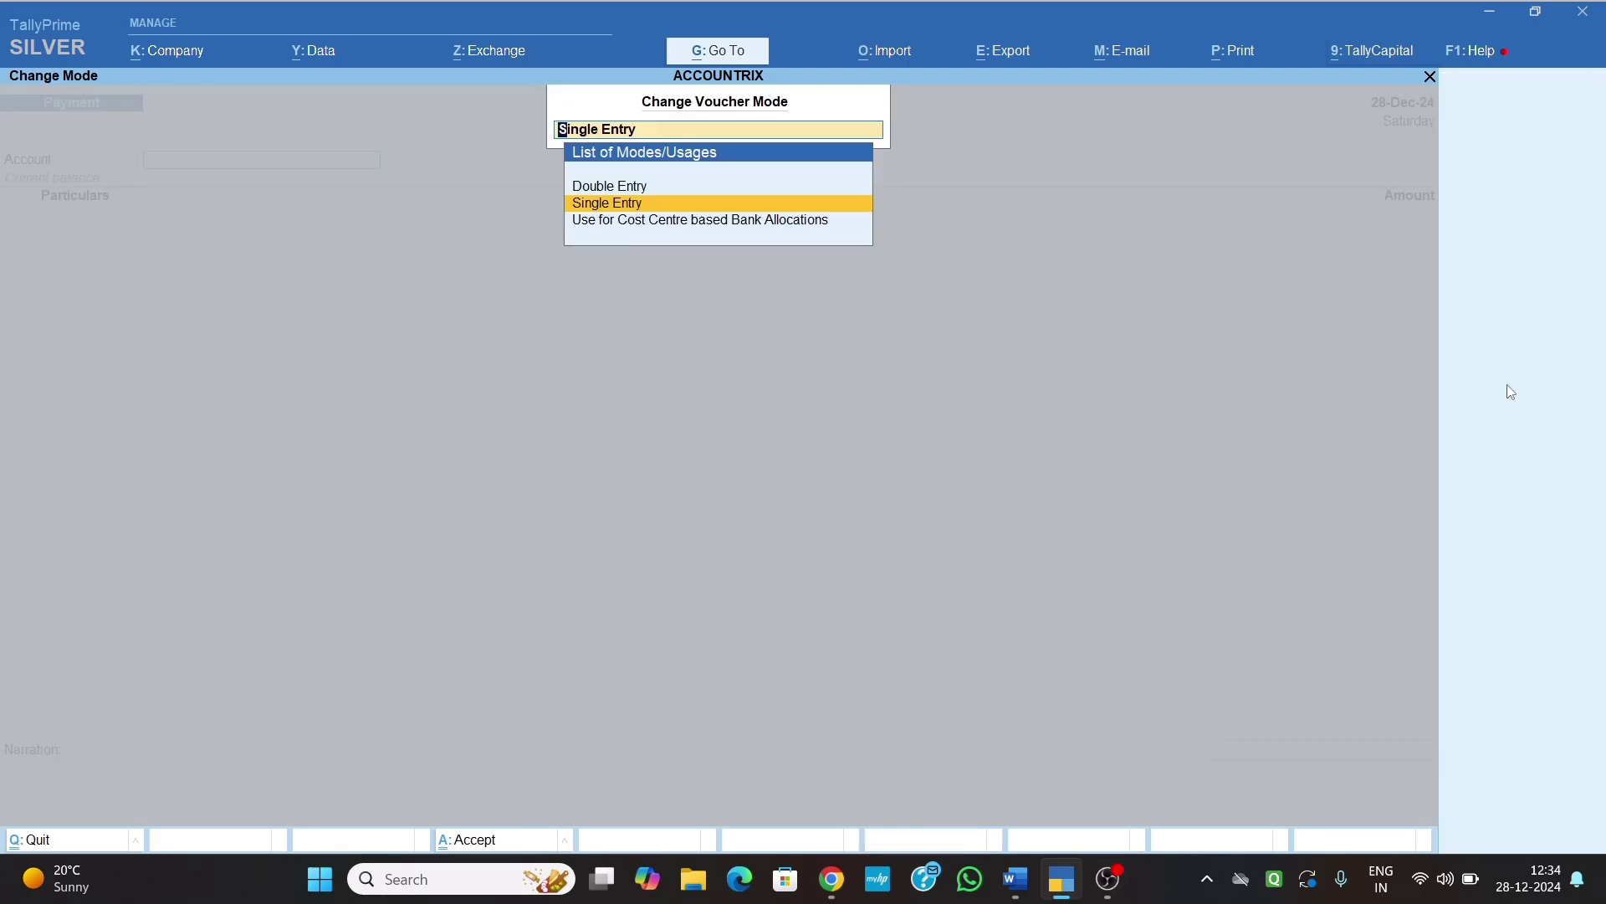
{"action": "key", "text": "Up"}
{"action": "key", "text": "Return"}
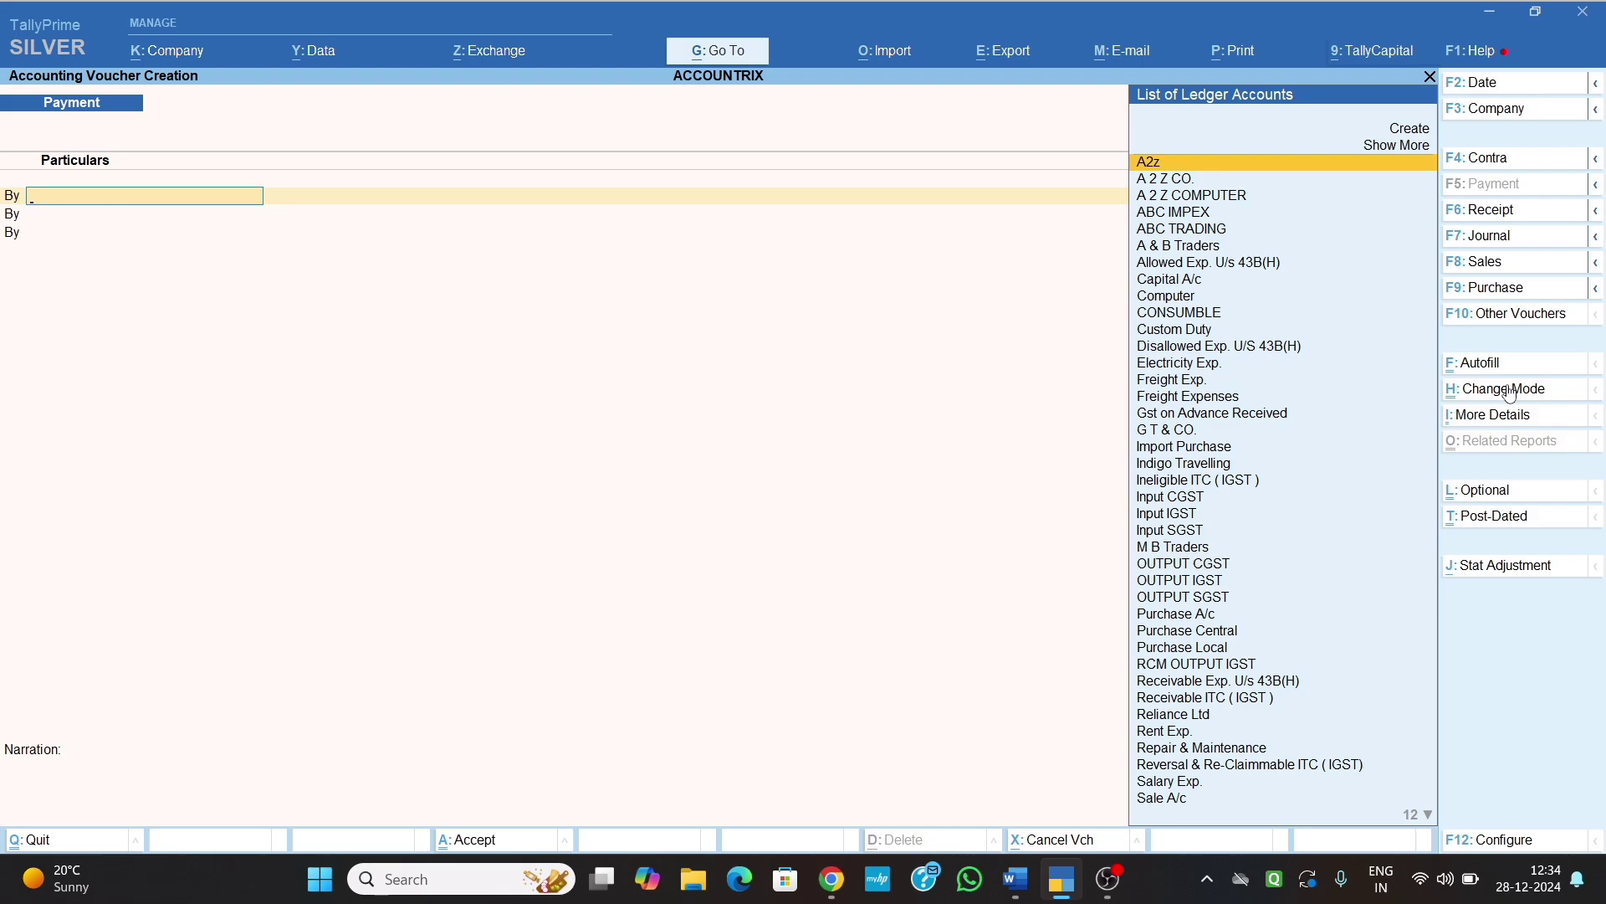
- Configure the voucher to use Cr/Dr instead of To/By during entry, keeping the other options
{"action": "left_click", "coordinate": [1506, 840]}
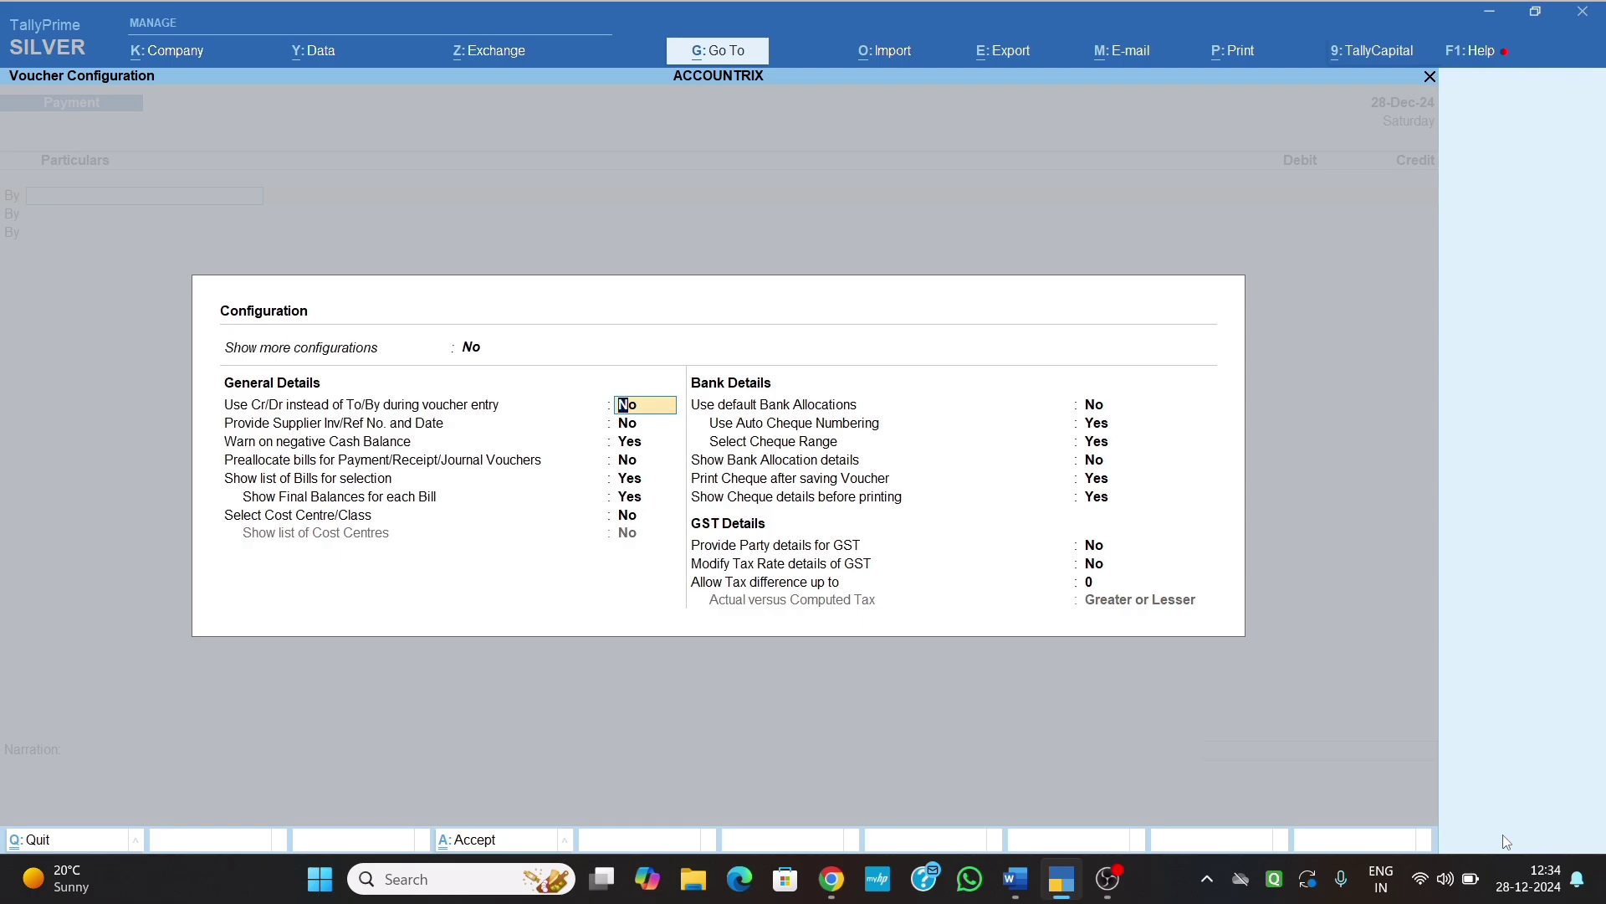
{"action": "key", "text": "y"}
{"action": "key", "text": "Return"}
{"action": "key", "text": "Return"}
{"action": "key", "text": "Return"}
{"action": "key", "text": "Return"}
{"action": "key", "text": "Return"}
{"action": "key", "text": "Return"}
{"action": "key", "text": "Return"}
{"action": "key", "text": "Return"}
{"action": "key", "text": "Return"}
{"action": "key", "text": "Return"}
{"action": "key", "text": "Return"}
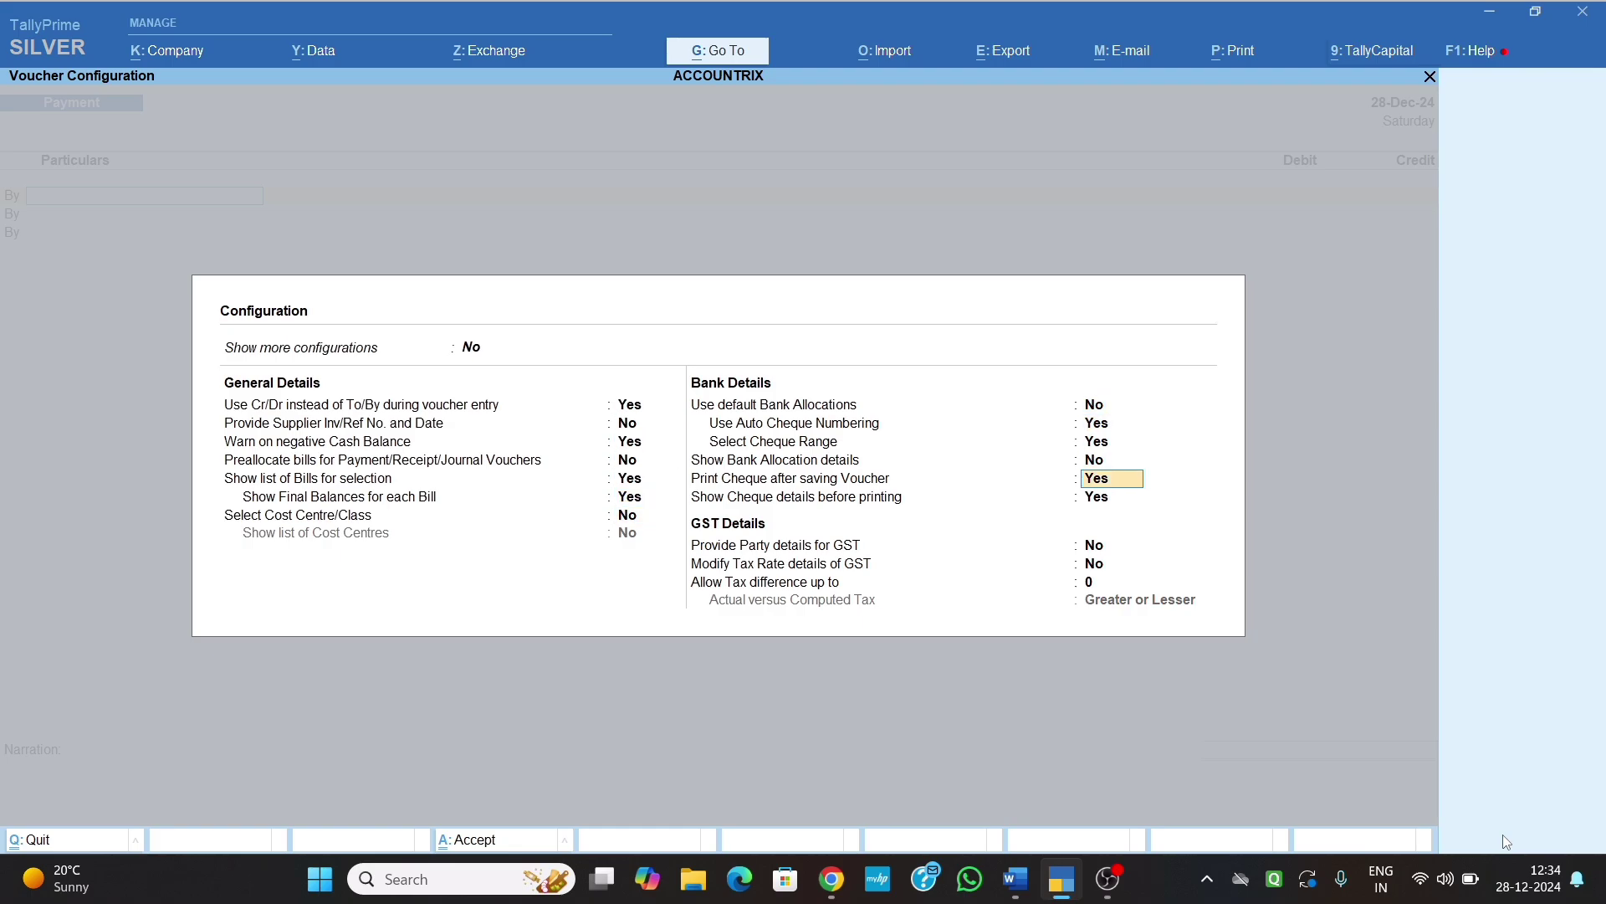
{"action": "key", "text": "Return"}
{"action": "key", "text": "Return"}
{"action": "key", "text": "Return"}
{"action": "key", "text": "Return"}
{"action": "key", "text": "Return"}
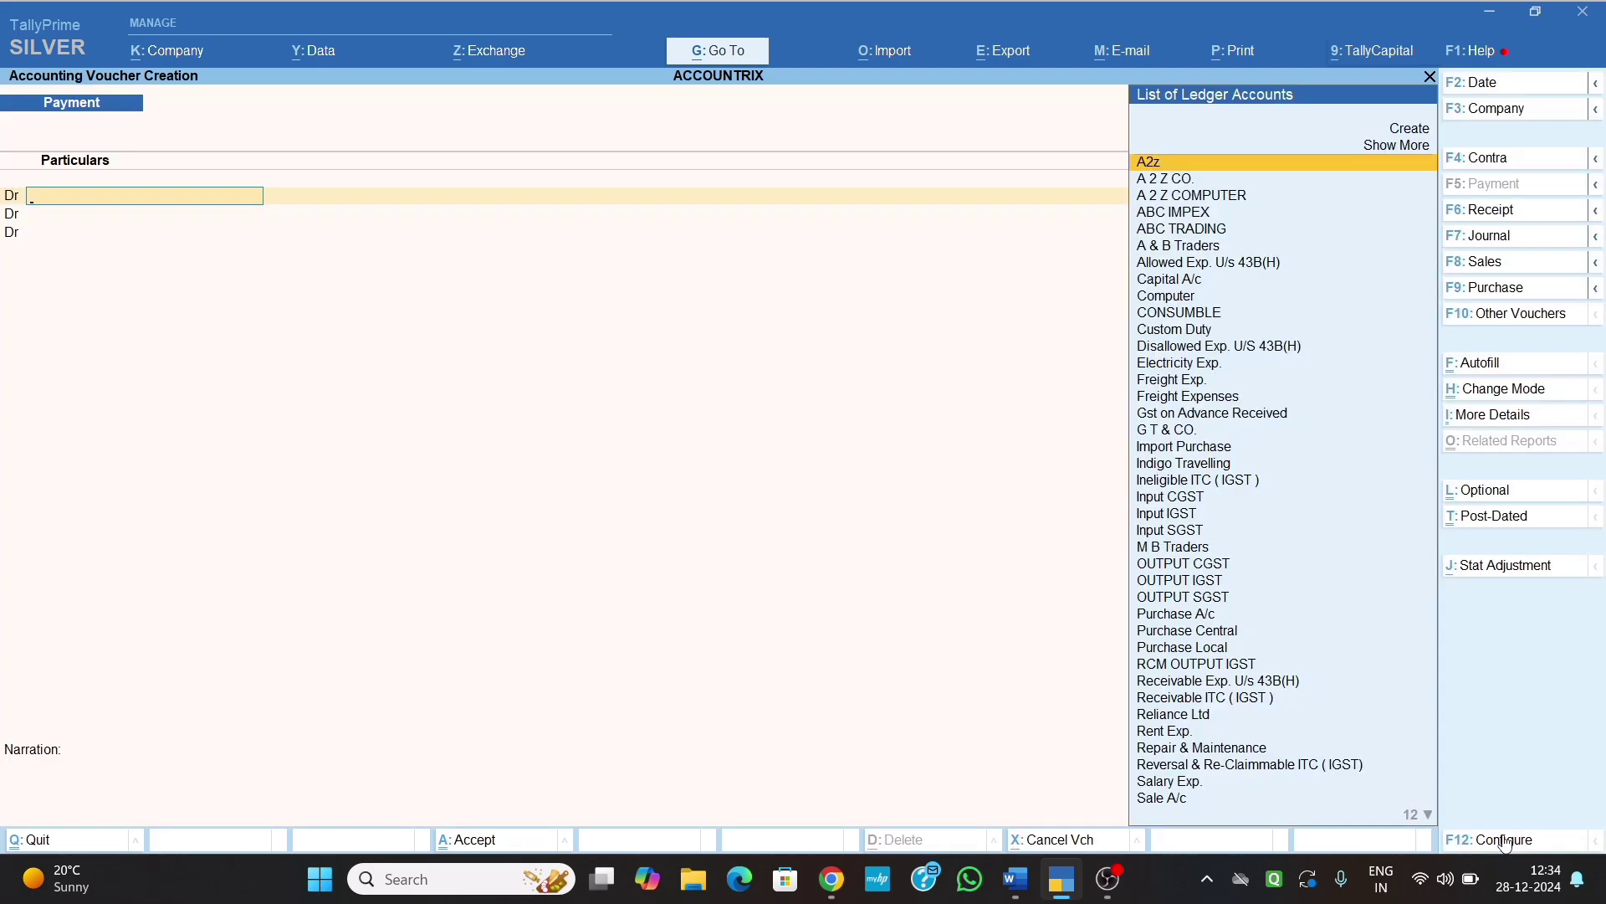
- Debit the Custom Duty ledger with 5,00,000 without an inventory item, allocating the full amount to reference 24-001
{"action": "type", "text": "CUST"}
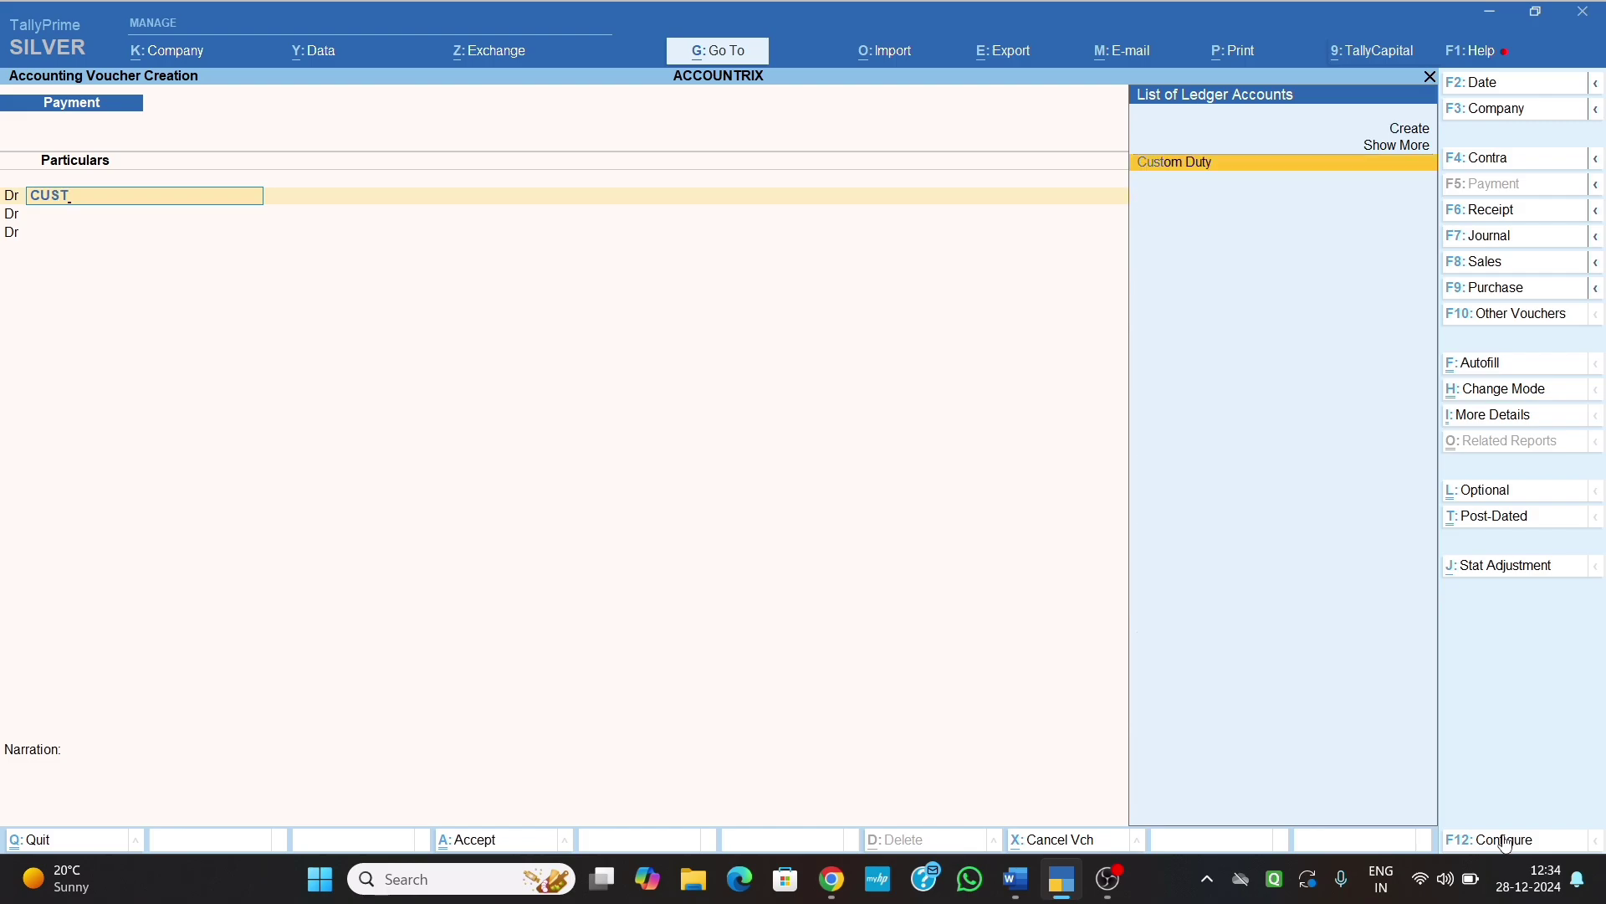
{"action": "key", "text": "Return"}
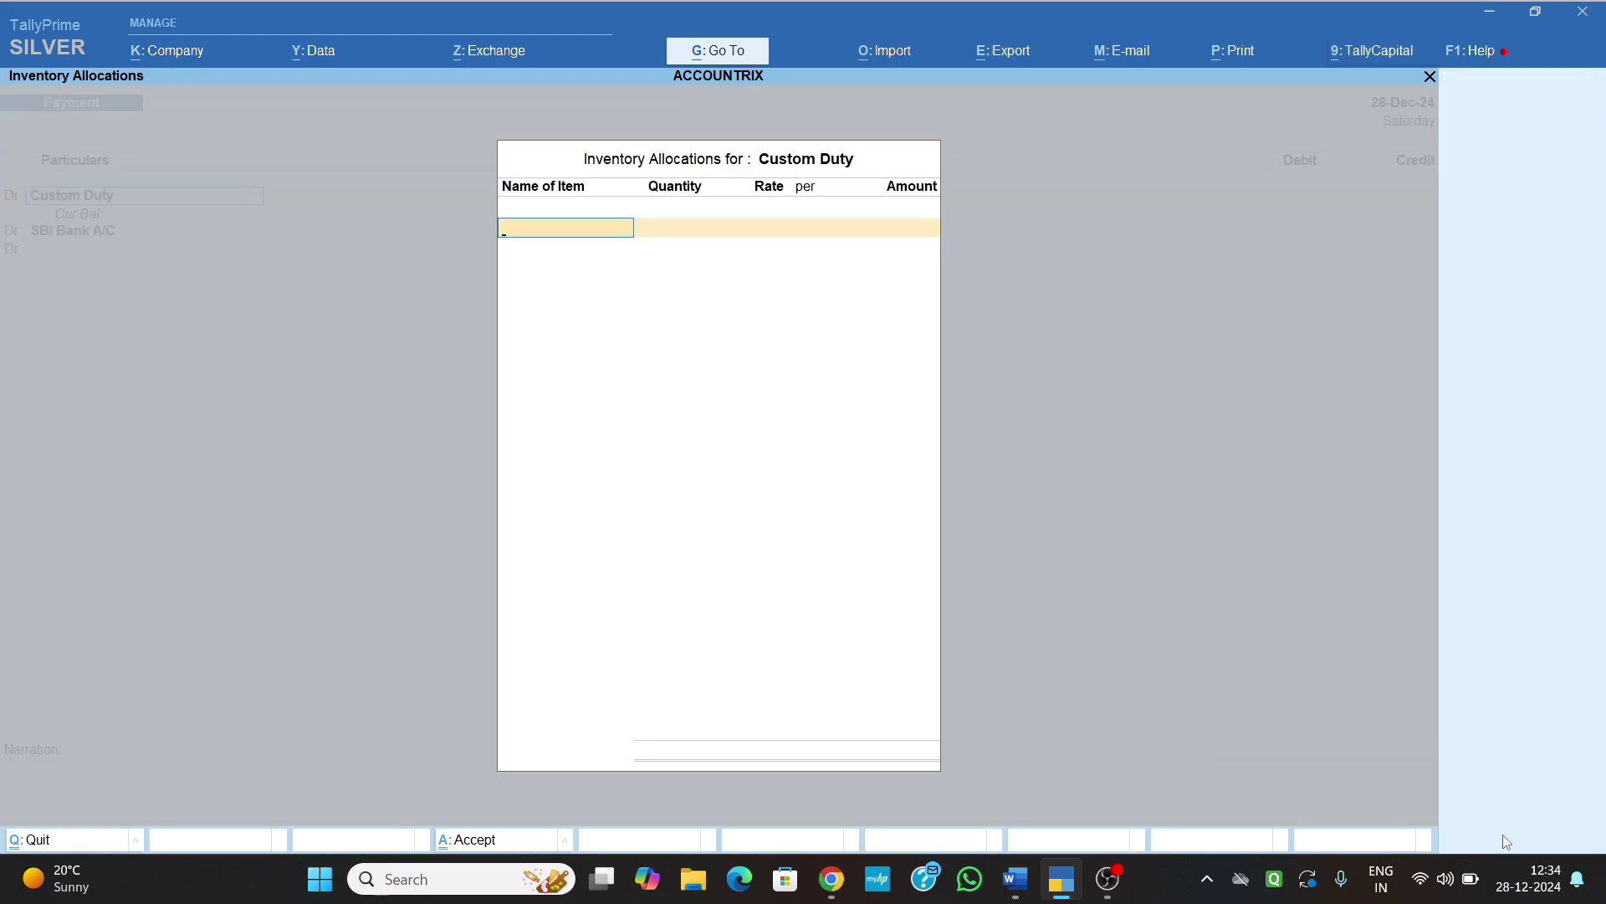
{"action": "key", "text": "Return"}
{"action": "type", "text": "5"}
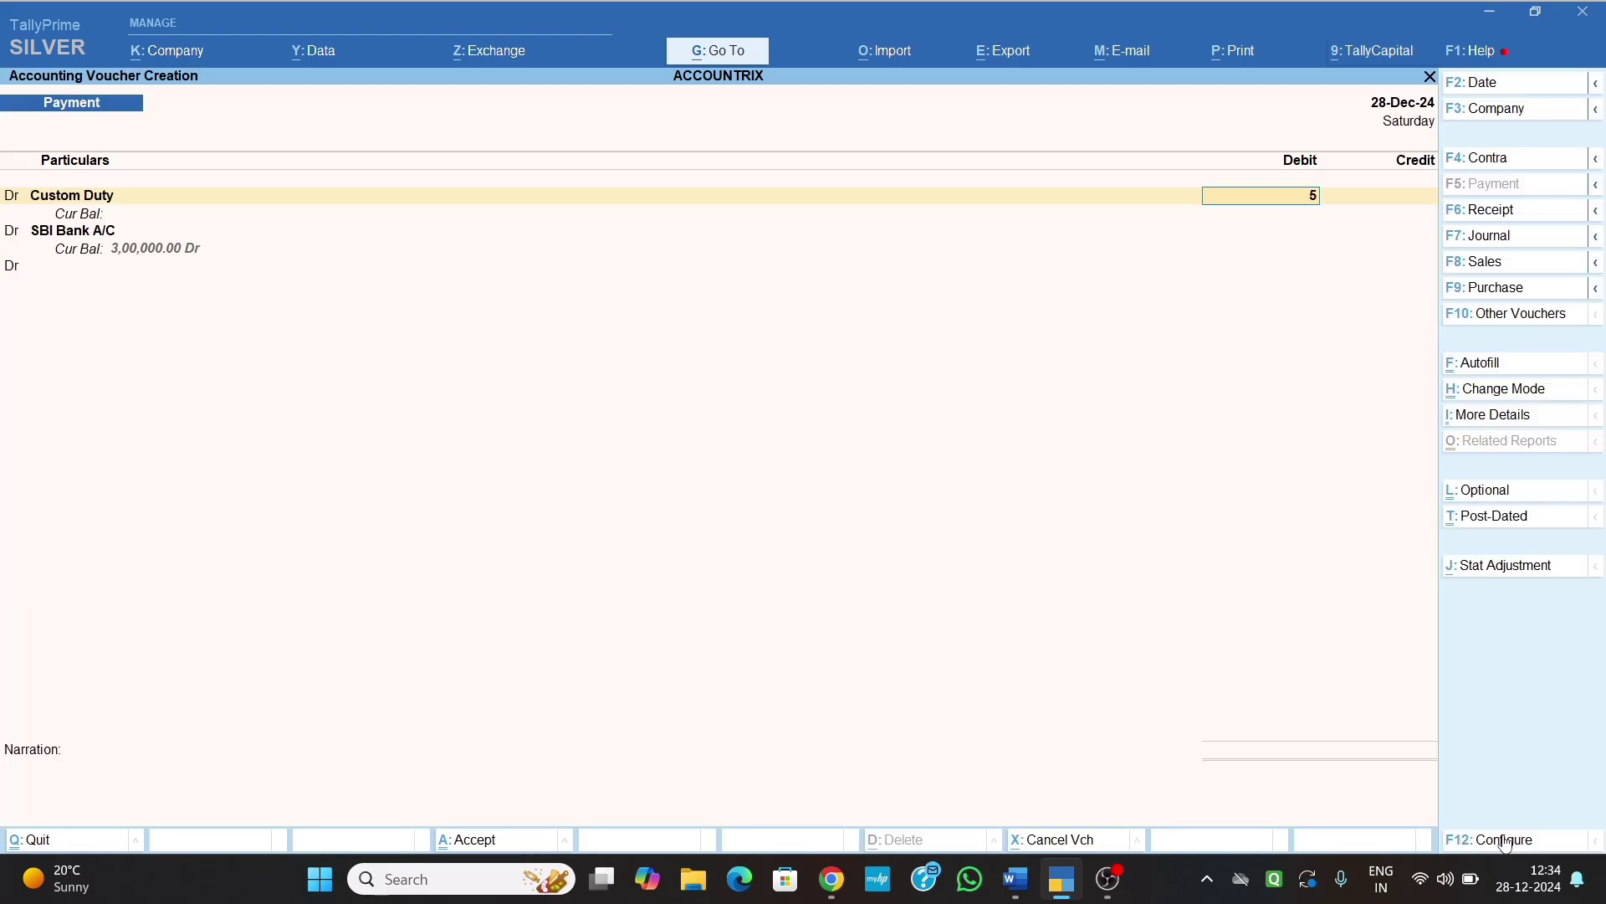
{"action": "type", "text": ",00,000"}
{"action": "key", "text": "Return"}
{"action": "key", "text": "Return"}
{"action": "key", "text": "Return"}
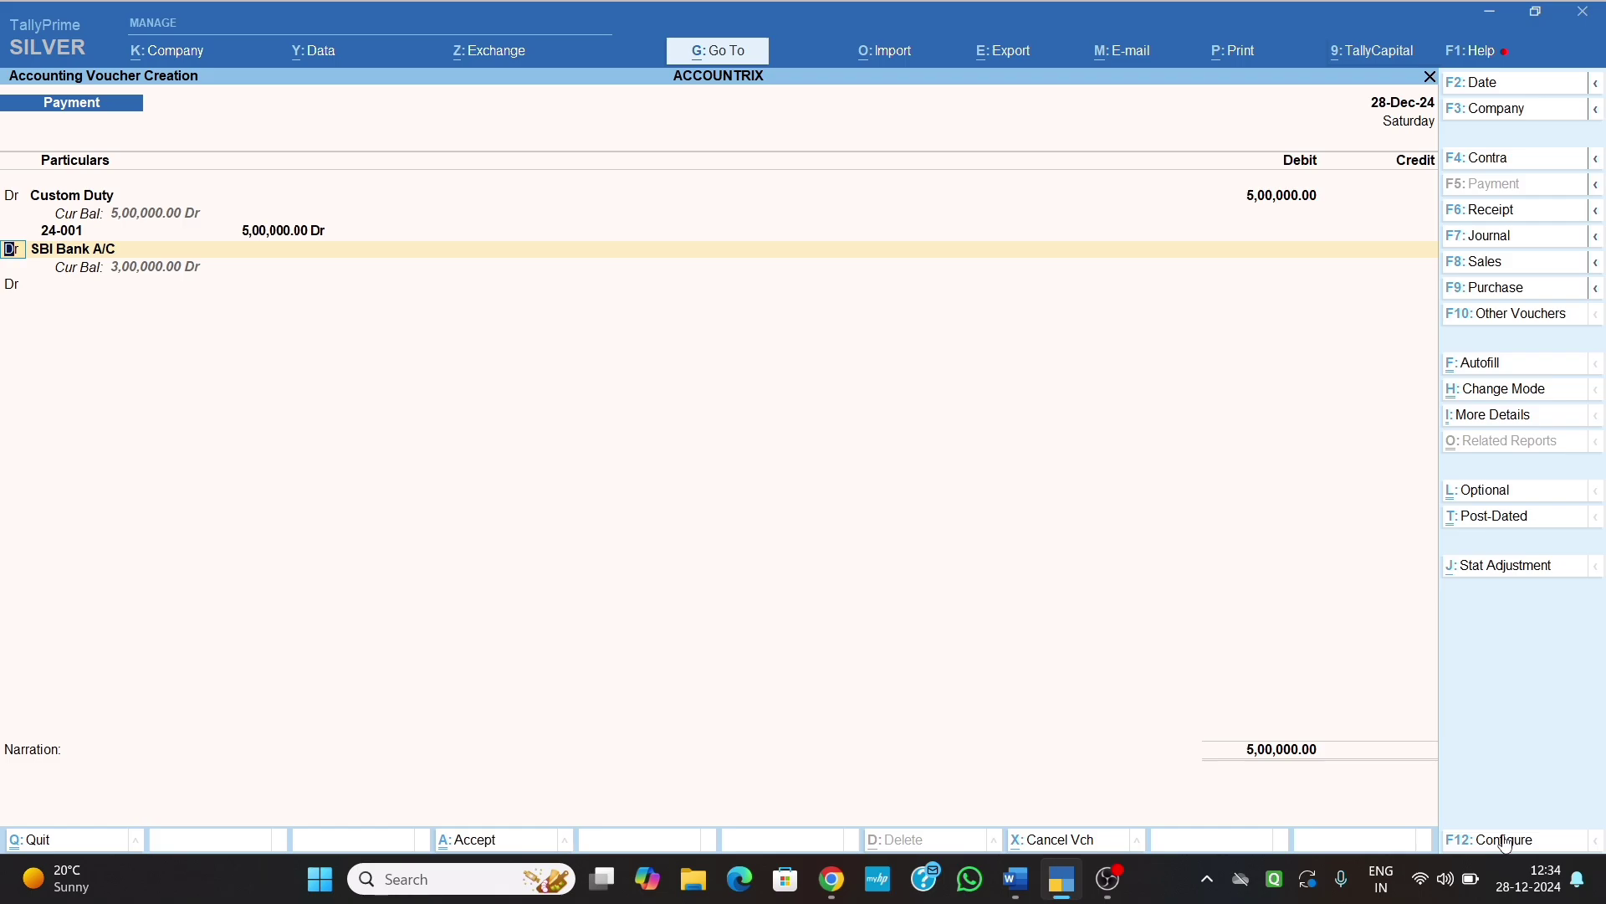
{"action": "key", "text": "Return"}
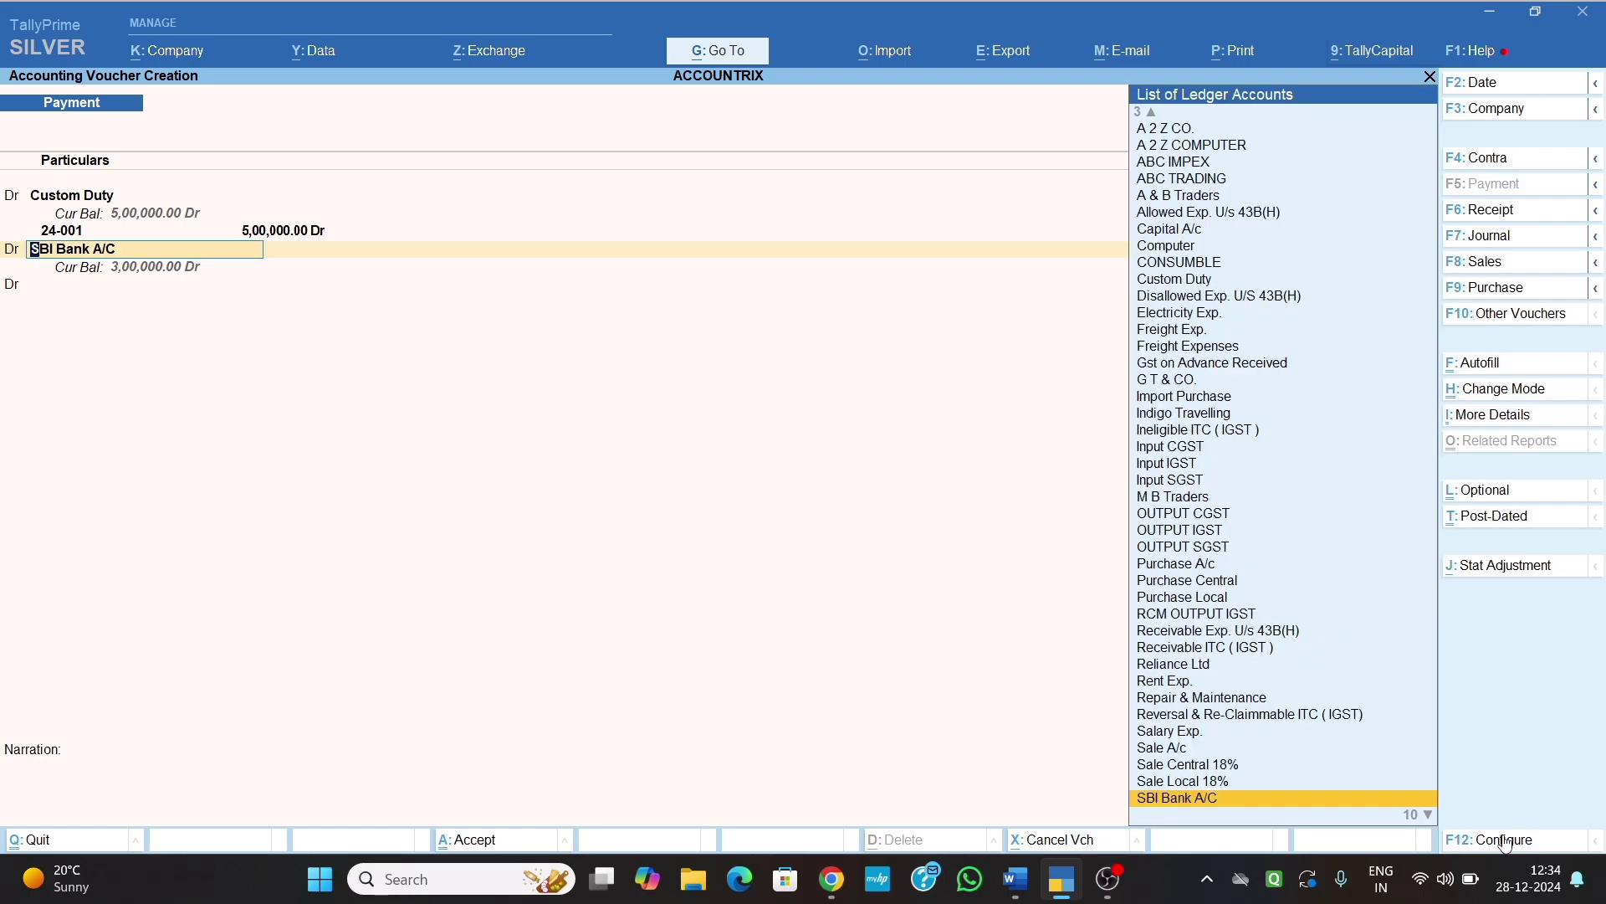
- Change the SBI Bank A/C line to a credit entry with an amount of 5,00,000
{"action": "key", "text": "BackSpace"}
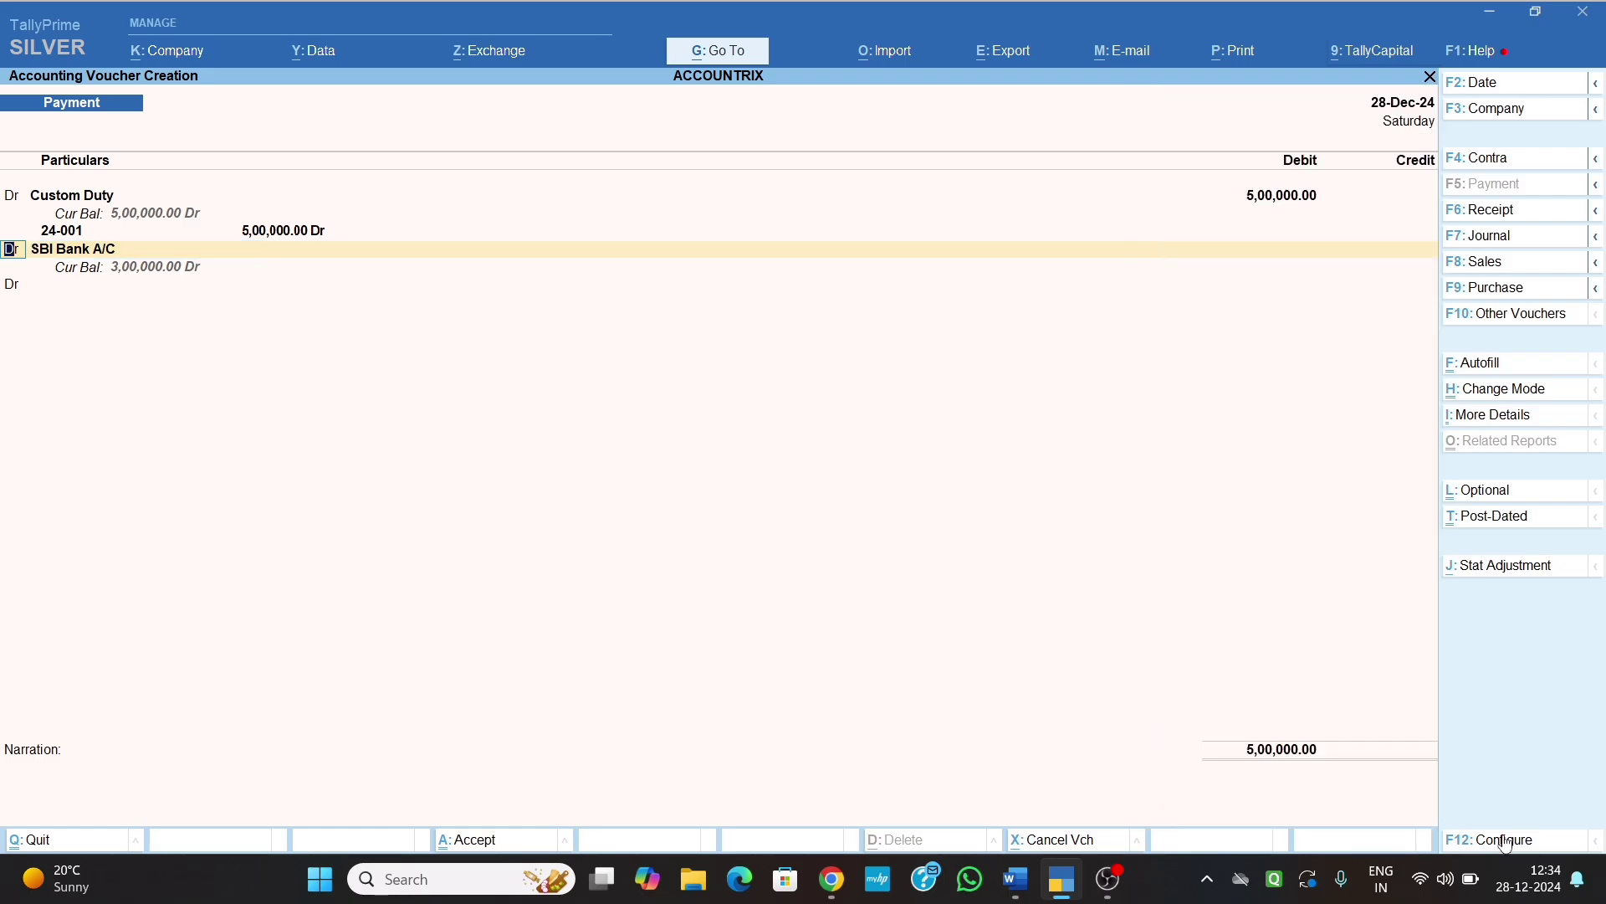
{"action": "type", "text": "c"}
{"action": "key", "text": "Return"}
{"action": "key", "text": "Return"}
{"action": "type", "text": "5,00,000"}
{"action": "key", "text": "Return"}
{"action": "key", "text": "Return"}
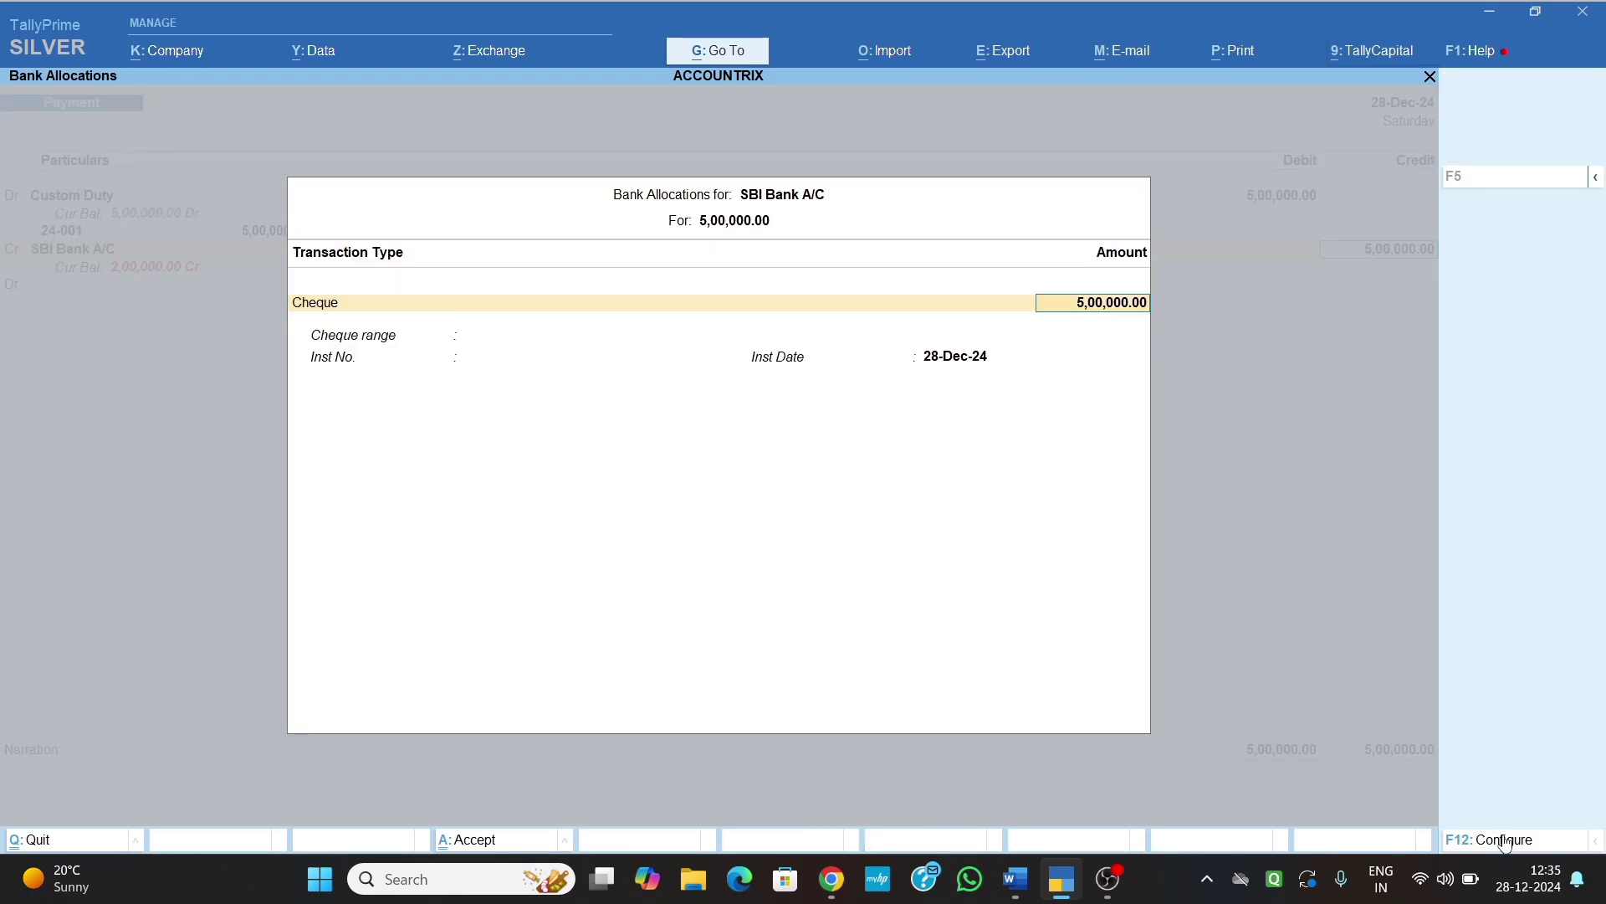
- Accept the cheque bank allocation of 5,00,000 and save the payment voucher without a narration
{"action": "key", "text": "Return"}
{"action": "key", "text": "Return"}
{"action": "key", "text": "Return"}
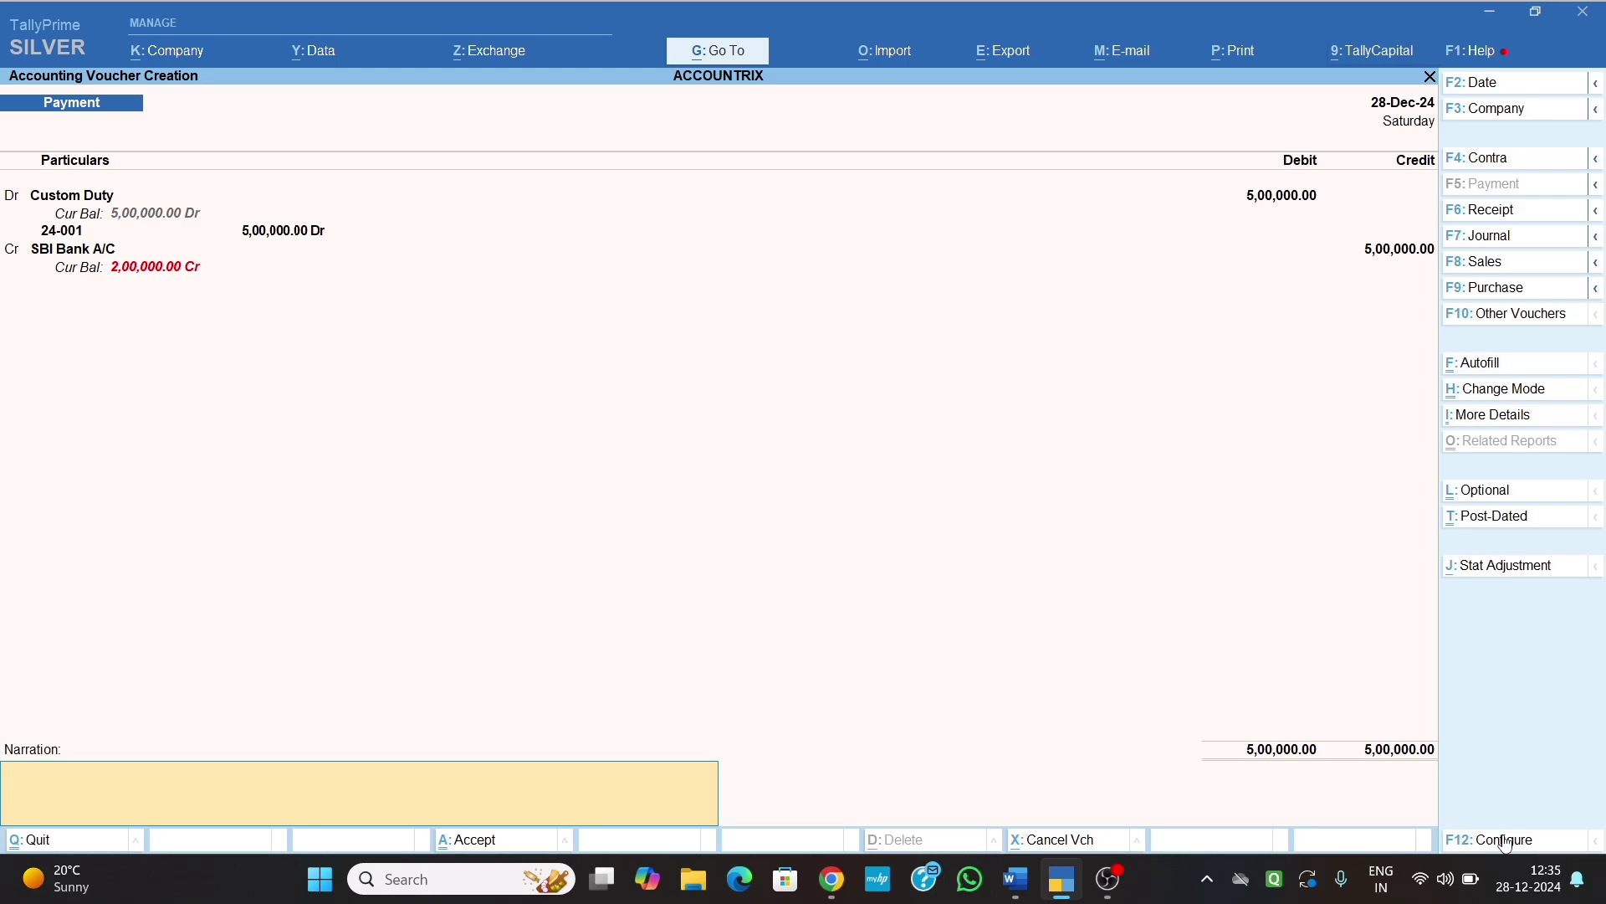
{"action": "key", "text": "Return"}
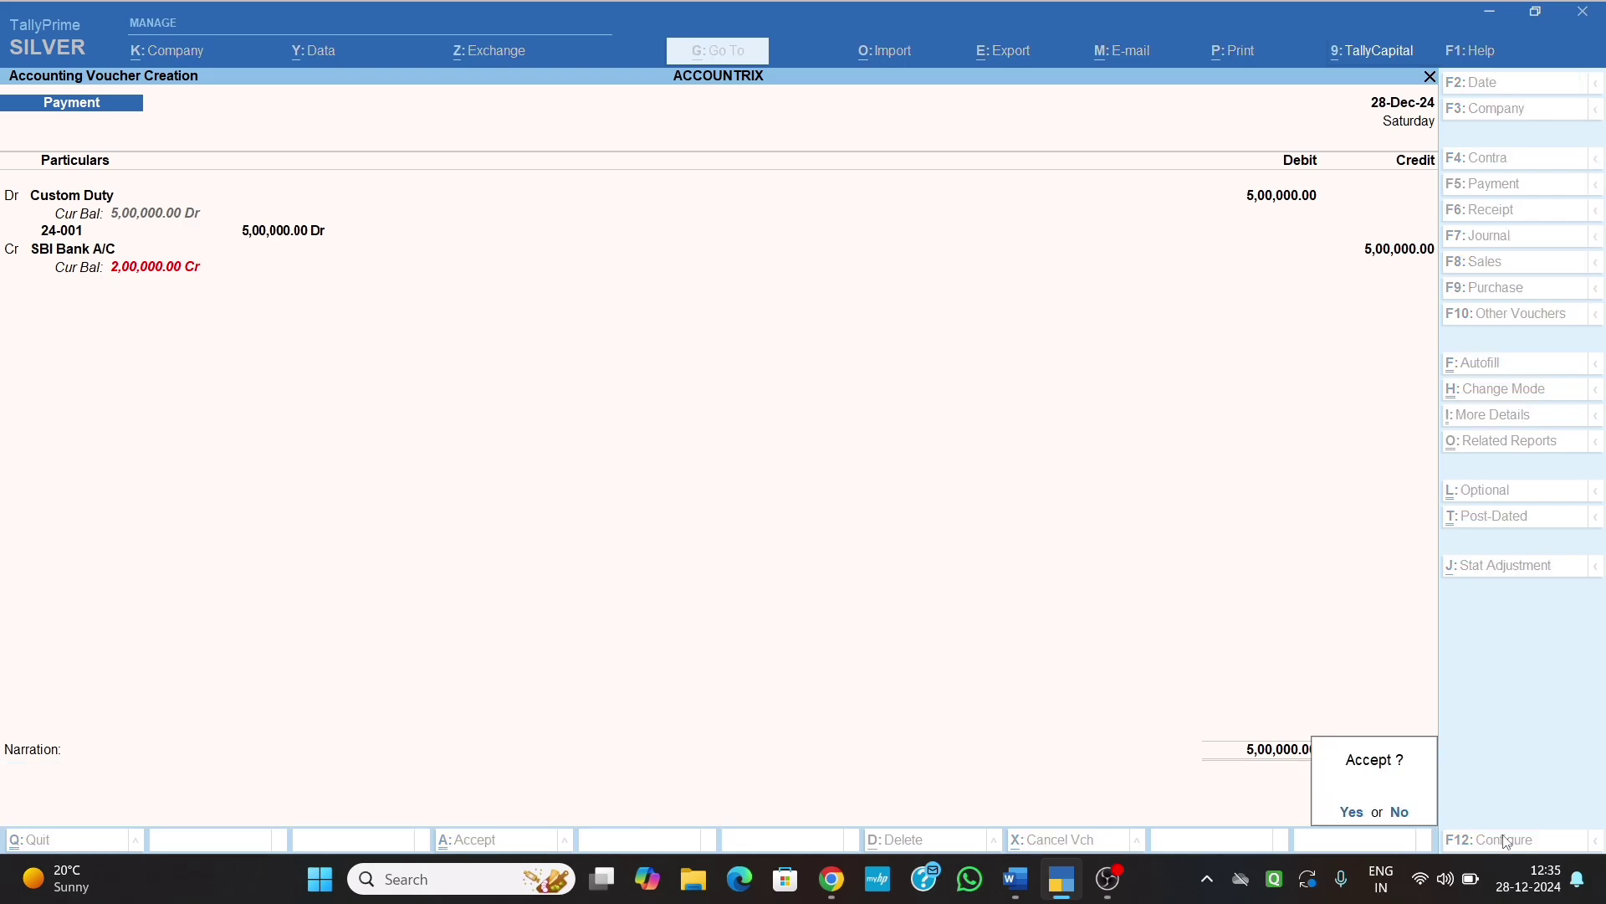
{"action": "key", "text": "Return"}
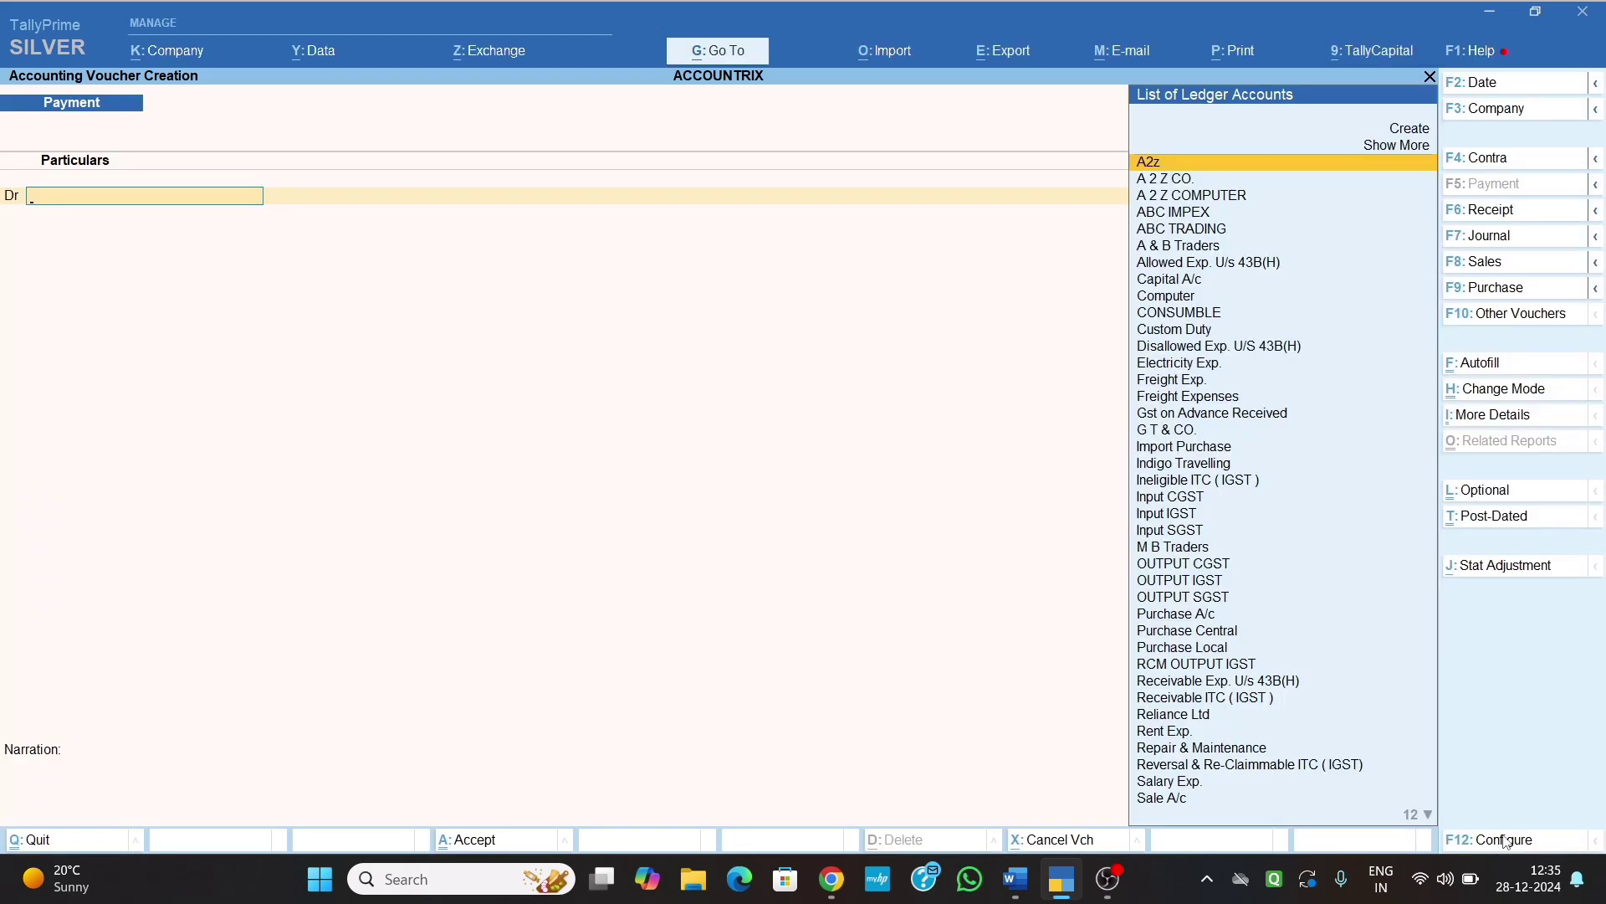
- Leave voucher entry and display the ledger vouchers for Custom Duty
{"action": "key", "text": "Escape"}
{"action": "key", "text": "Escape"}
{"action": "key", "text": "Escape"}
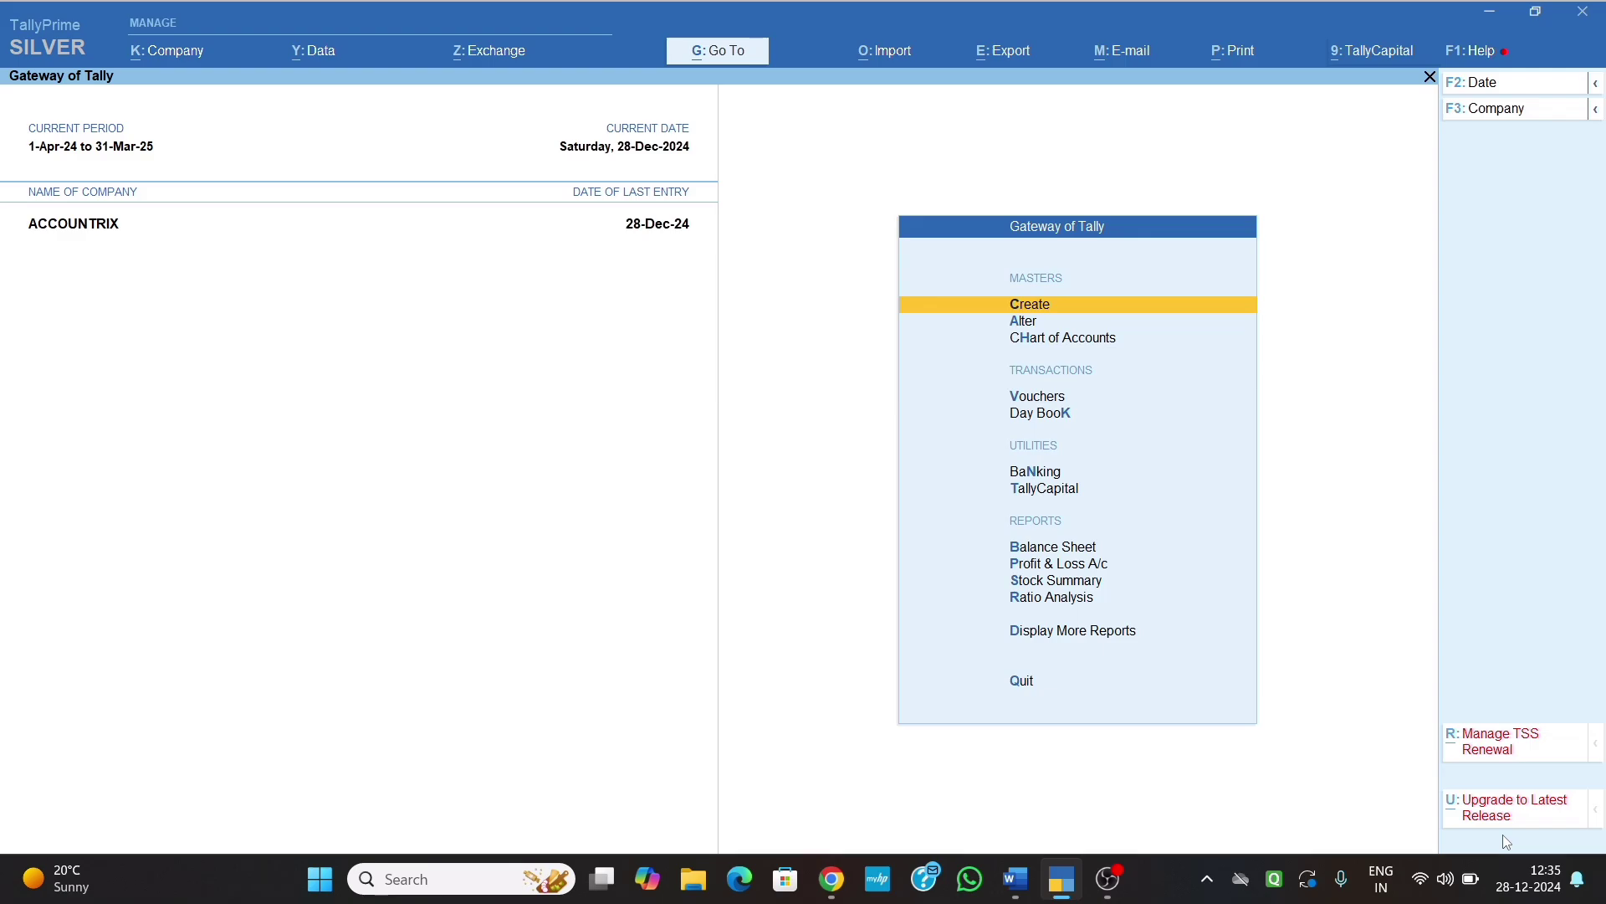
{"action": "type", "text": "dalCUS"}
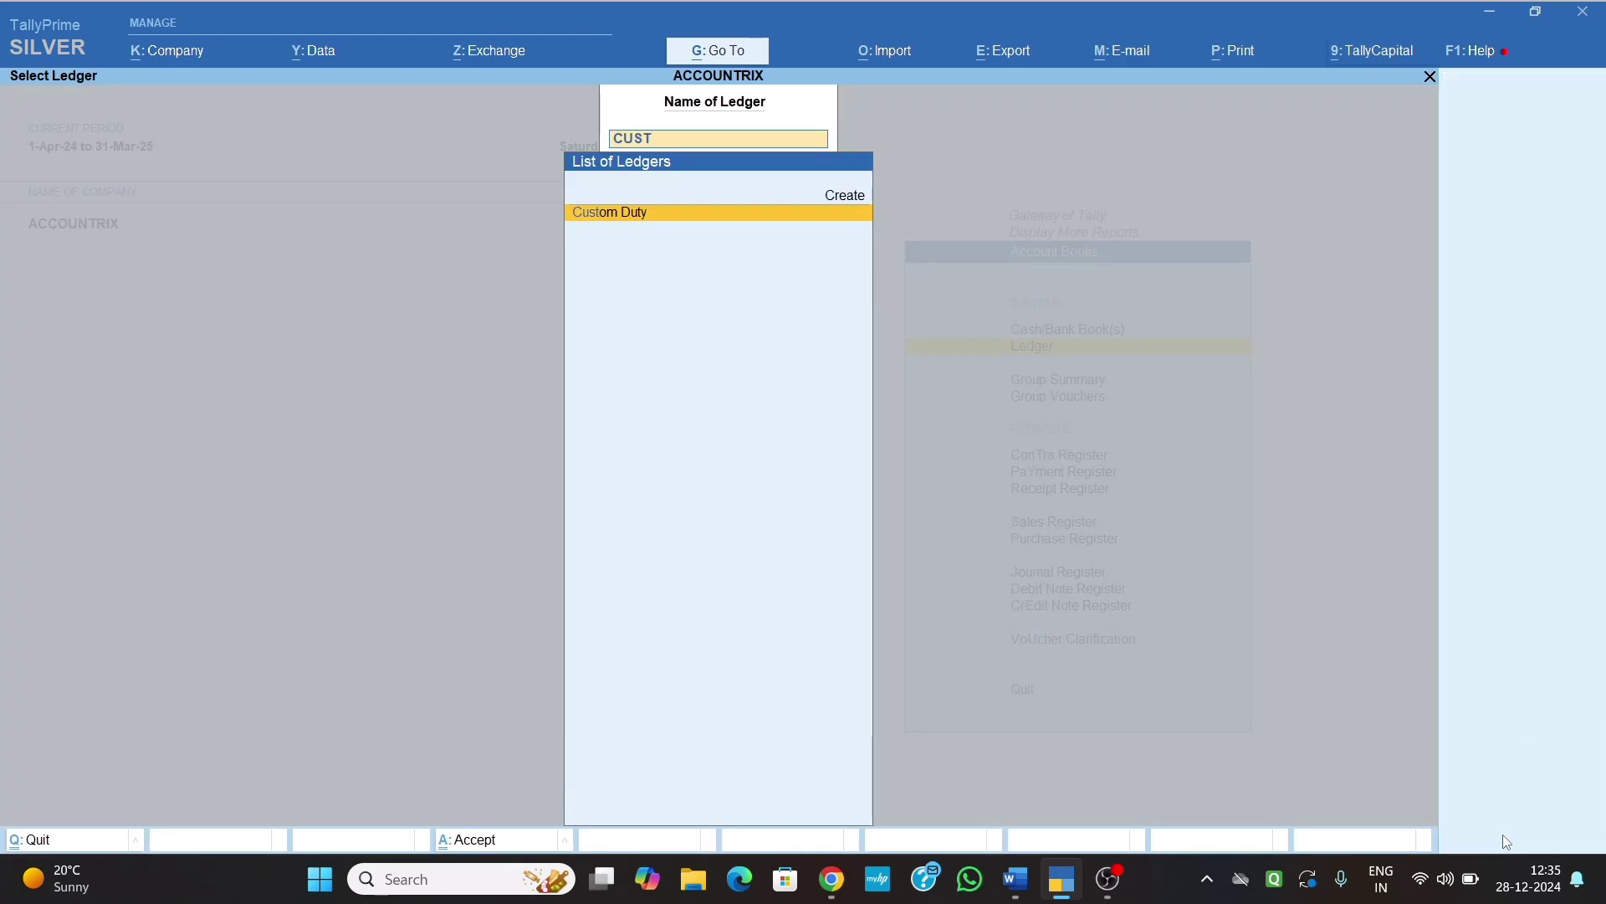
{"action": "type", "text": "T"}
{"action": "key", "text": "Return"}
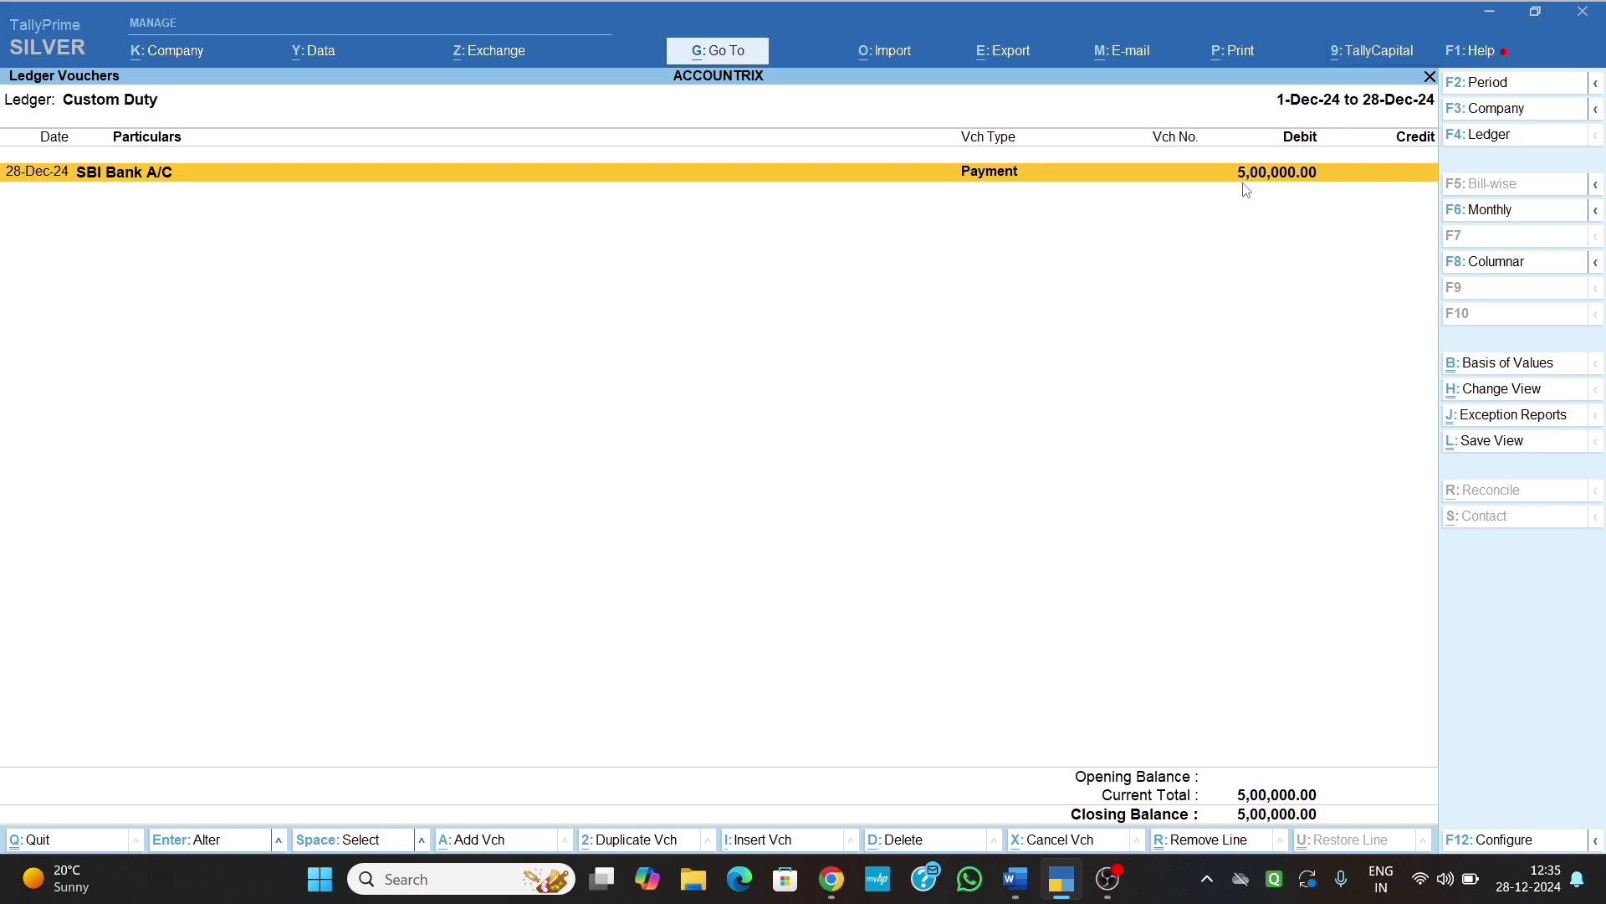
- Switch to Word to check the duty payable and IGST amount on the bill of entry, and return to TallyPrime
{"action": "left_click", "coordinate": [1015, 878]}
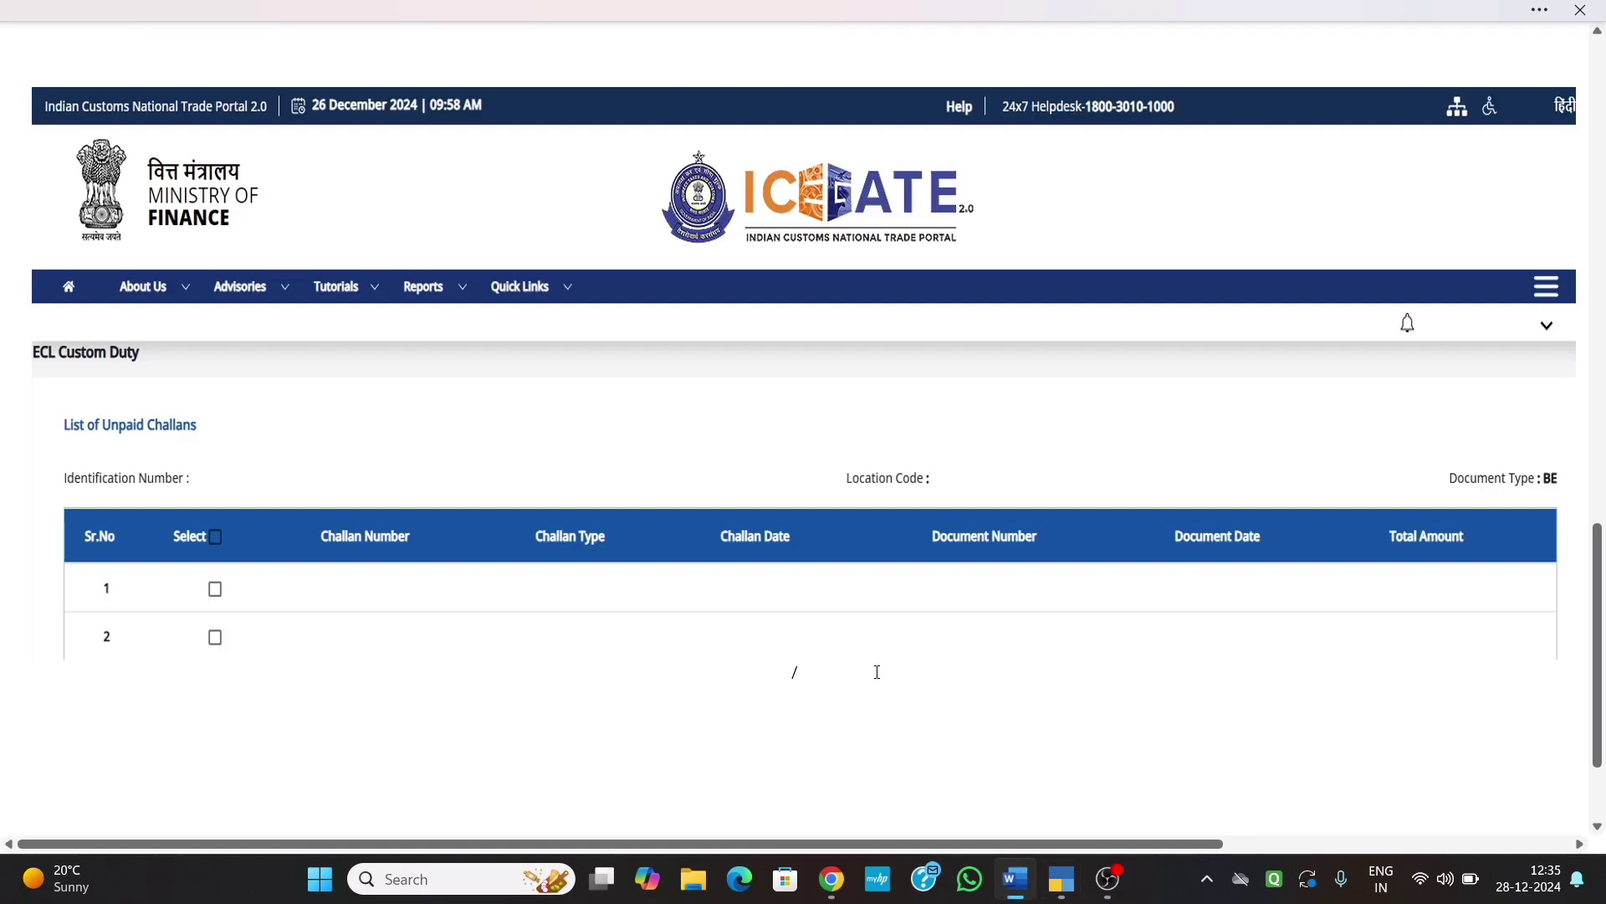
{"action": "scroll", "coordinate": [817, 564], "scroll_direction": "up", "scroll_amount": 10}
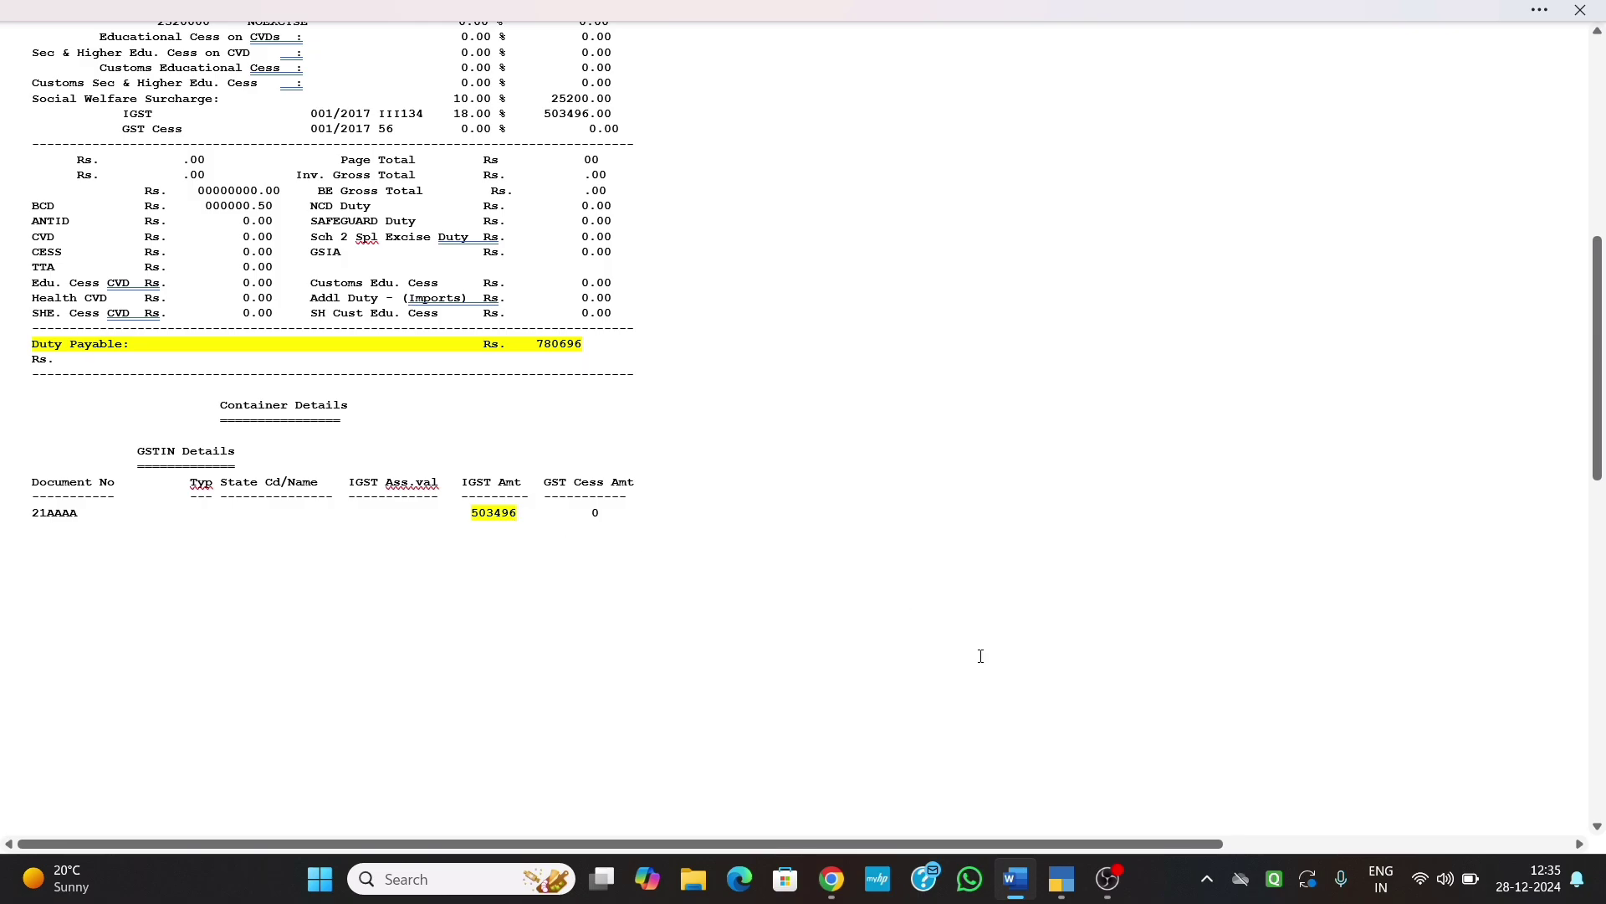
{"action": "left_click", "coordinate": [1056, 888]}
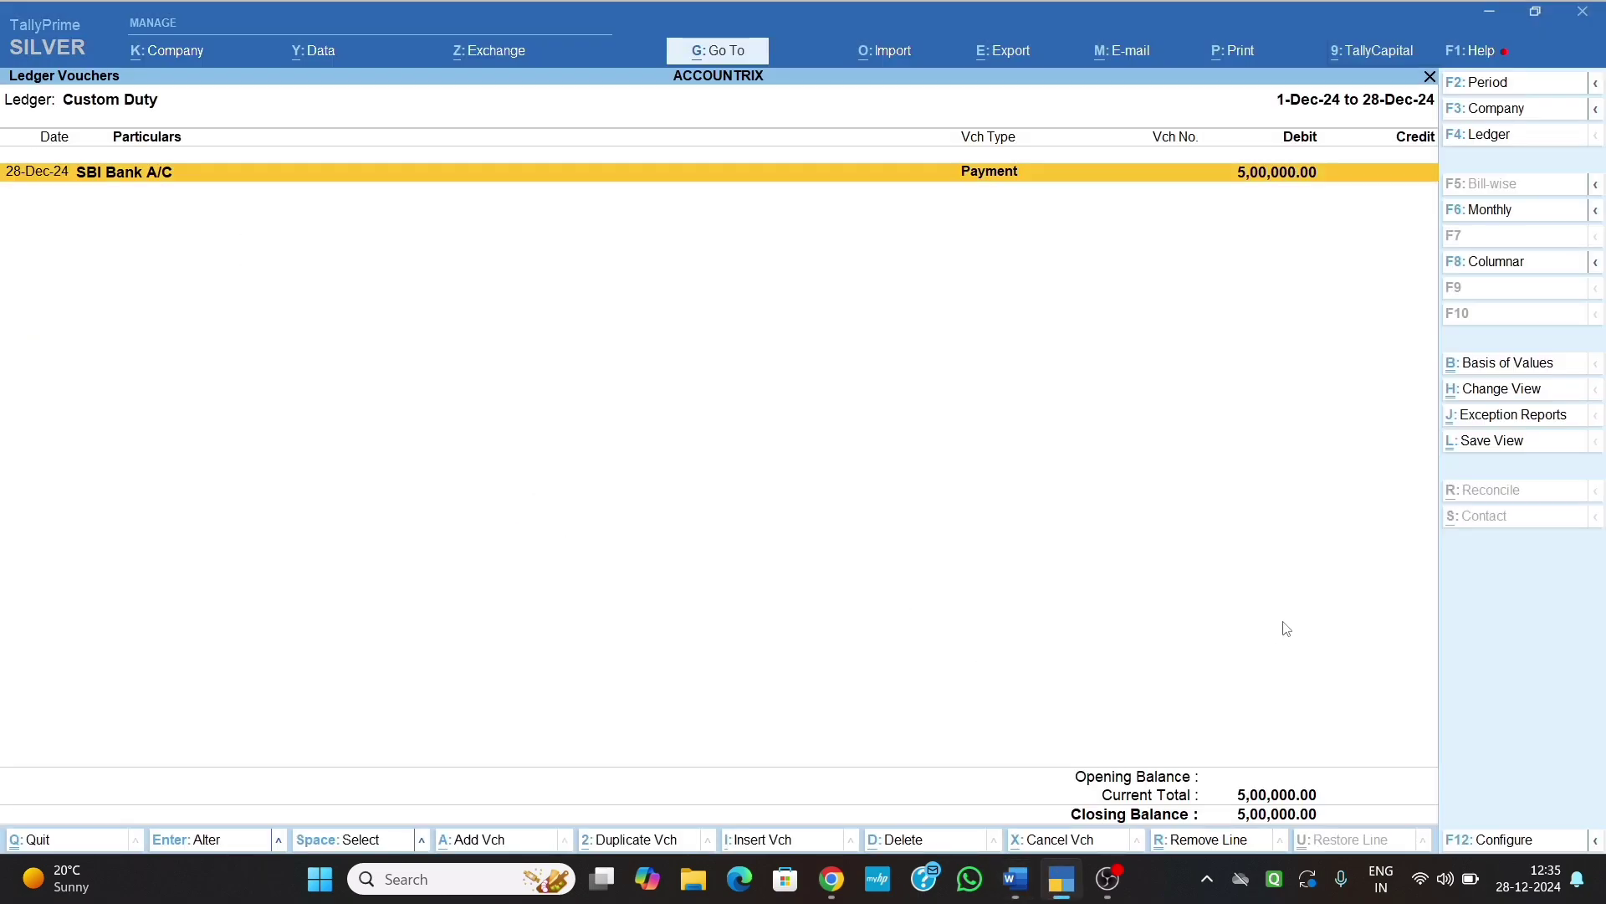
- Close the ledger report and start a new journal voucher, keeping the default voucher number
{"action": "key", "text": "Escape"}
{"action": "key", "text": "Escape"}
{"action": "key", "text": "Escape"}
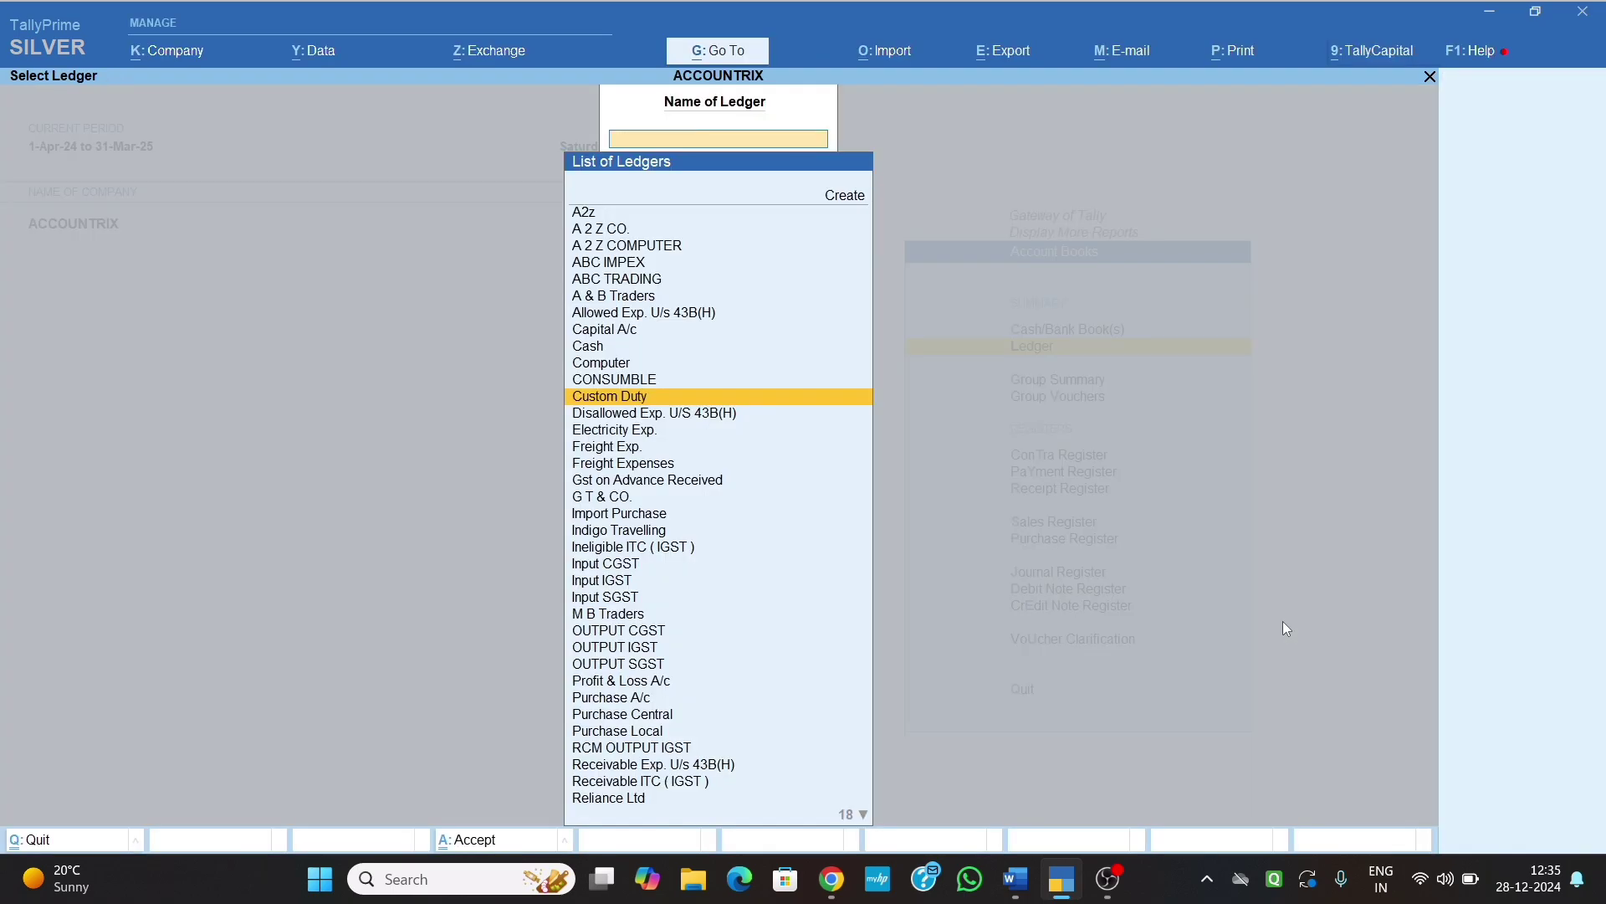
{"action": "key", "text": "n"}
{"action": "key", "text": "Down"}
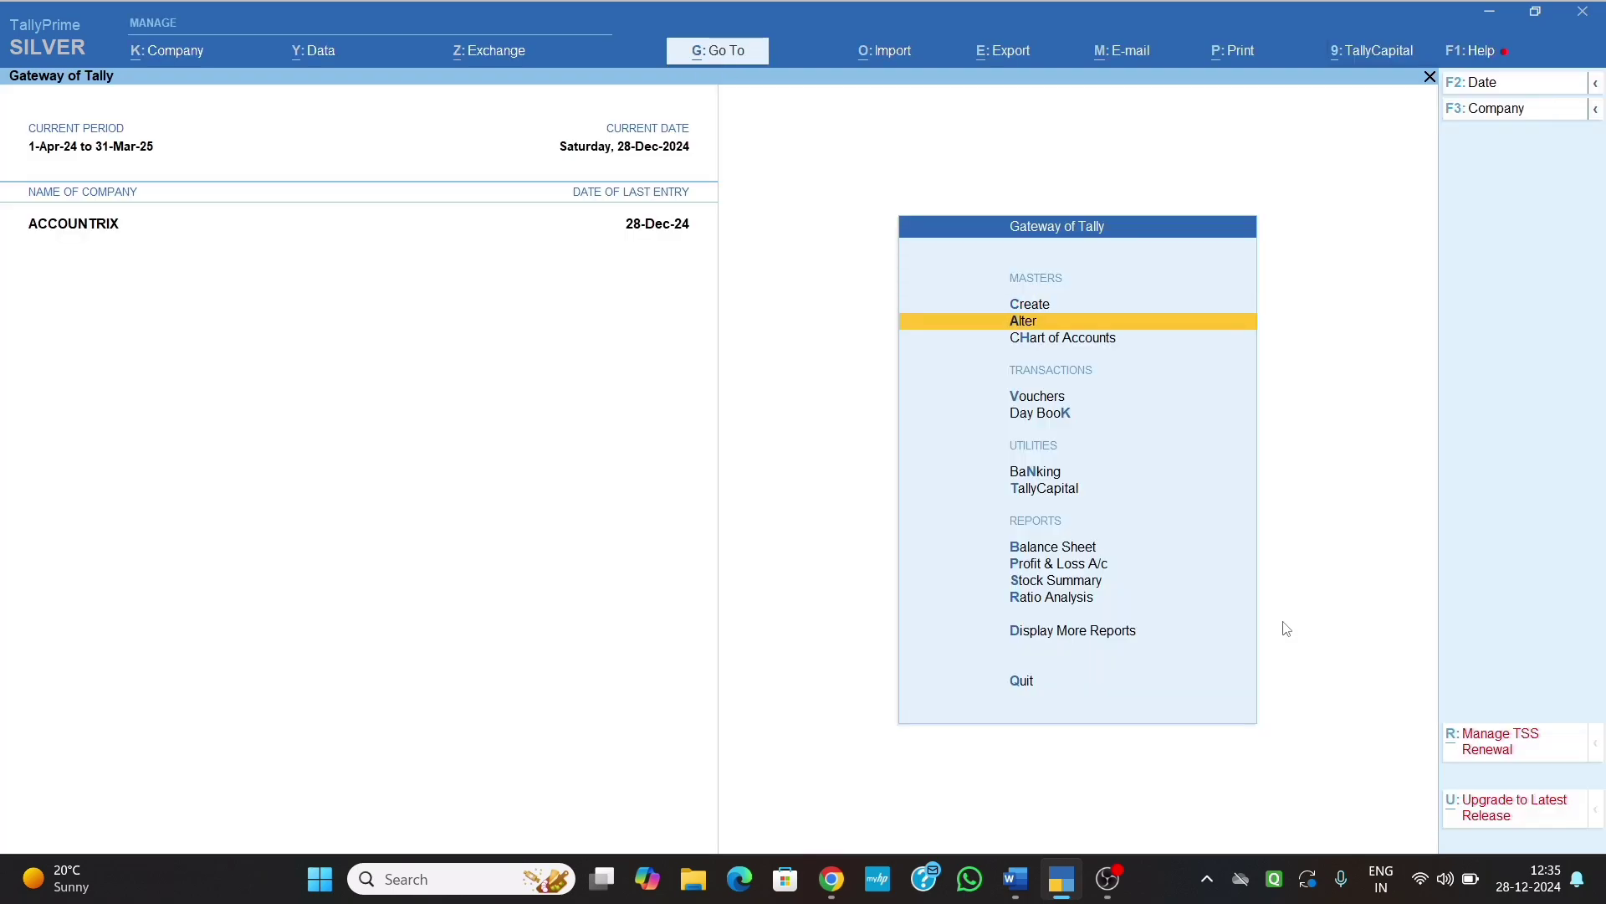
{"action": "key", "text": "Down"}
{"action": "key", "text": "Down"}
{"action": "key", "text": "Return"}
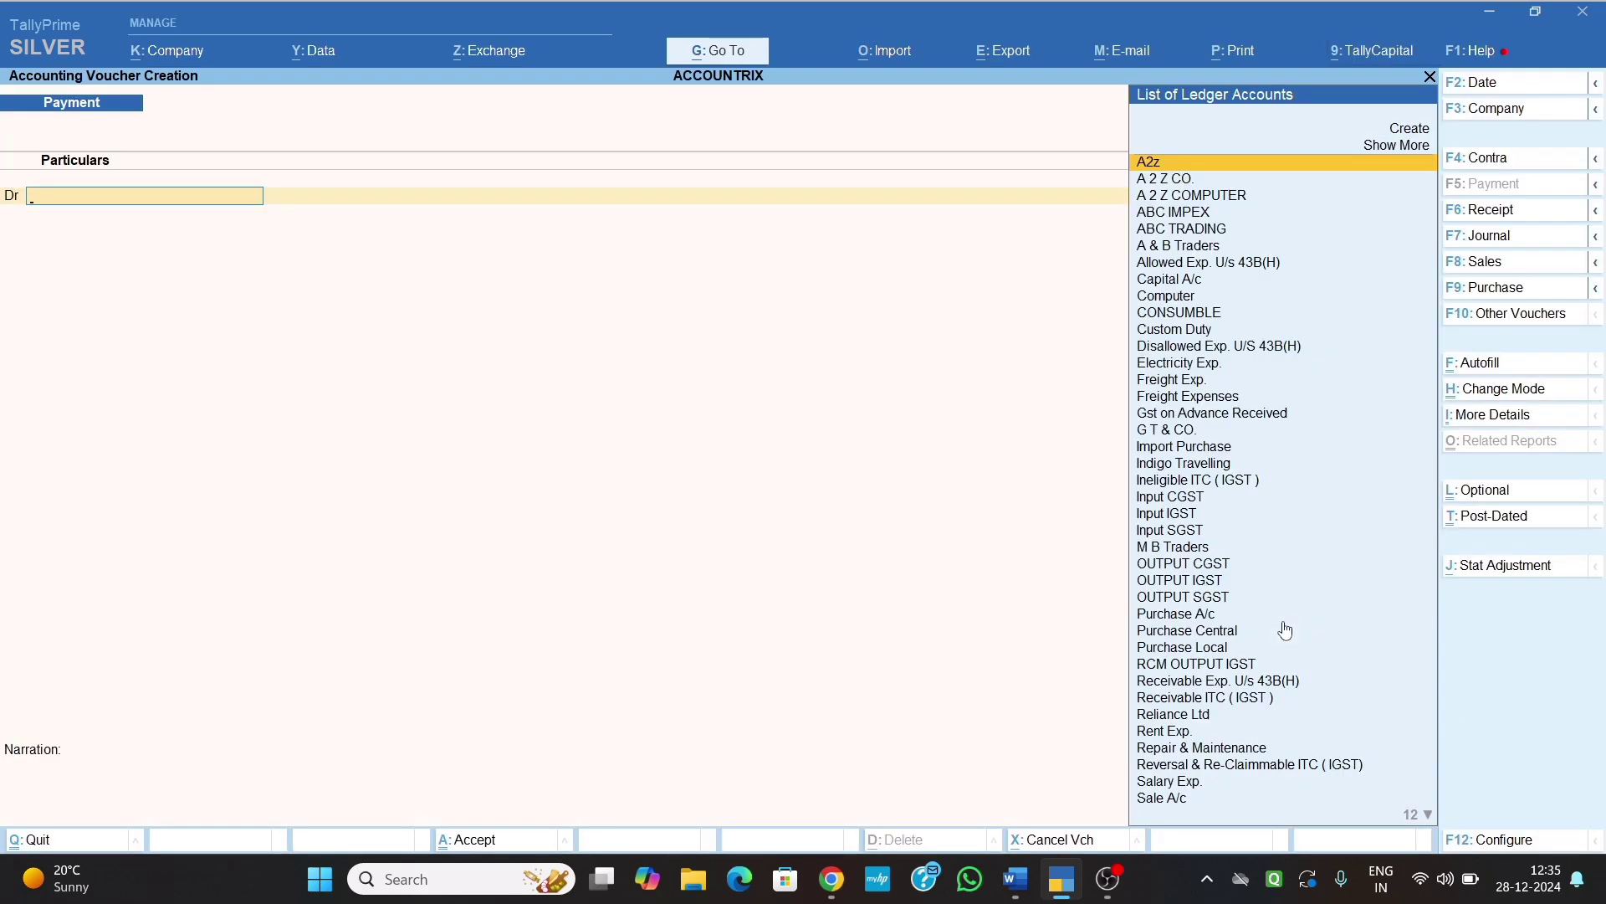
{"action": "key", "text": "F7"}
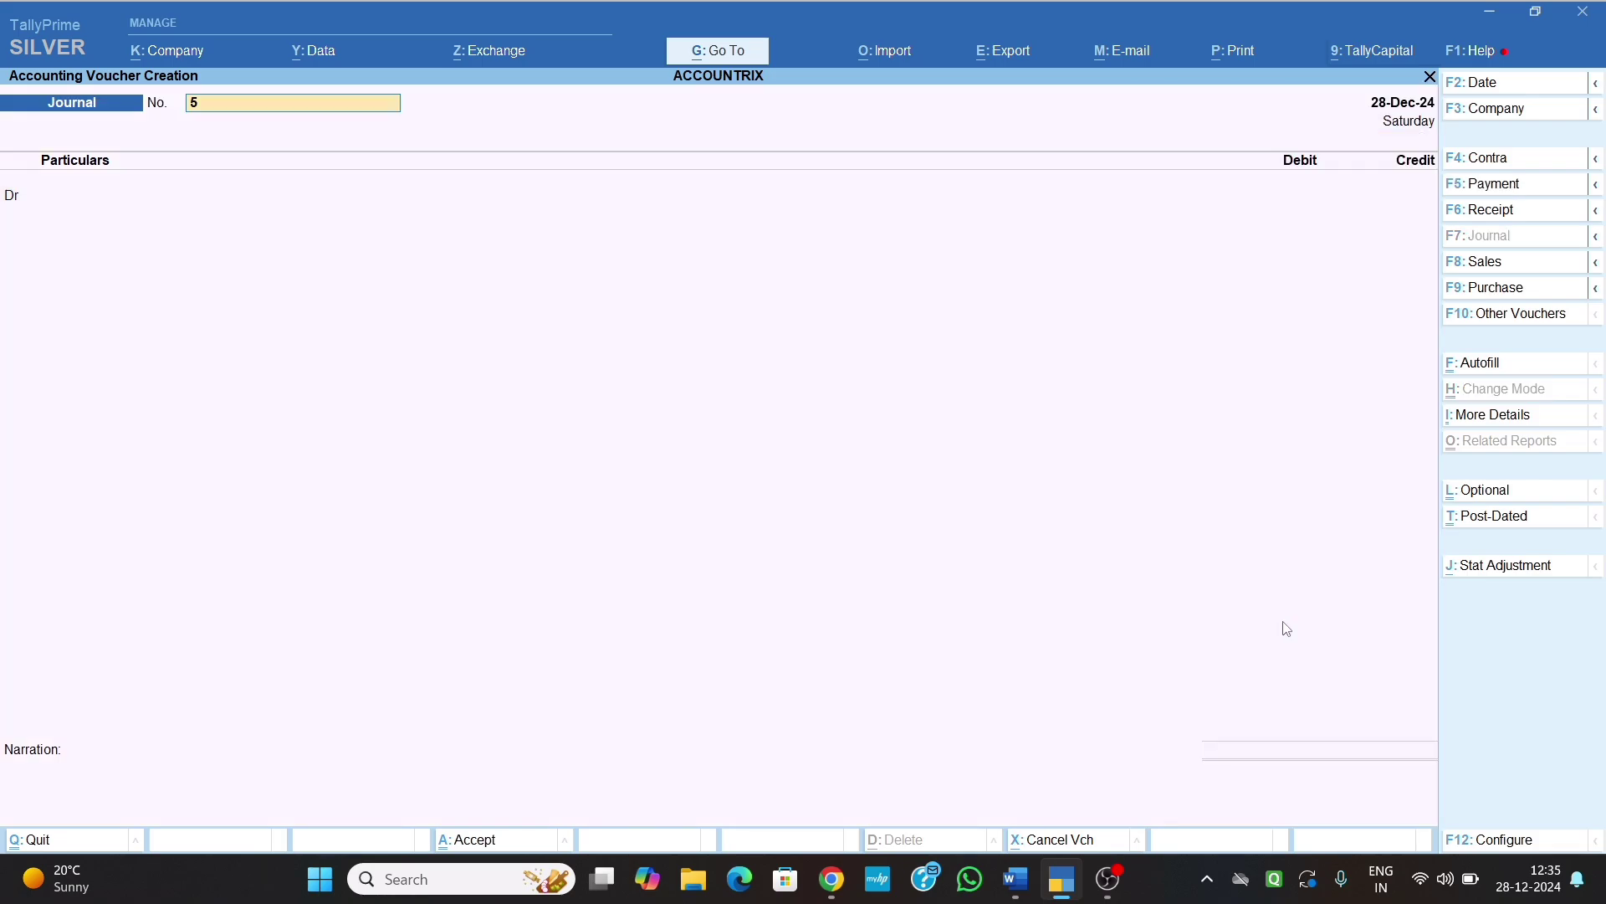
{"action": "key", "text": "BackSpace"}
{"action": "key", "text": "Return"}
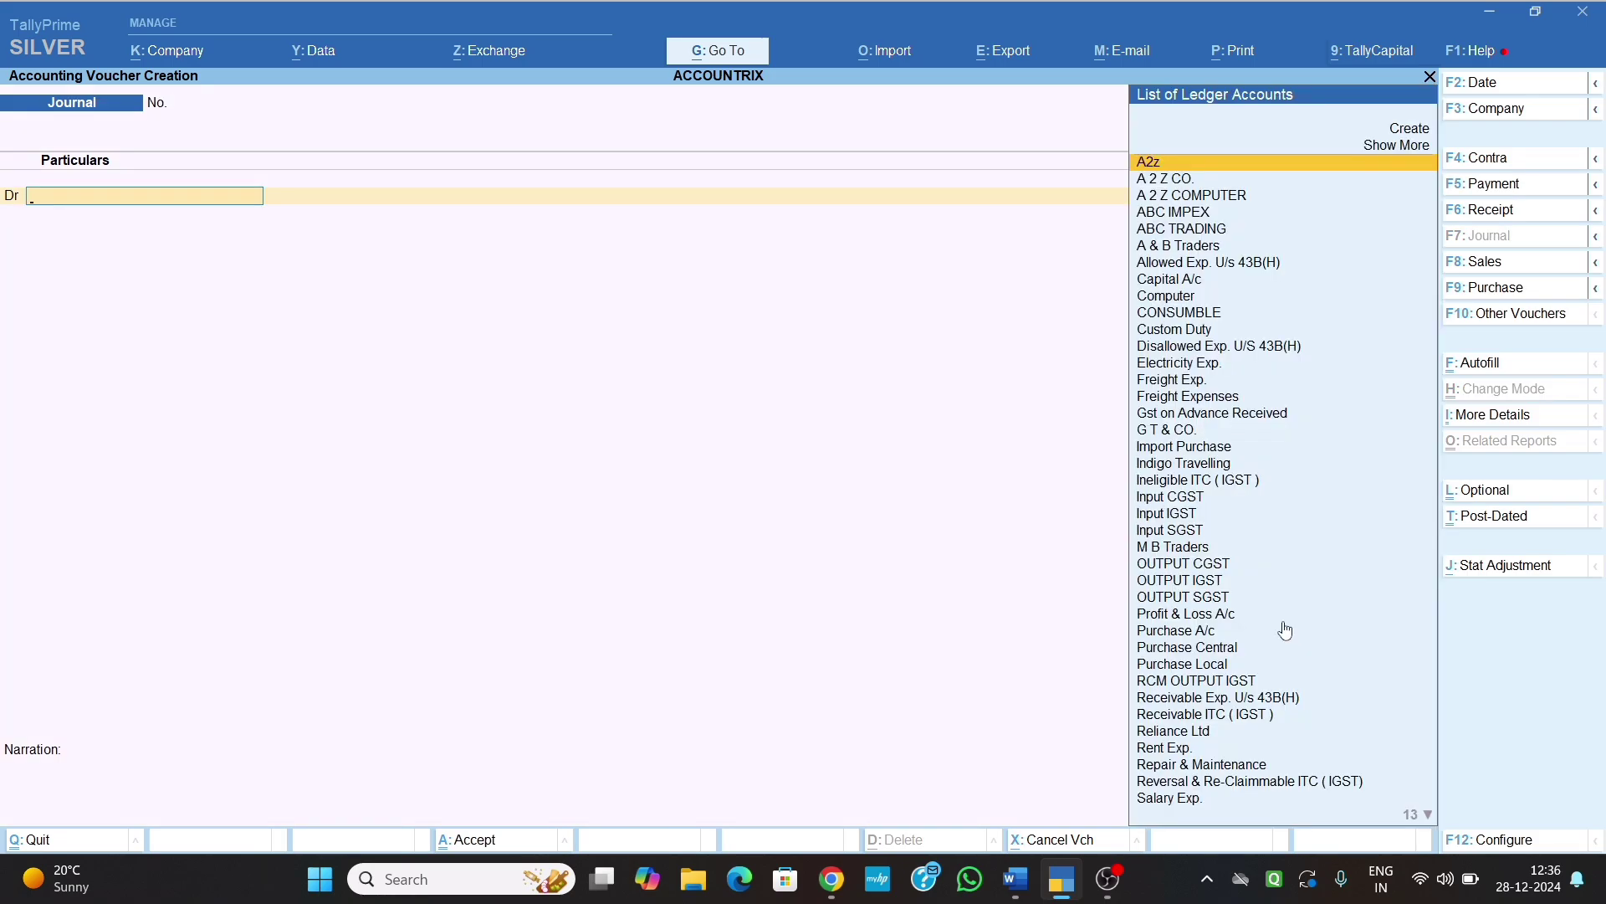
- Debit the Input IGST ledger with 1,00,000 in the journal voucher
{"action": "type", "text": "IN"}
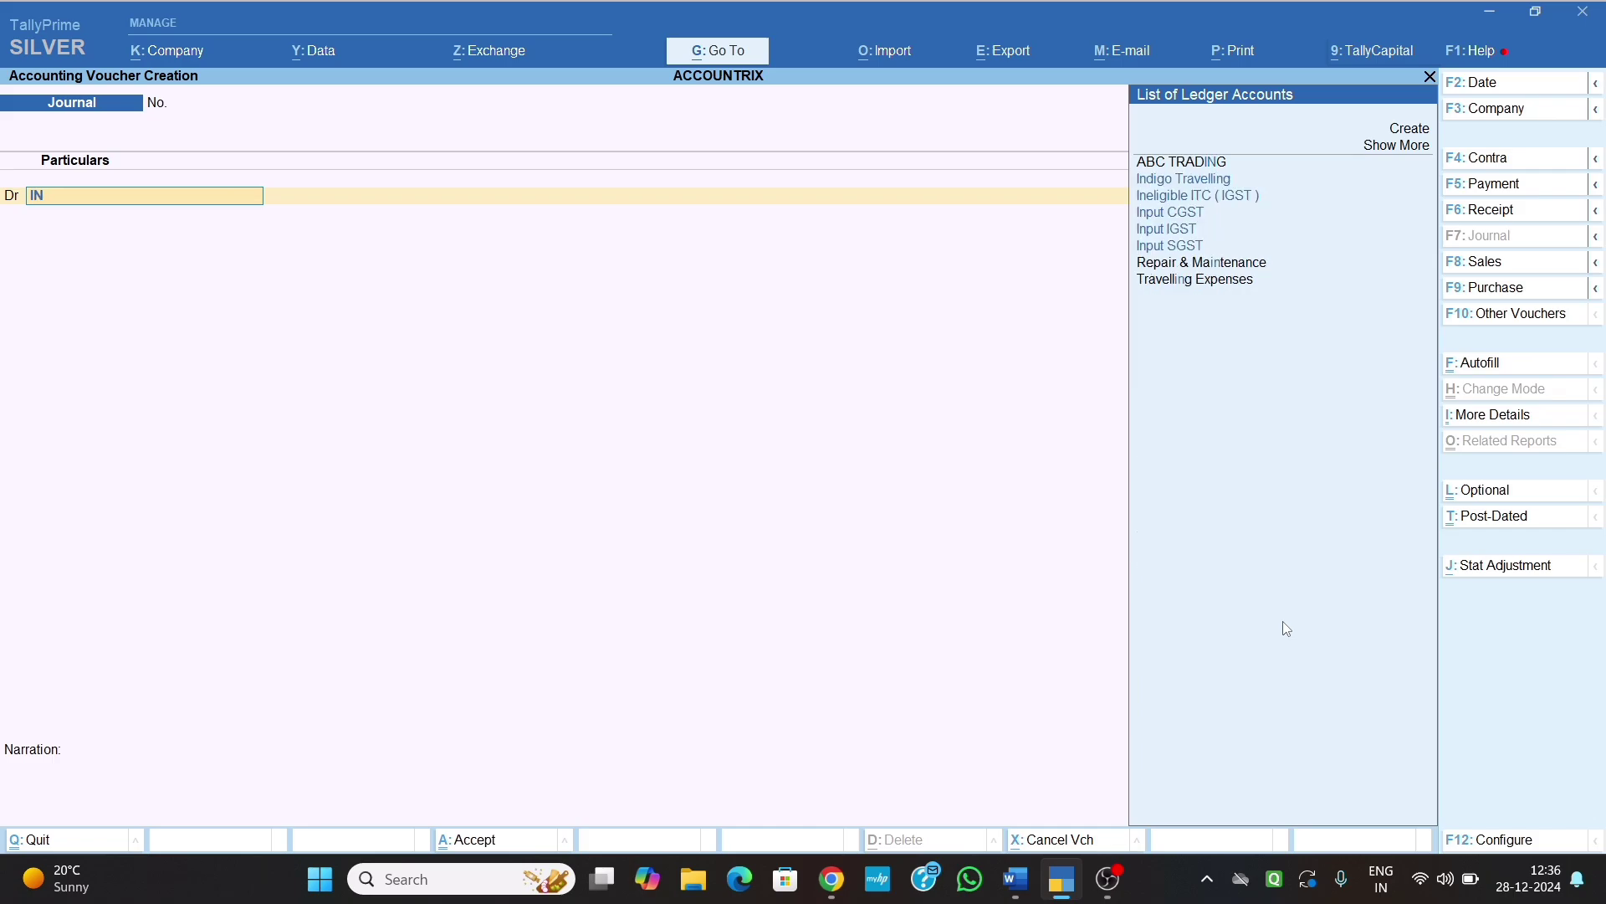
{"action": "type", "text": "PUTI"}
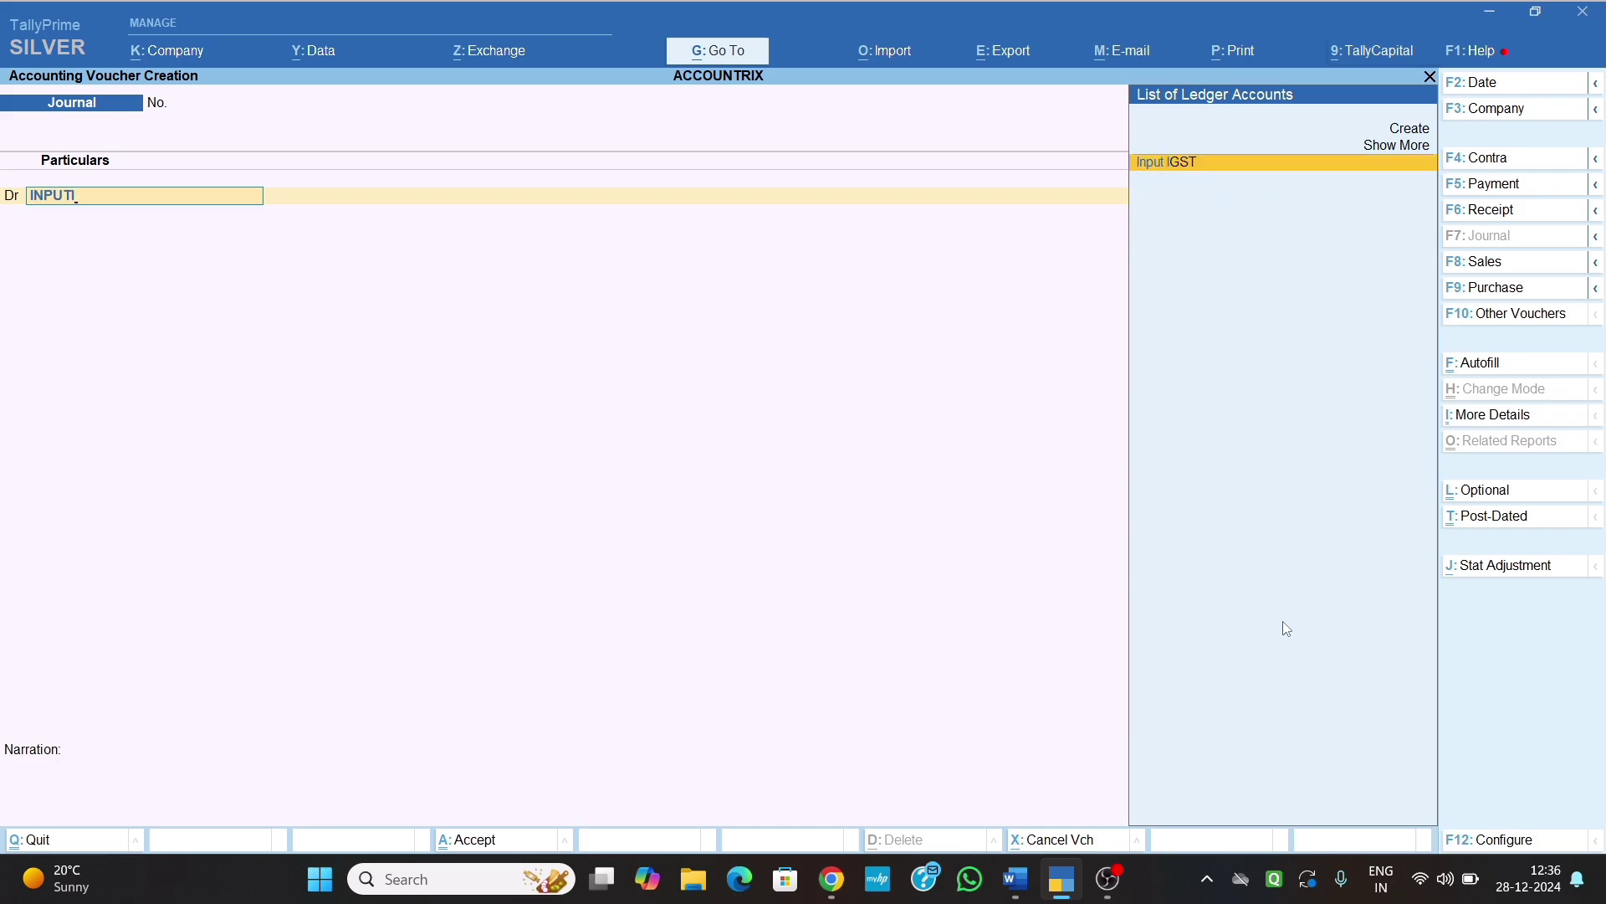
{"action": "key", "text": "Return"}
{"action": "type", "text": "100000"}
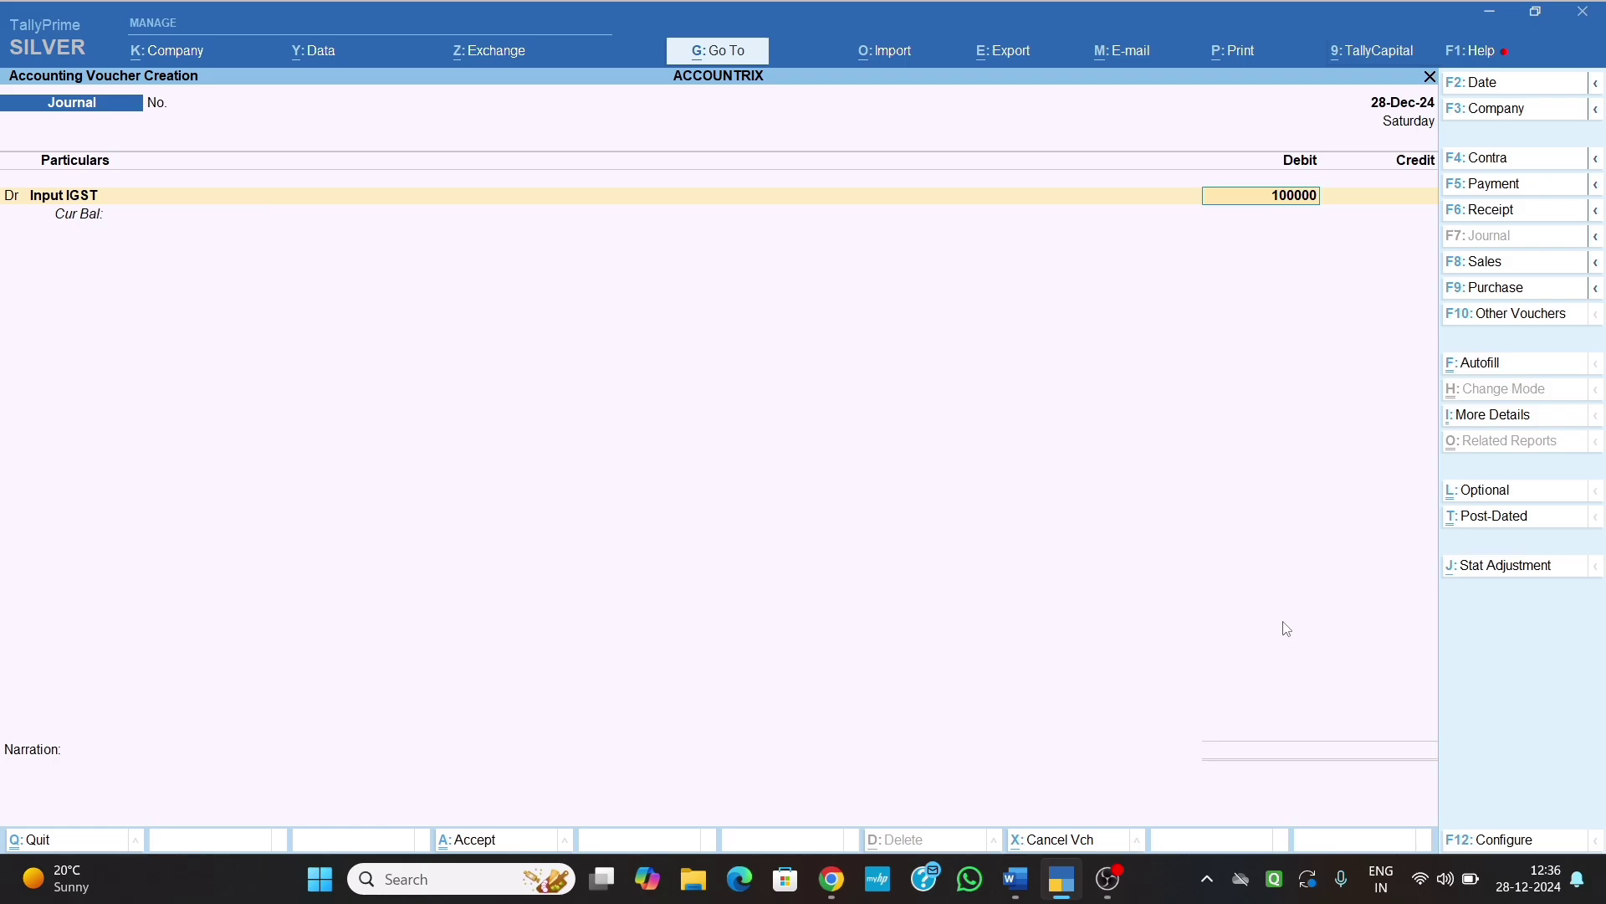
{"action": "key", "text": "Return"}
{"action": "key", "text": "Return"}
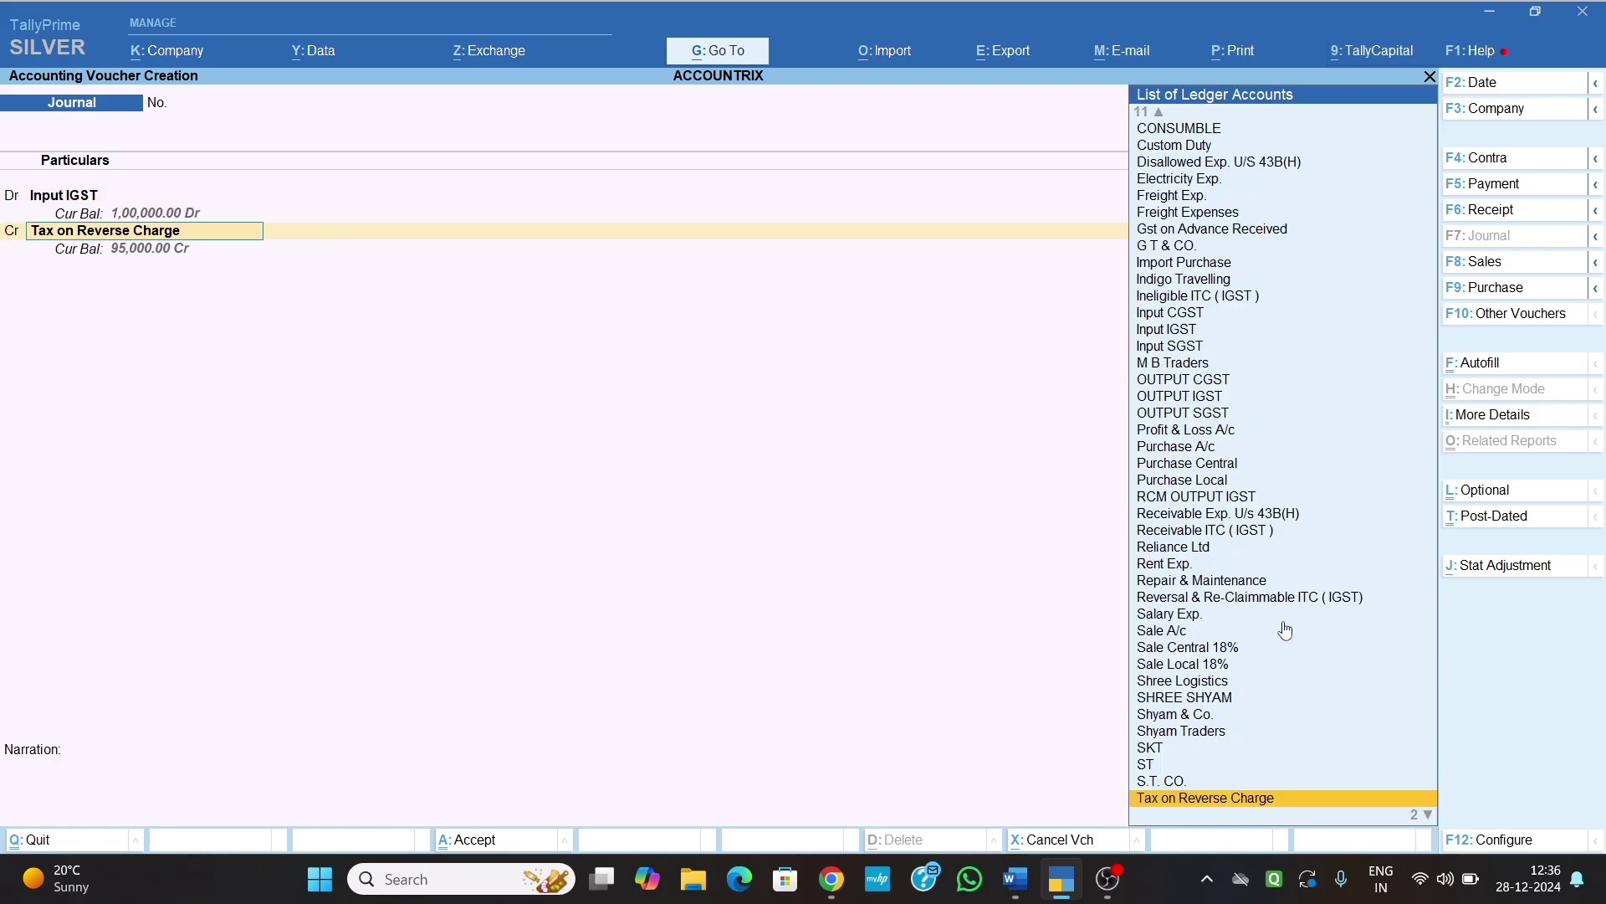
- Credit Custom Duty with 1,00,000, allocate it to cost centre 24-001, and save the journal voucher
{"action": "type", "text": "CUST"}
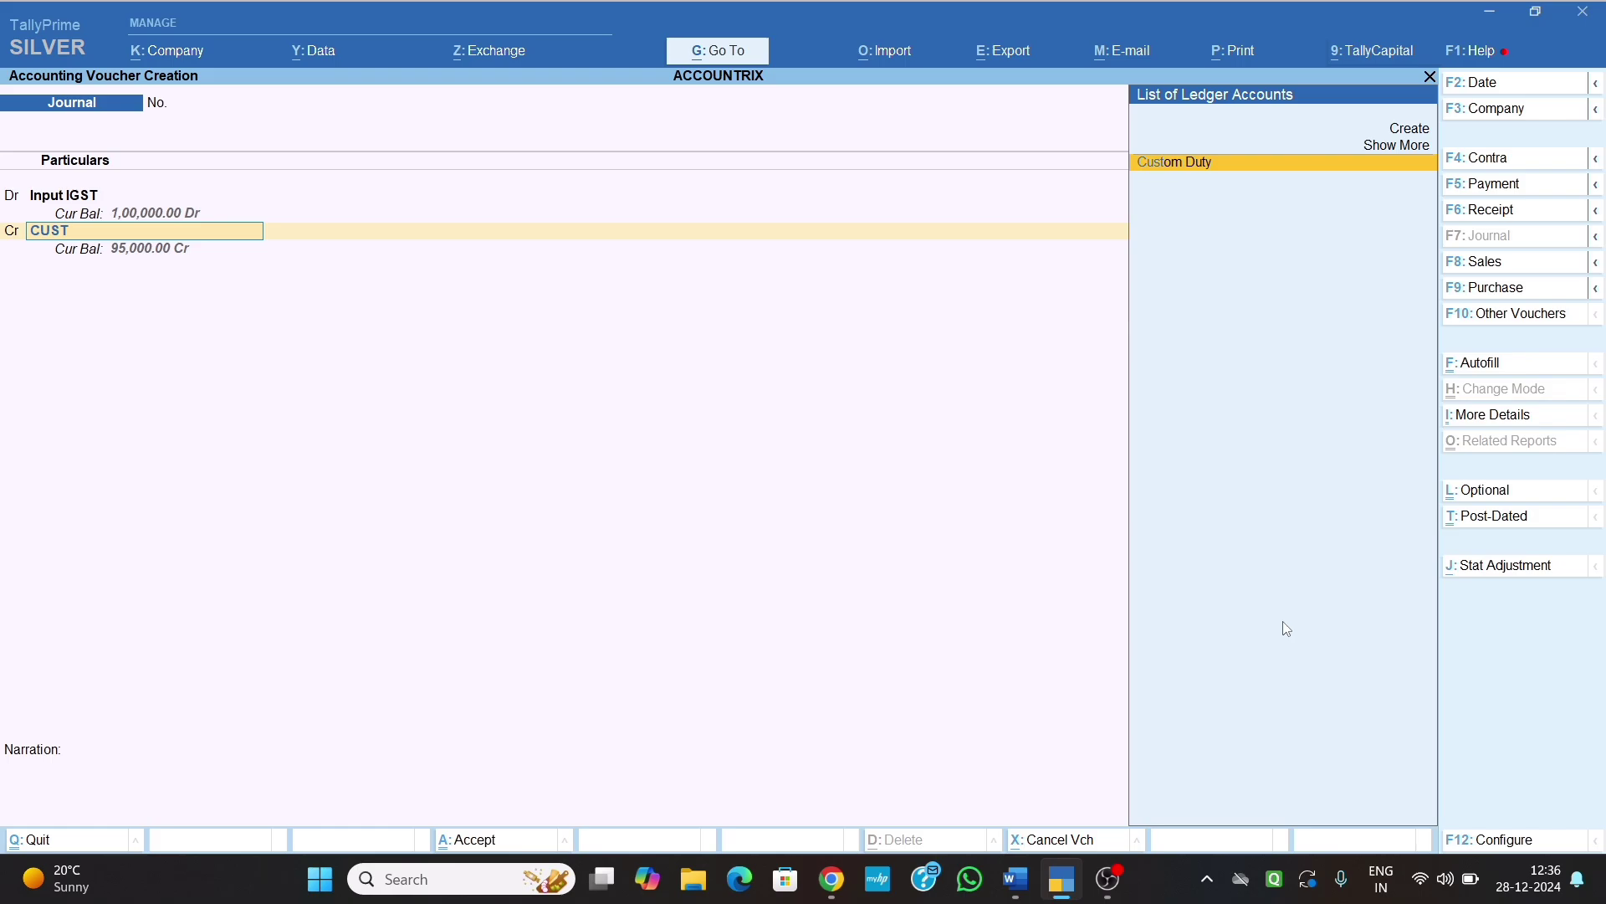
{"action": "key", "text": "Return"}
{"action": "key", "text": "Return"}
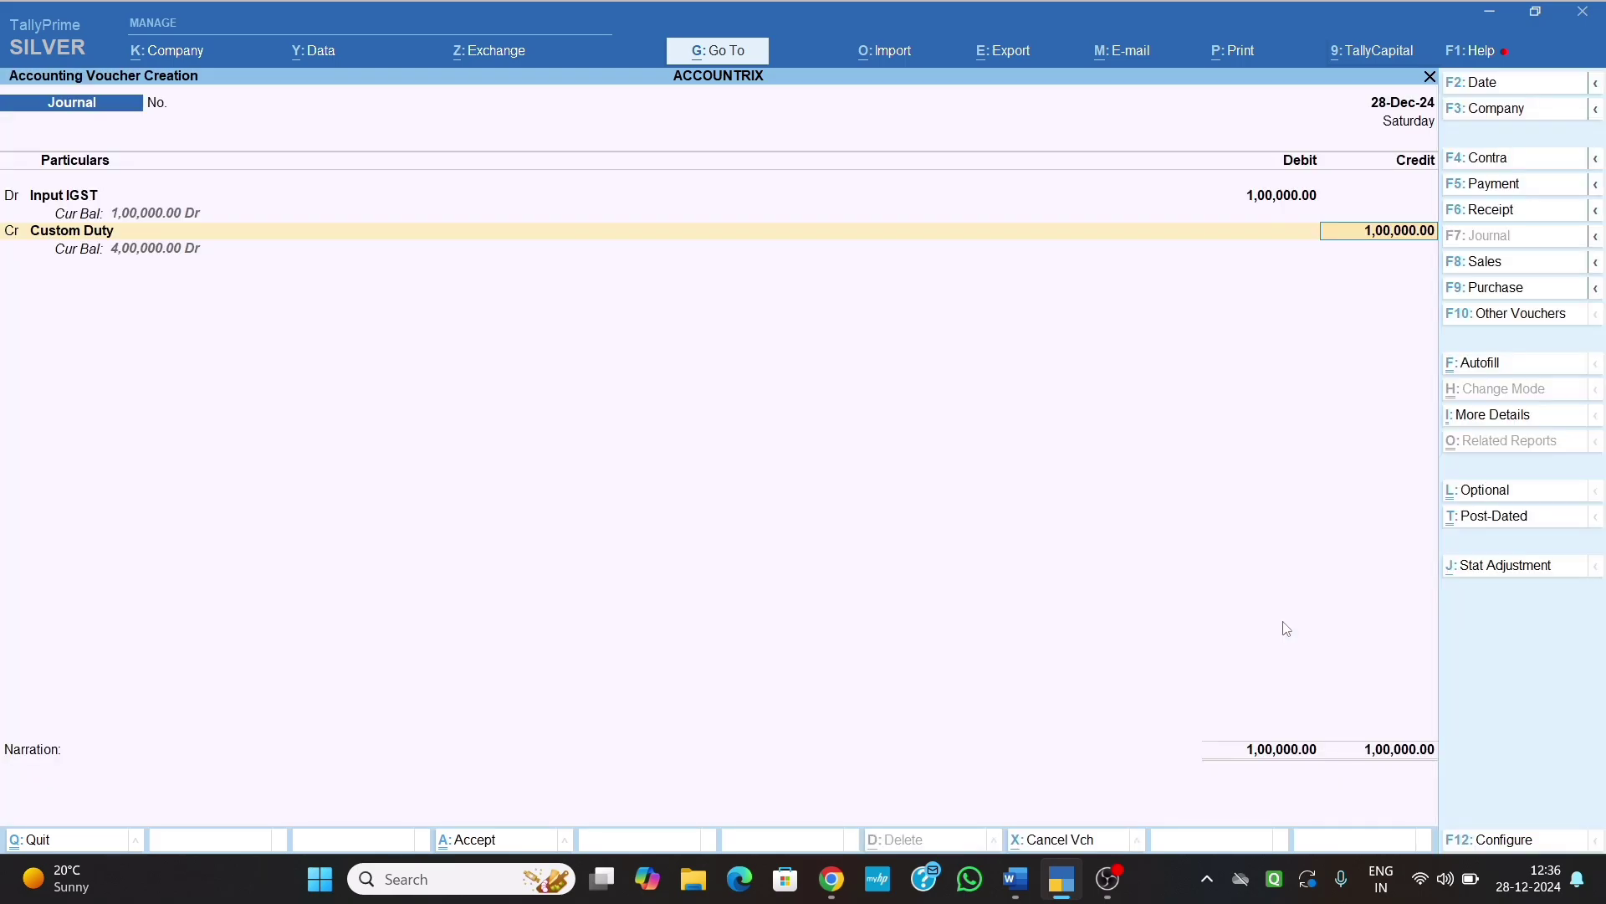
{"action": "key", "text": "Return"}
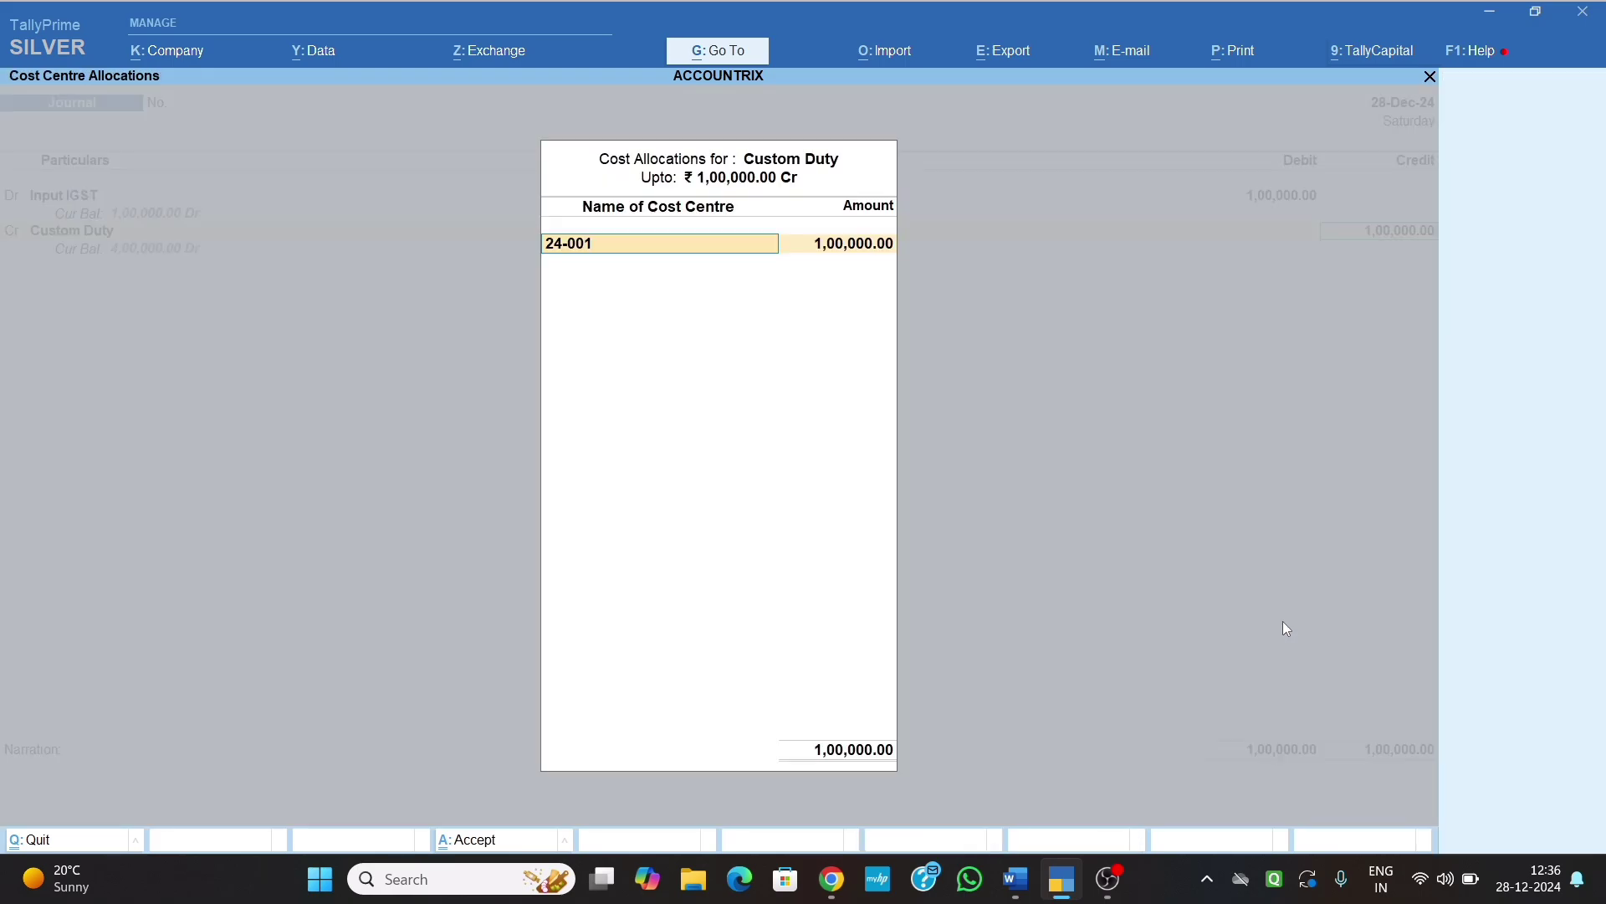
{"action": "key", "text": "Return"}
{"action": "key", "text": "Return"}
{"action": "key", "text": "Return"}
{"action": "key", "text": "Return"}
{"action": "key", "text": "Return"}
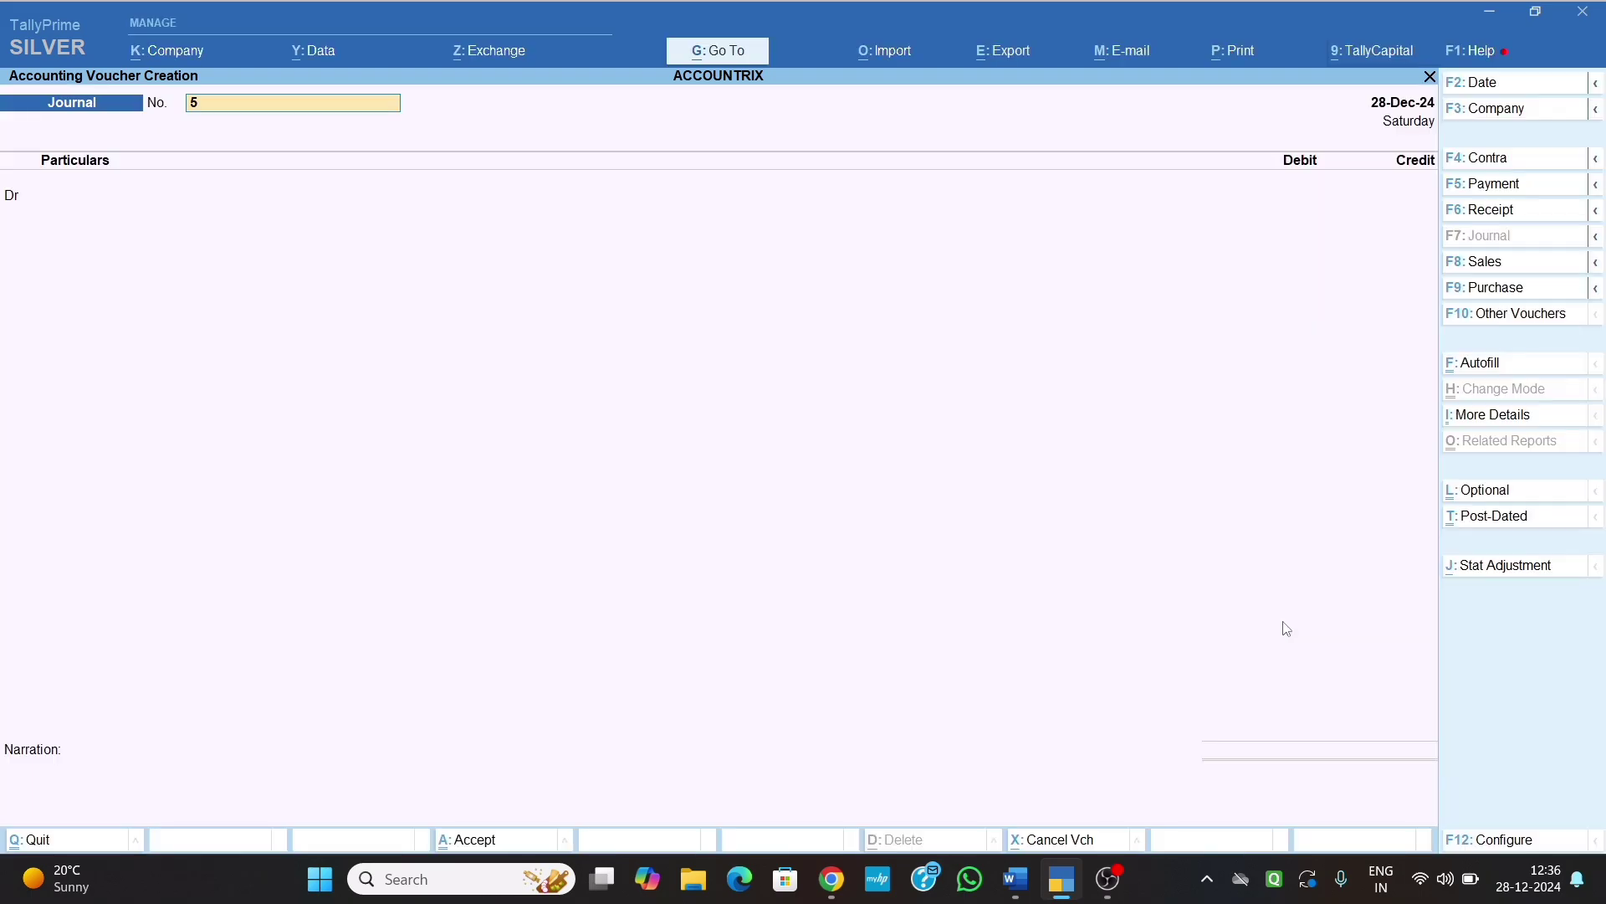
- Leave journal entry and review the payment and journal postings in the Custom Duty ledger
{"action": "key", "text": "Escape"}
{"action": "key", "text": "Escape"}
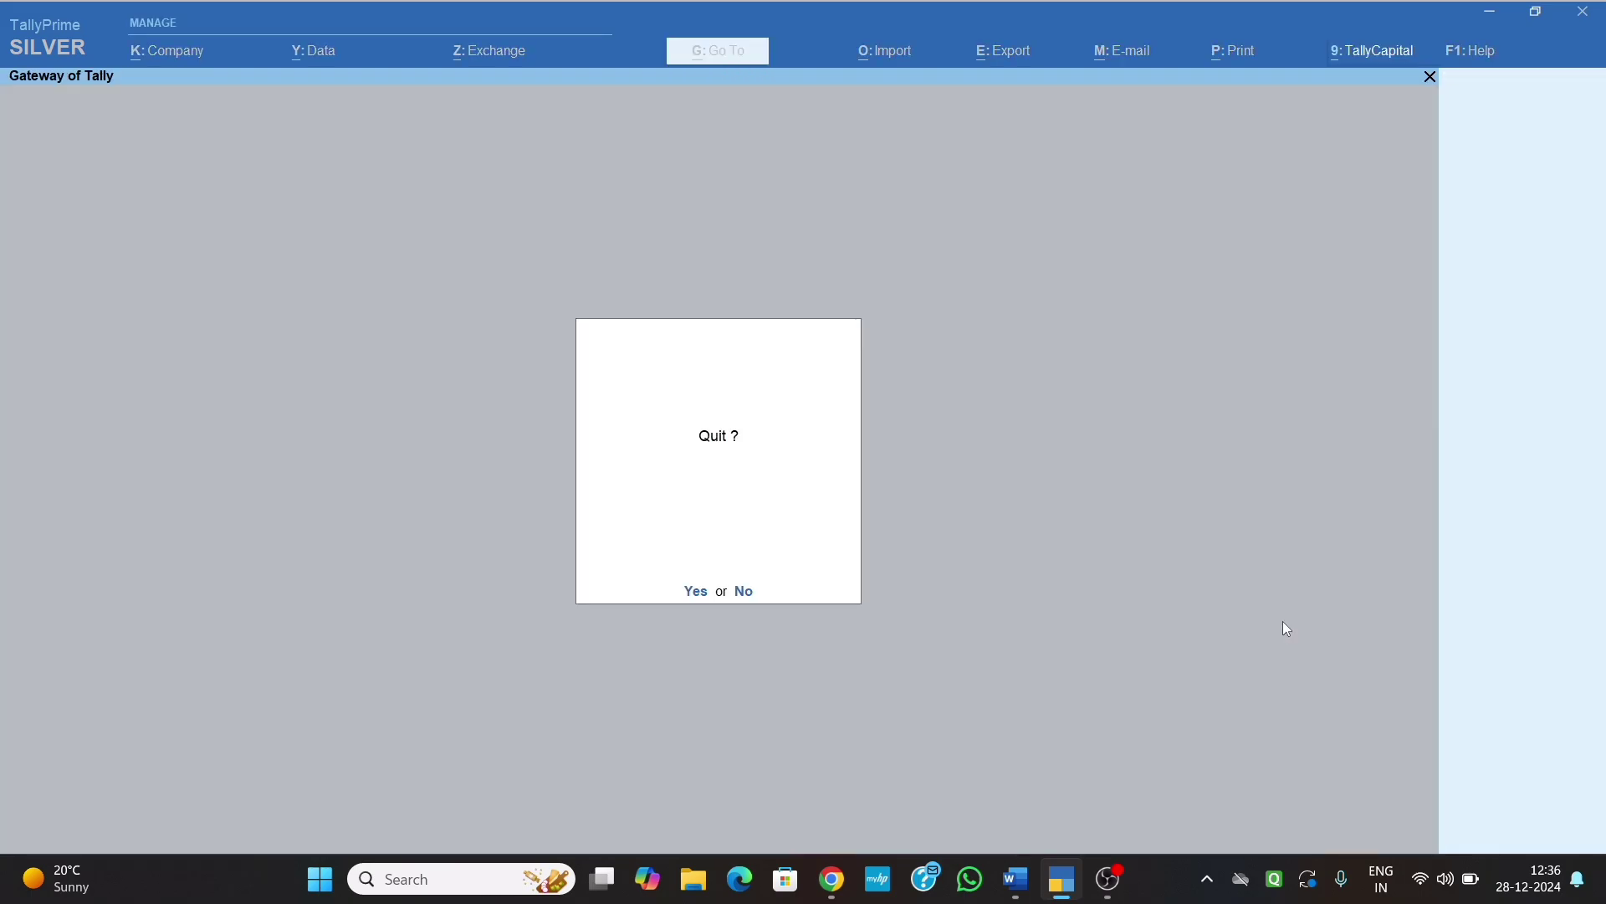
{"action": "key", "text": "Escape"}
{"action": "type", "text": "dal"}
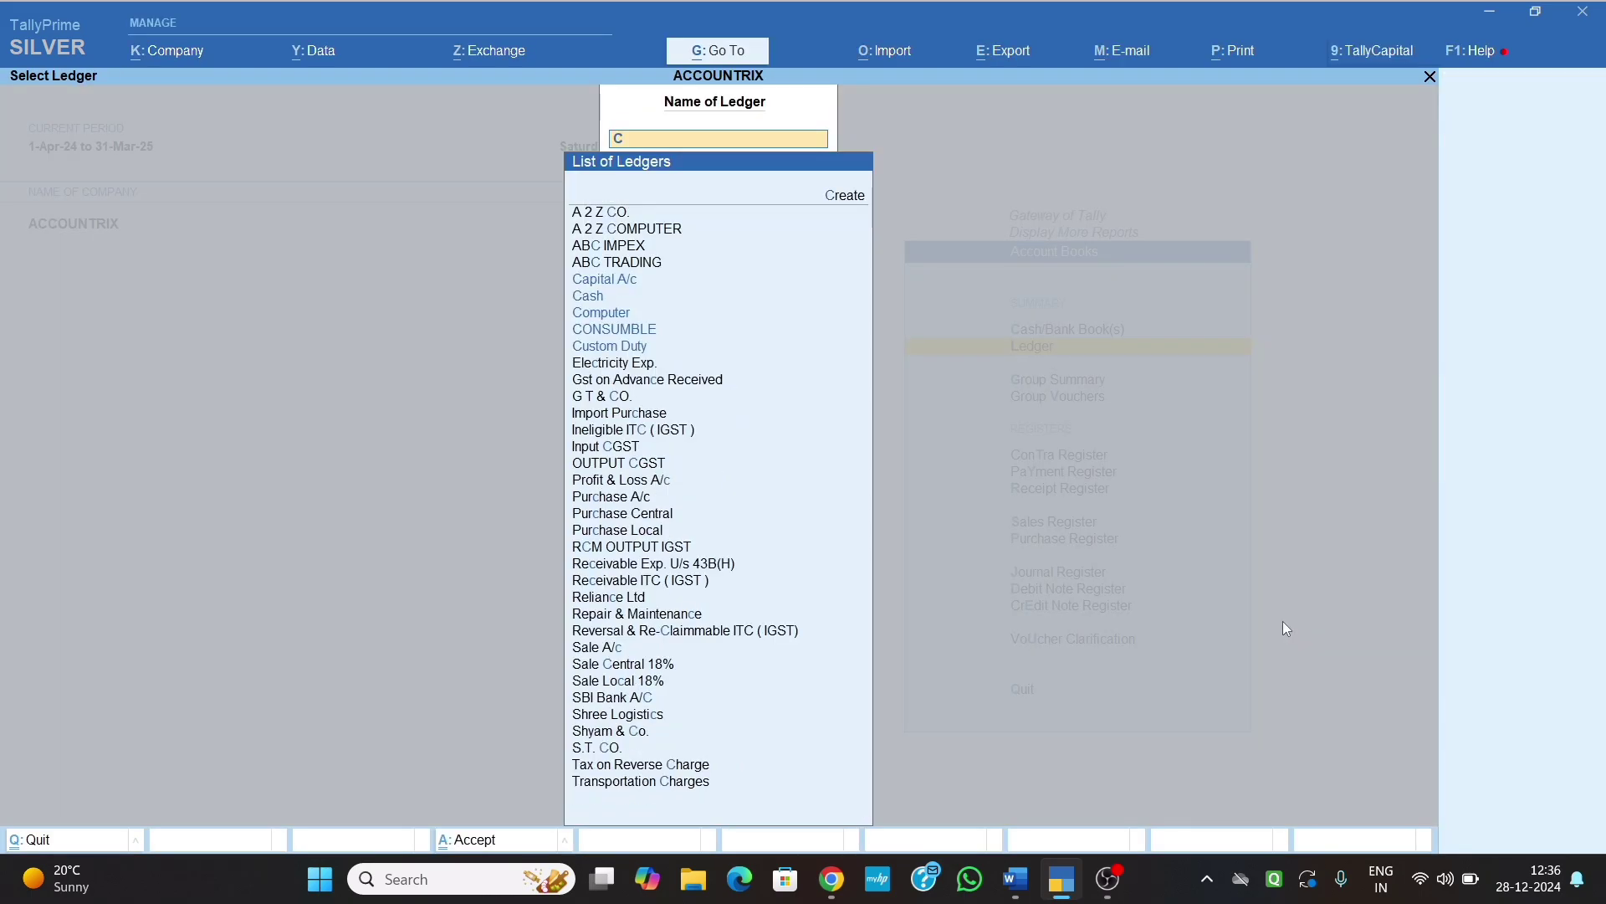
{"action": "type", "text": "CUST"}
{"action": "key", "text": "Return"}
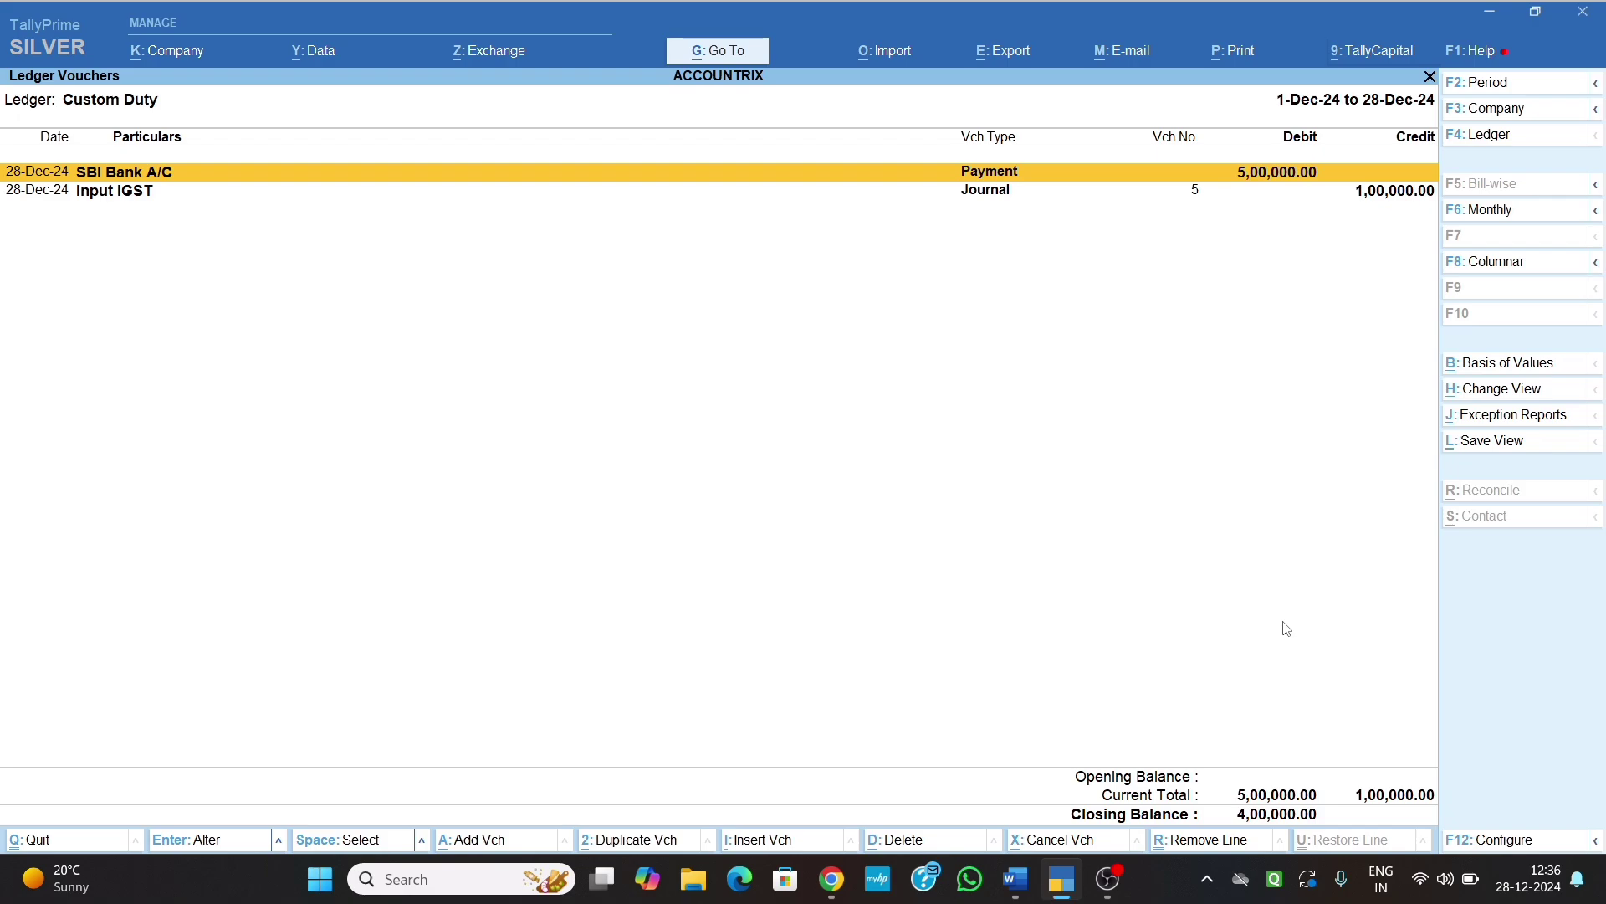
{"action": "key", "text": "Down"}
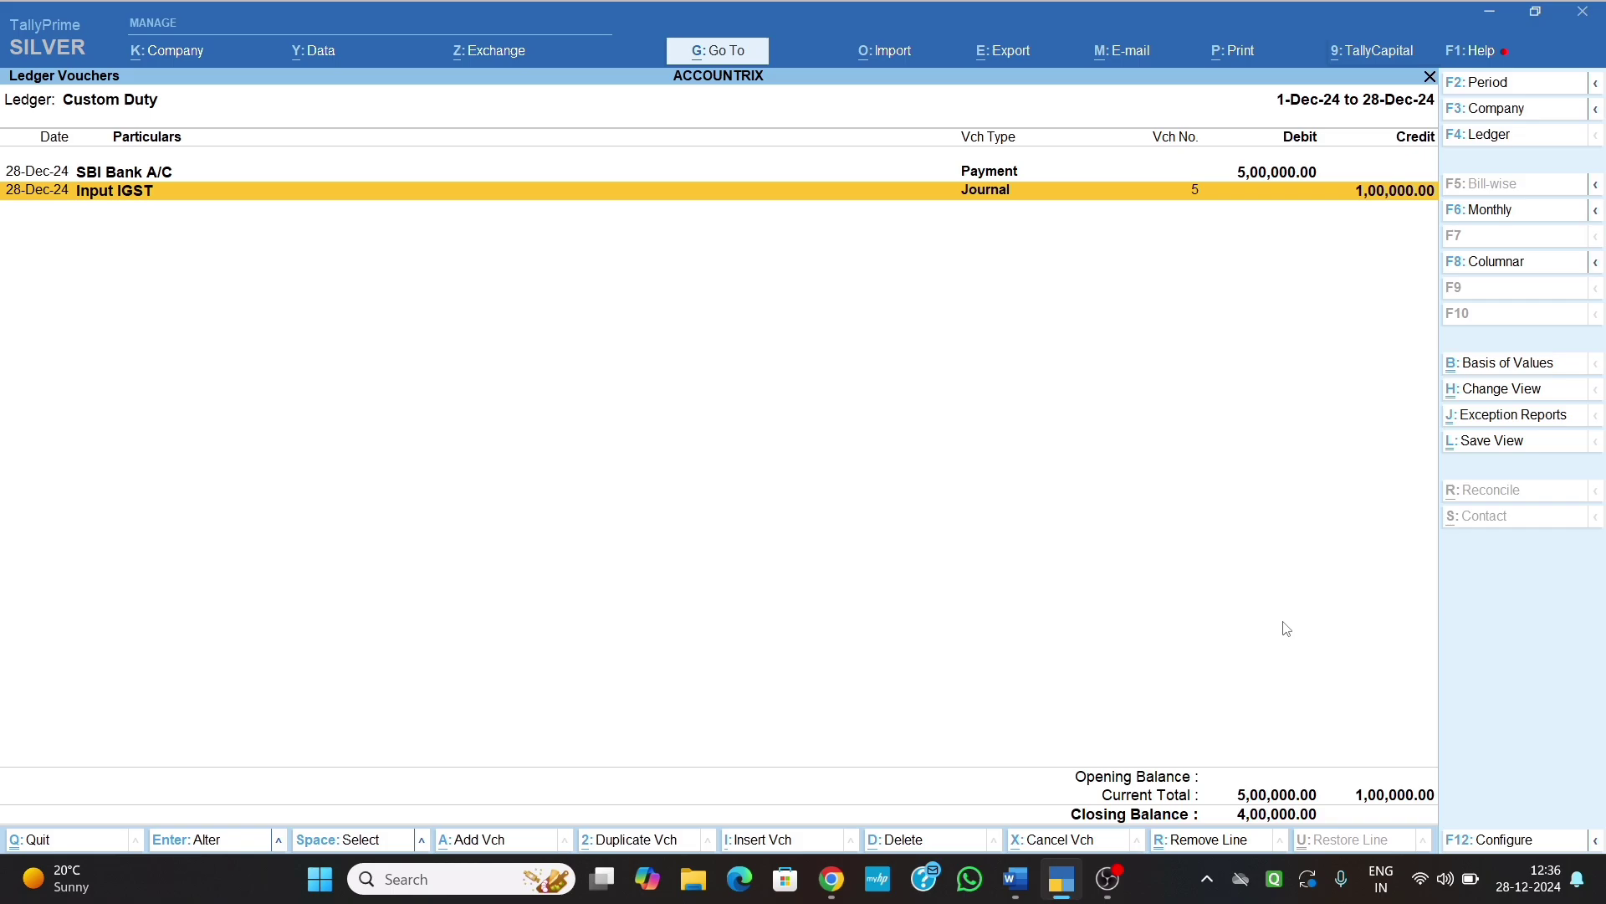
- Display the ledger vouchers for Input IGST to check the journal posting
{"action": "key", "text": "Escape"}
{"action": "type", "text": "IN"}
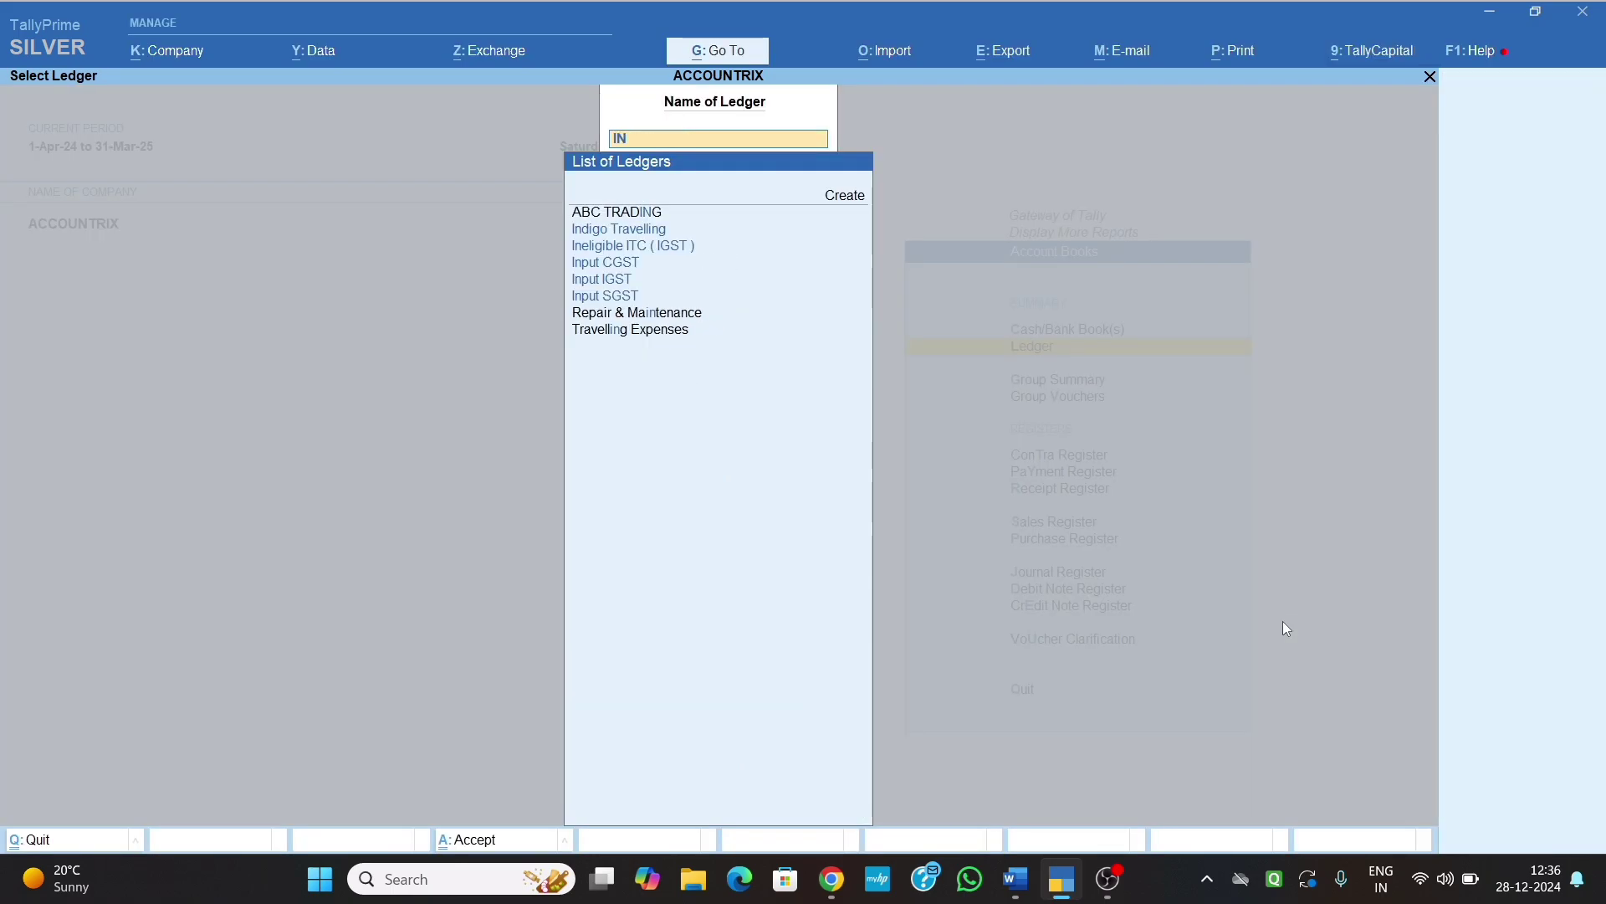
{"action": "type", "text": "PU"}
{"action": "key", "text": "Down"}
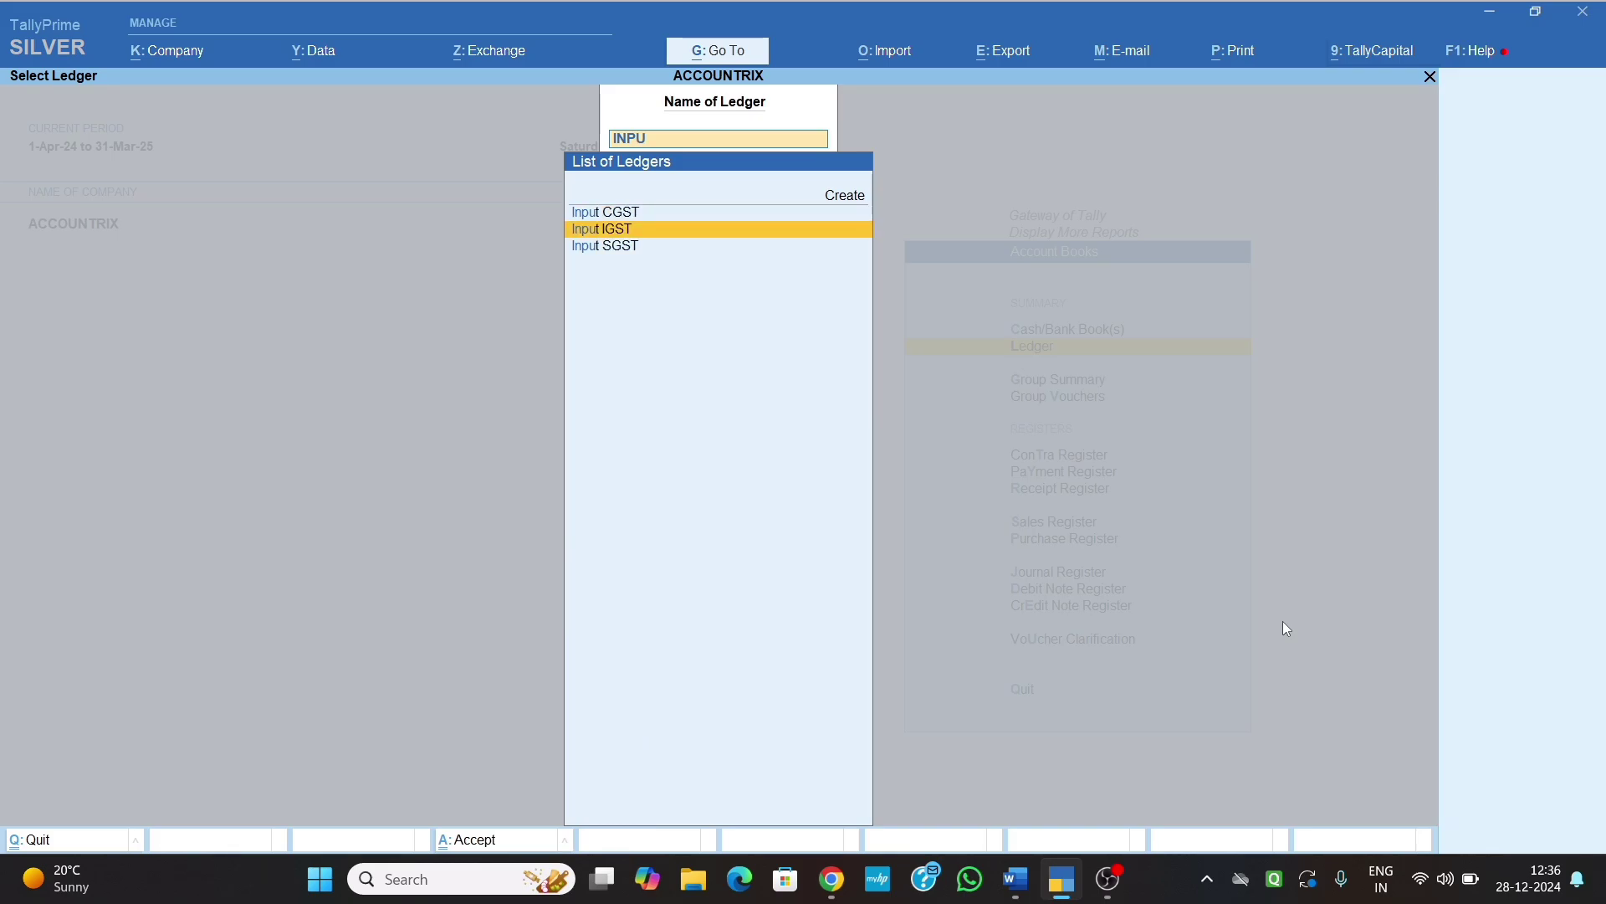
{"action": "key", "text": "Return"}
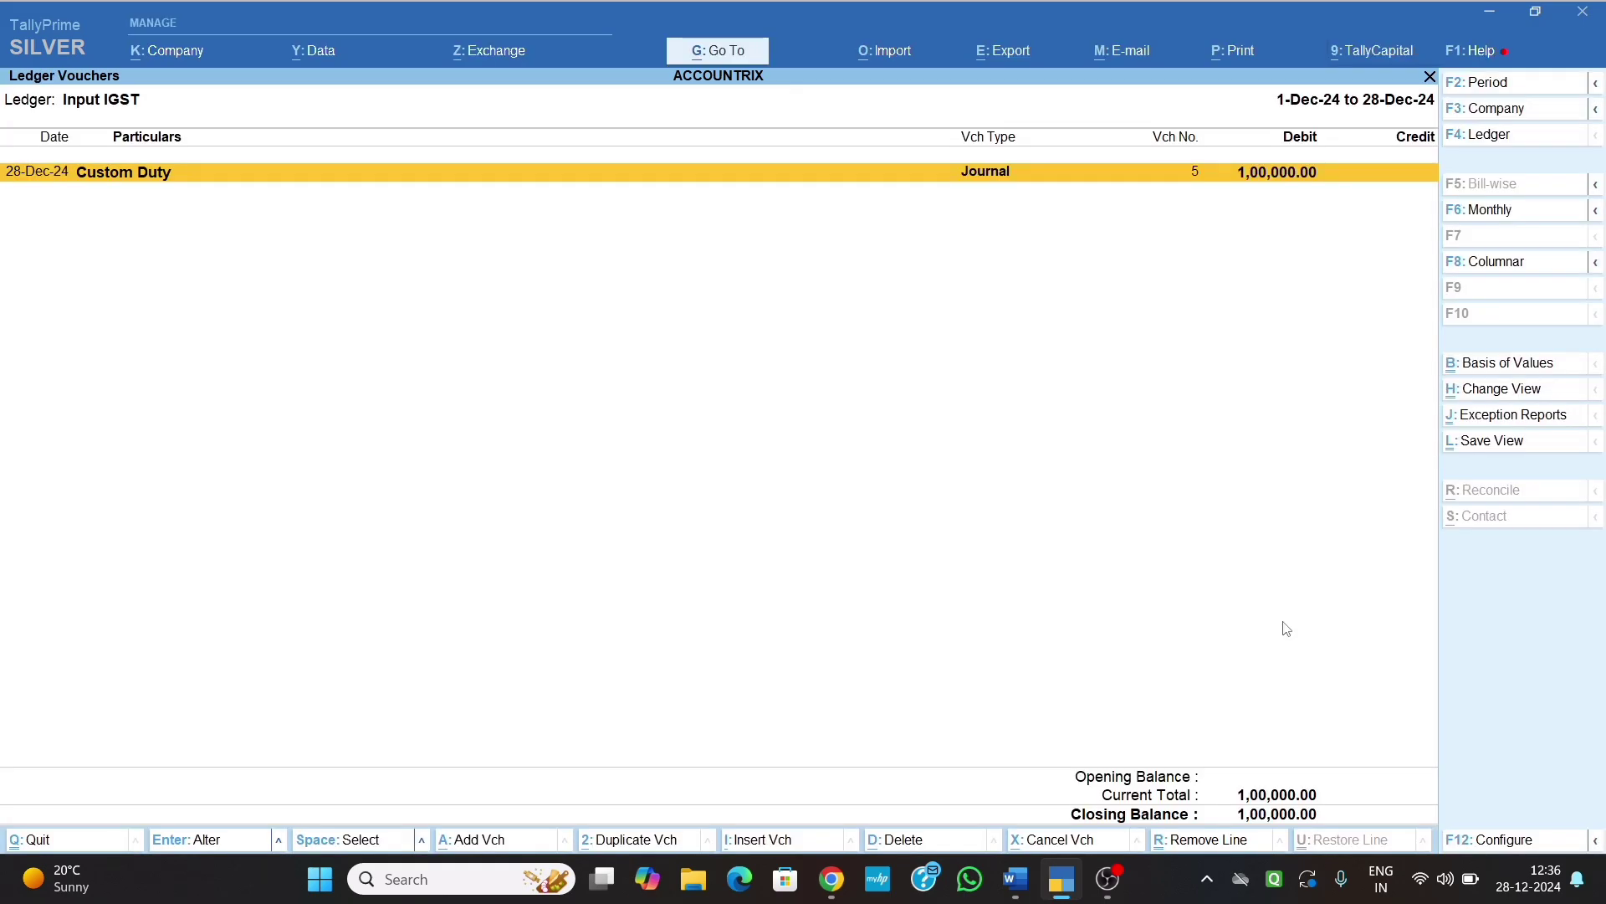